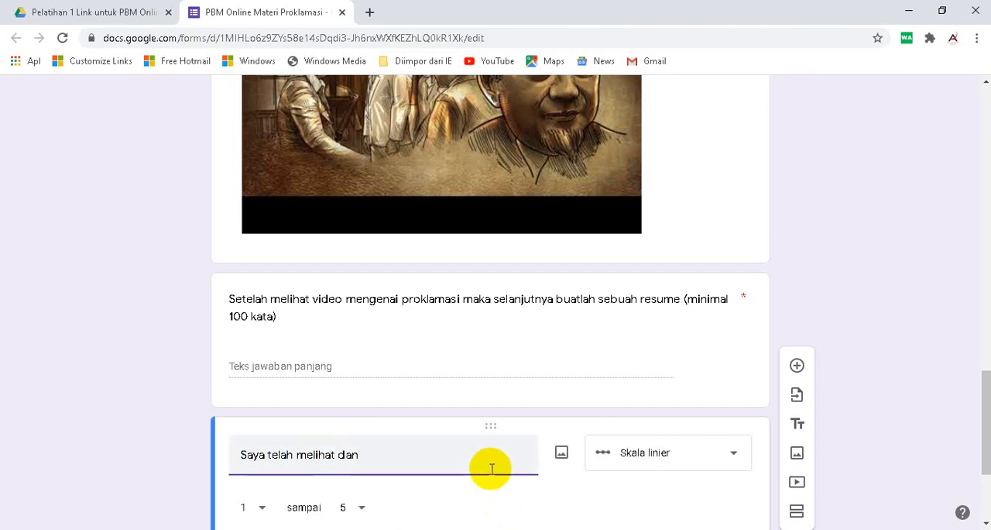
- Complete the question text as "Saya telah melihat dan membuat resume dari video tentang Proklamasi. Selanjutnya saya siap mengerjakan evaluasi di bagian berikutnya."
{"action": "type", "text": "membuat resume dari vi"}
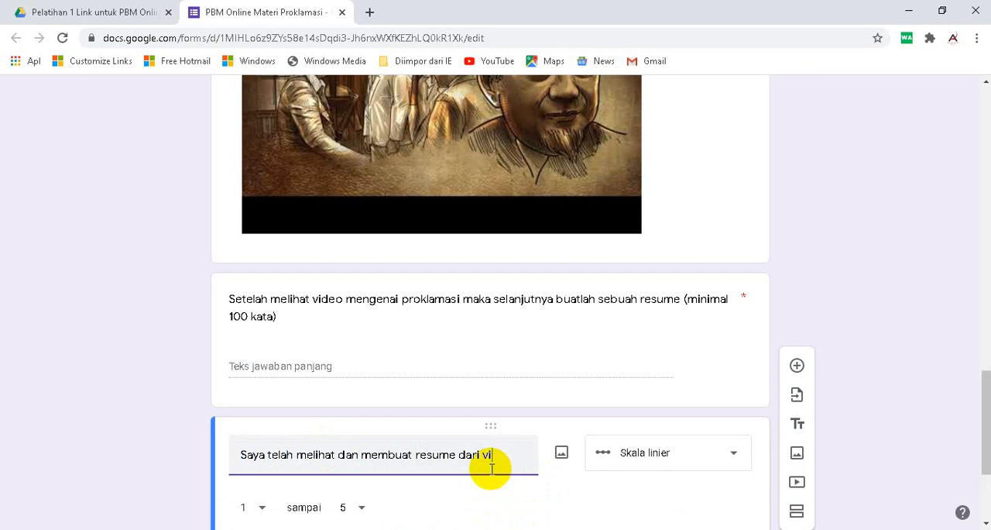
{"action": "type", "text": "ten"}
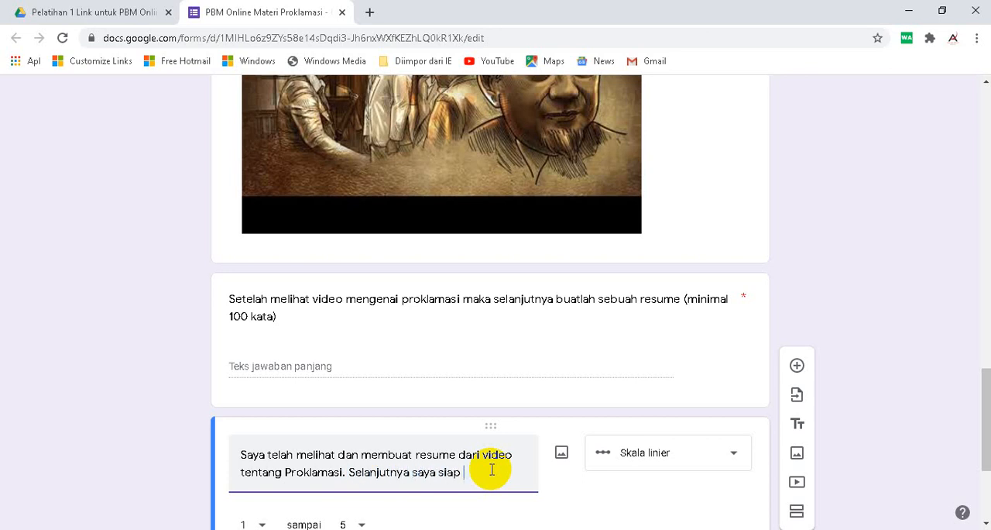
{"action": "type", "text": "rjakan evaluasi di bagian berikutnya."}
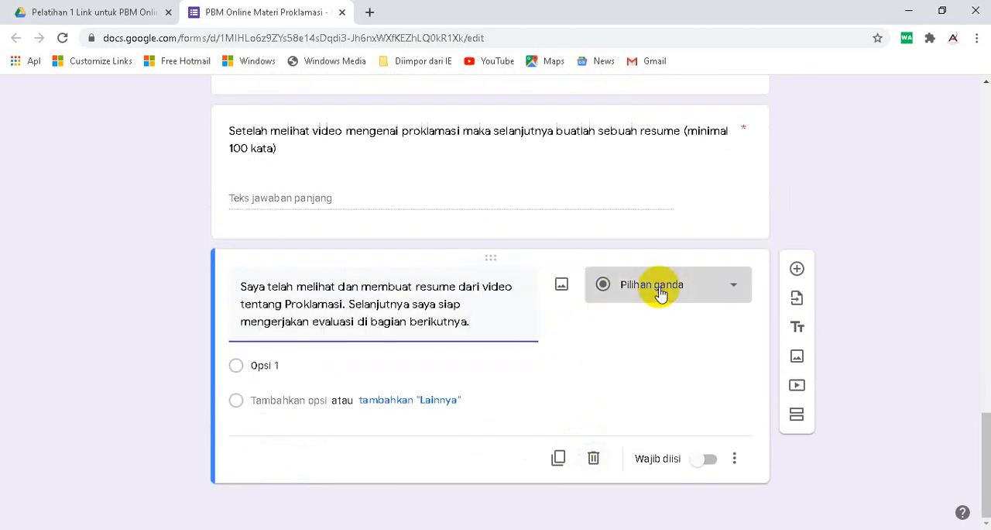
- Change the readiness question's type to Kotak Centang with the single option "Ya, Siap" and make it required
{"action": "left_click", "coordinate": [657, 294]}
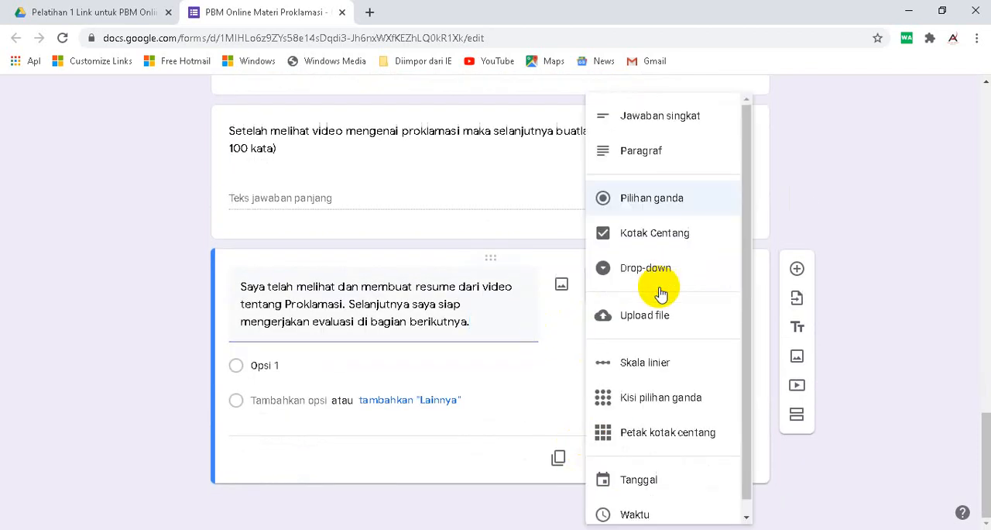
{"action": "left_click", "coordinate": [658, 244]}
{"action": "left_click", "coordinate": [307, 367]}
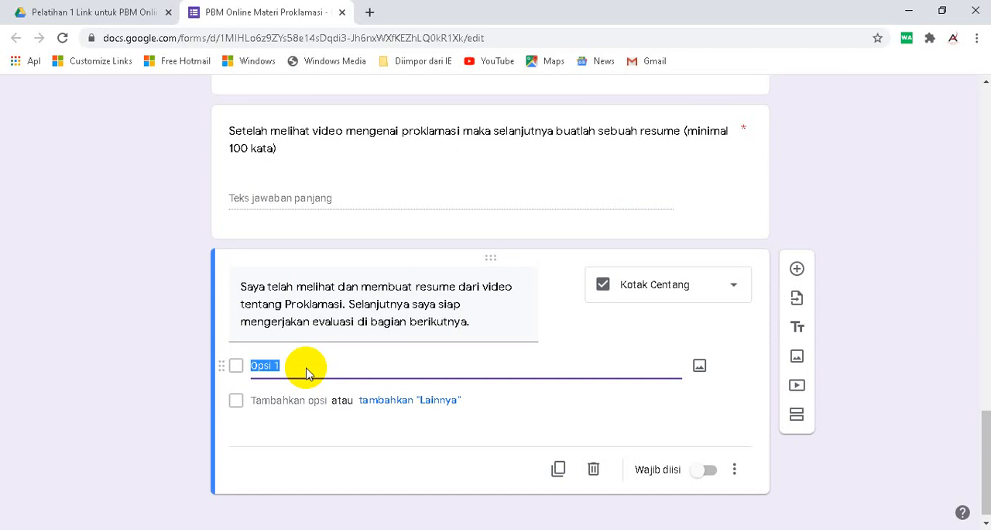
{"action": "type", "text": "Ya, Siap"}
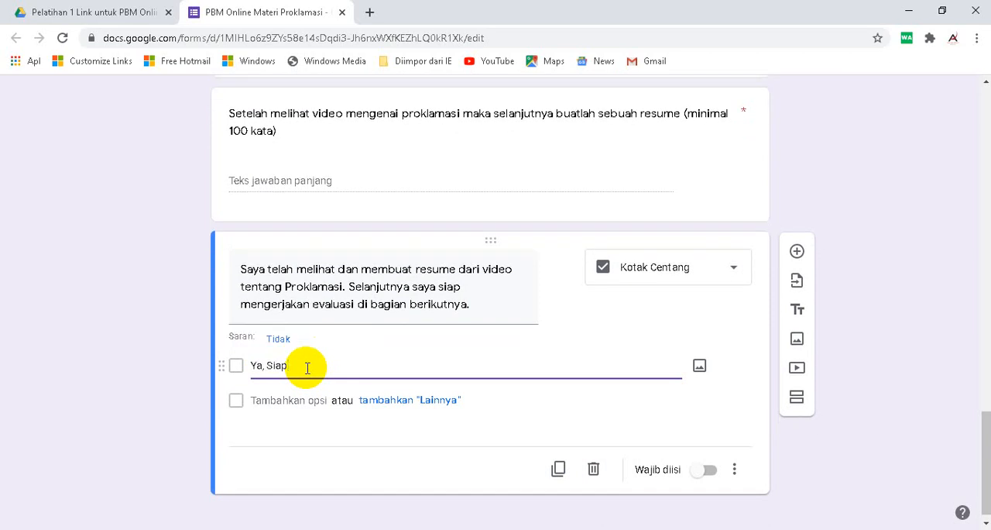
{"action": "left_click", "coordinate": [702, 470]}
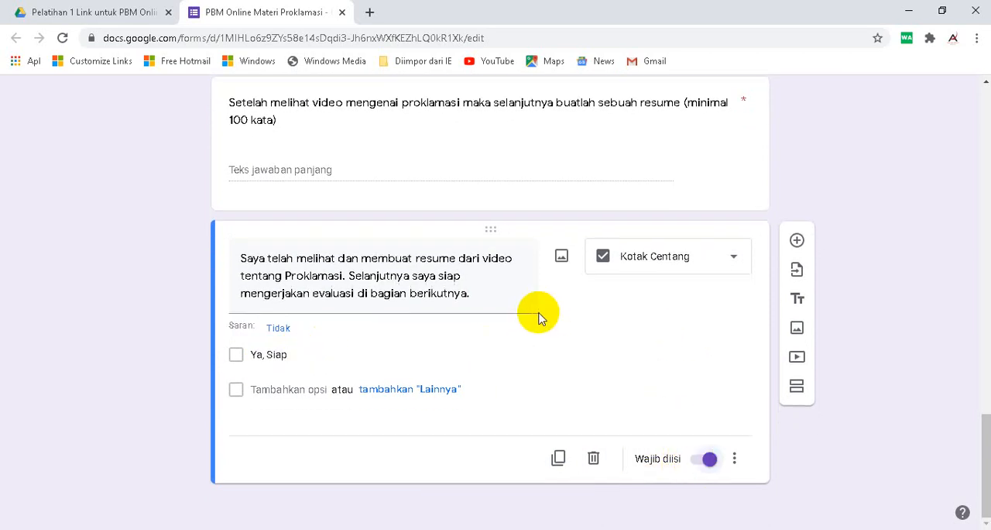
- Add a new section titled "Evaluasi PBM Online Proklamasi" with the description "Silahkan poilih jawaban yang paling tepat !"
{"action": "left_click", "coordinate": [797, 385]}
{"action": "left_click", "coordinate": [363, 416]}
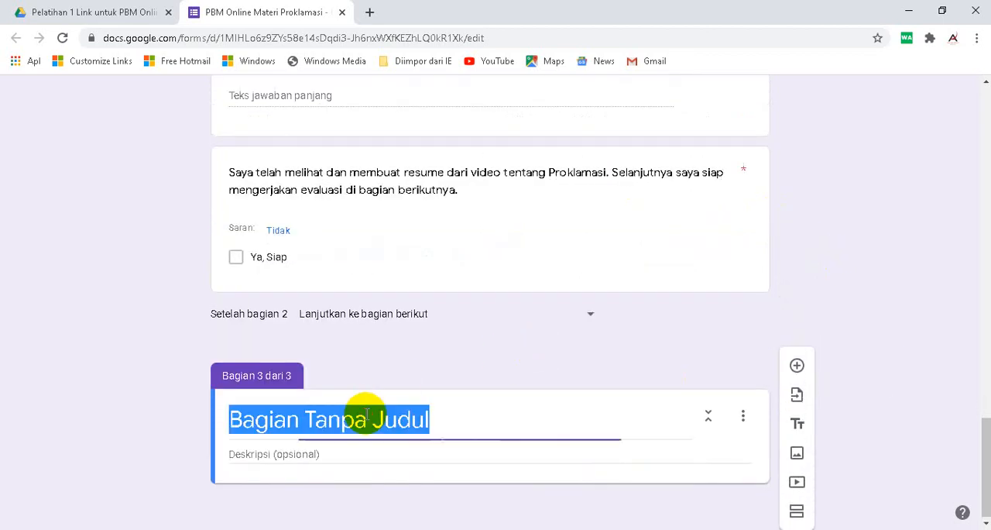
{"action": "type", "text": "Evaluasi PBM Online Proklamasi"}
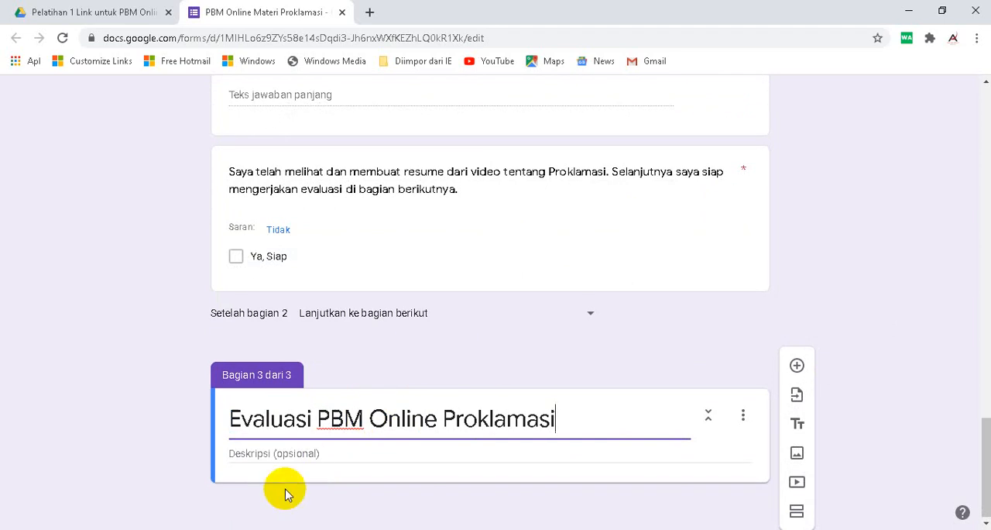
{"action": "left_click", "coordinate": [311, 454]}
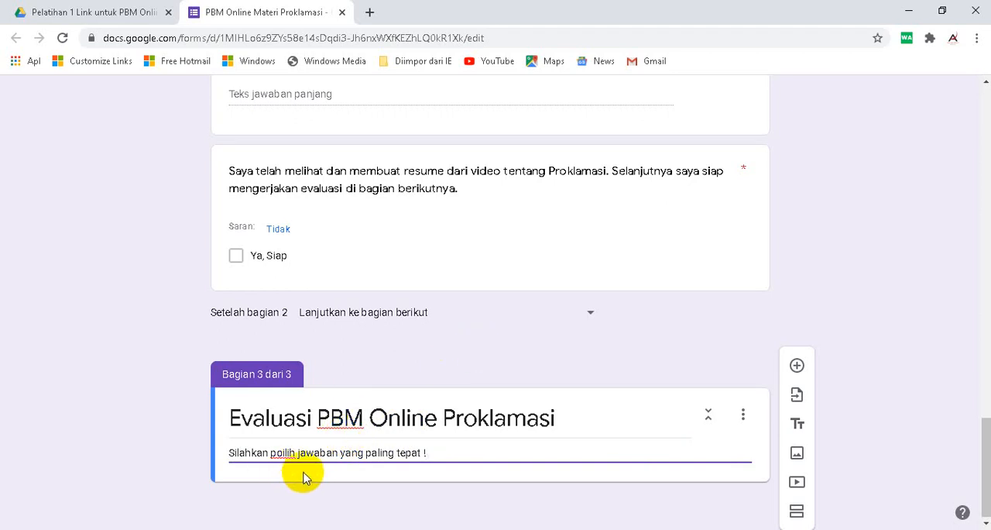
{"action": "scroll", "coordinate": [411, 314], "scroll_direction": "up", "scroll_amount": 4}
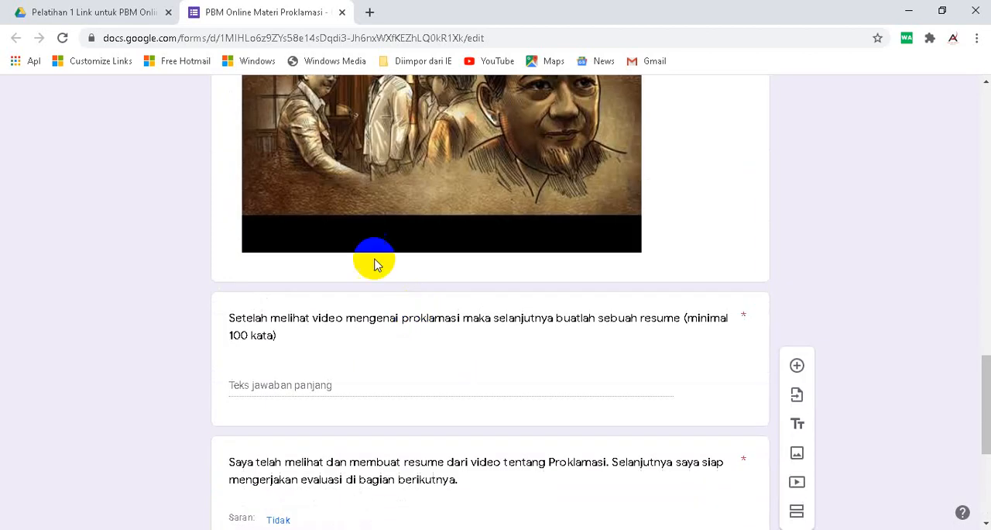
{"action": "scroll", "coordinate": [449, 215], "scroll_direction": "down", "scroll_amount": 4}
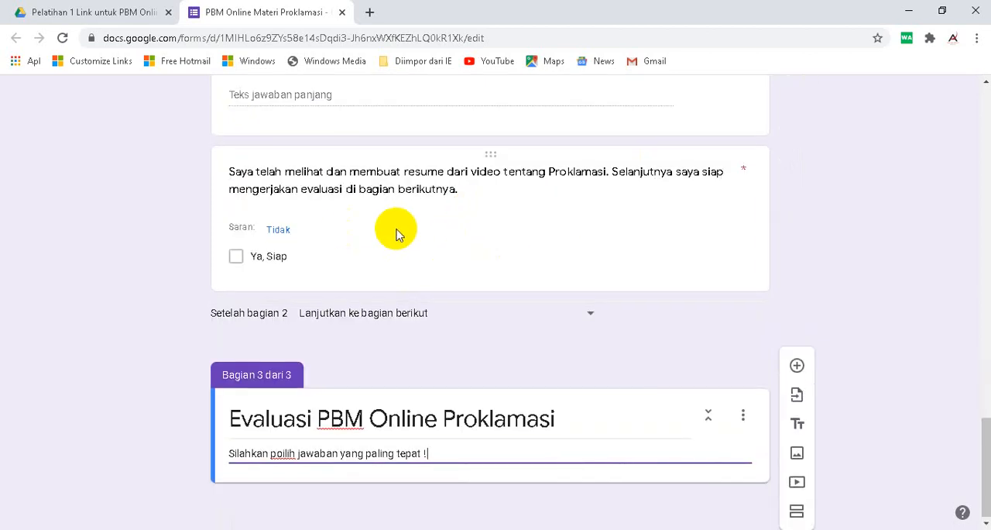
- Add a question to the evaluation section and fill it with "1. Pelaksanaan Proklamasi kemerdekaan RI di lakukan di ...." copied from the Word document
{"action": "left_click", "coordinate": [797, 365]}
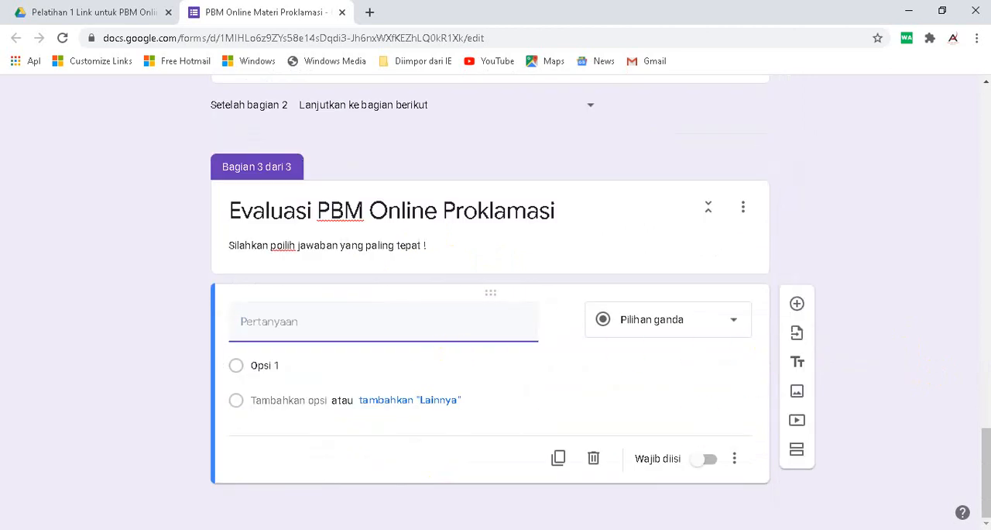
{"action": "mouse_move", "coordinate": [659, 529]}
{"action": "left_click", "coordinate": [659, 480]}
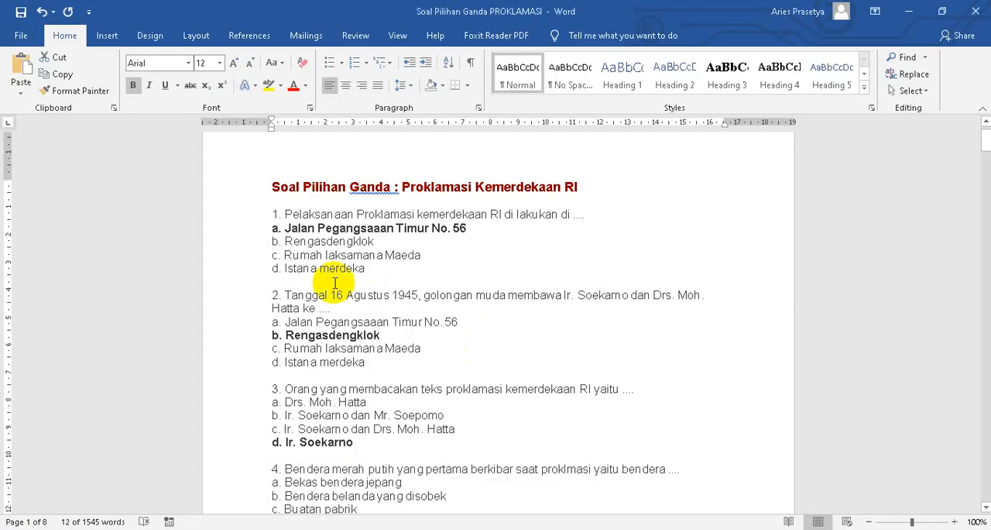
{"action": "left_click", "coordinate": [240, 219]}
{"action": "left_click", "coordinate": [60, 75]}
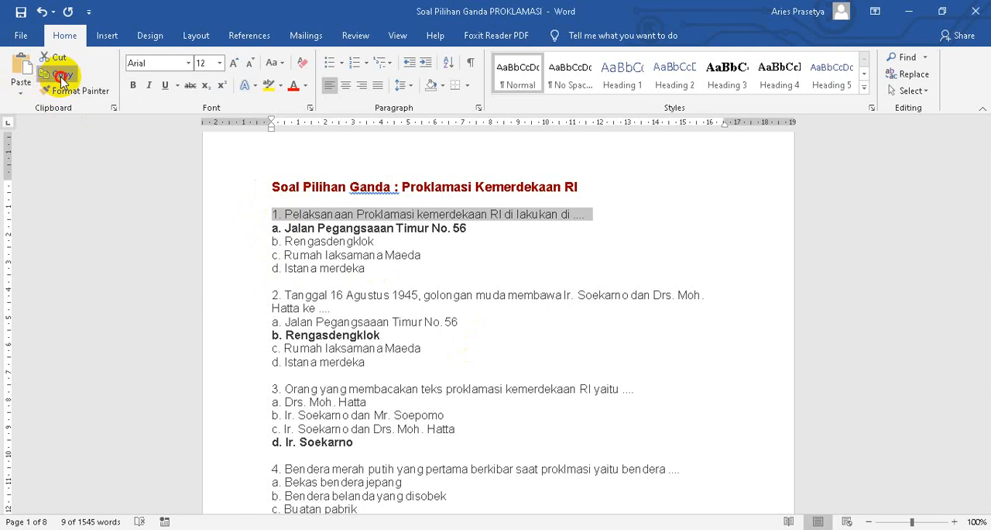
{"action": "key", "text": "alt+Tab"}
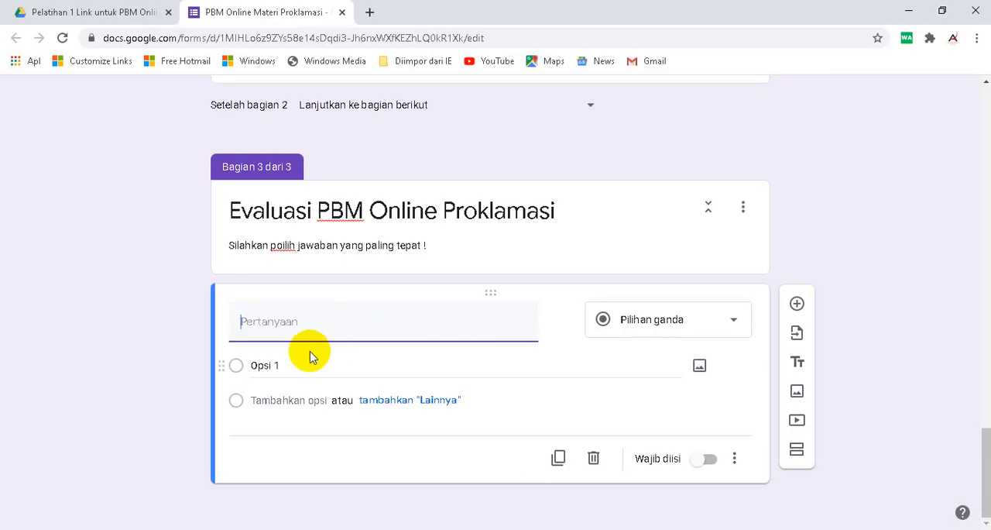
{"action": "right_click", "coordinate": [309, 322]}
{"action": "left_click", "coordinate": [364, 212]}
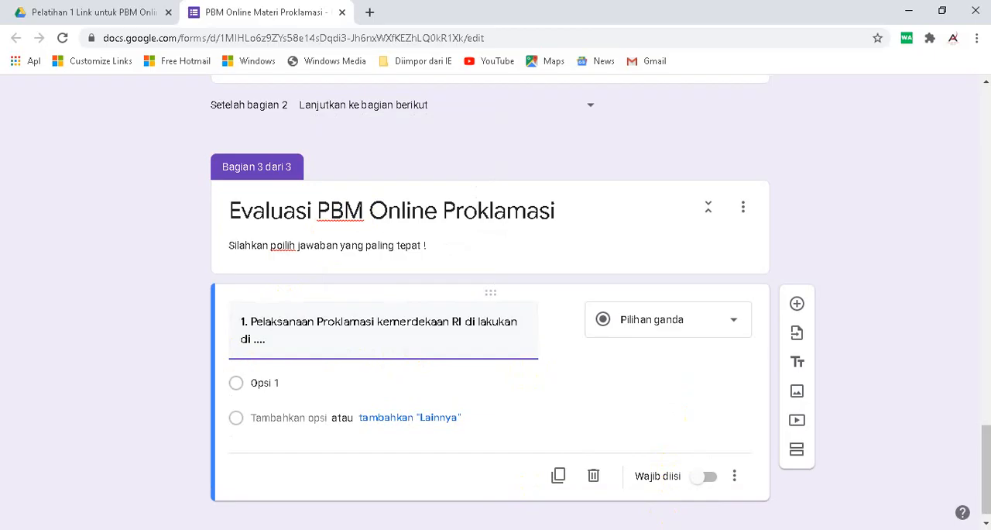
- Copy answers a to d of question 1 from the Word document and paste them as the form question's options
{"action": "key", "text": "alt+Tab"}
{"action": "key", "text": "alt+Tab"}
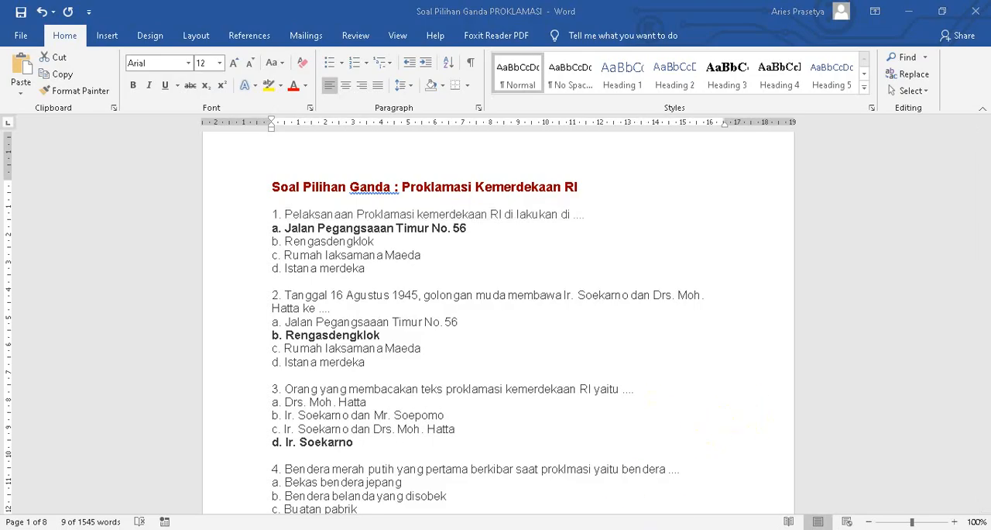
{"action": "key", "text": "alt+Tab"}
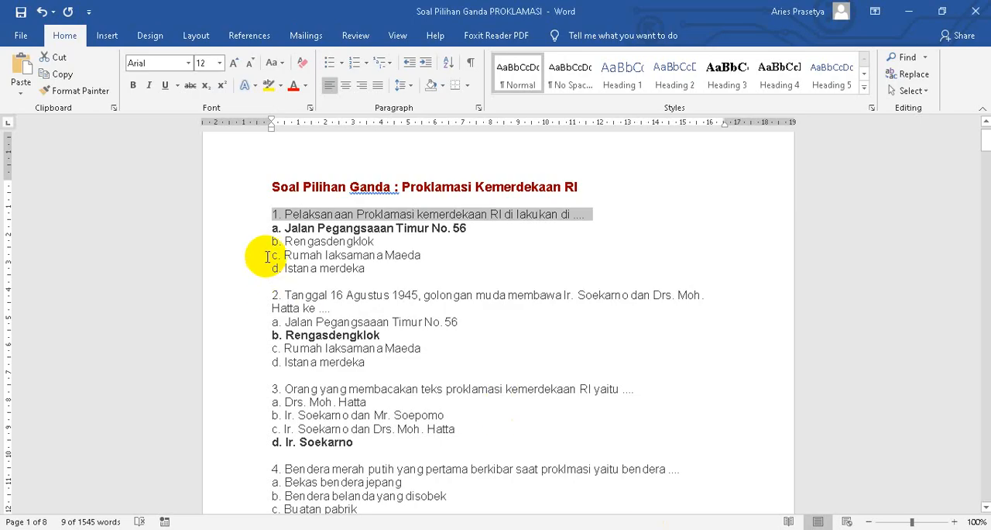
{"action": "left_click_drag", "start_coordinate": [237, 229], "coordinate": [245, 269]}
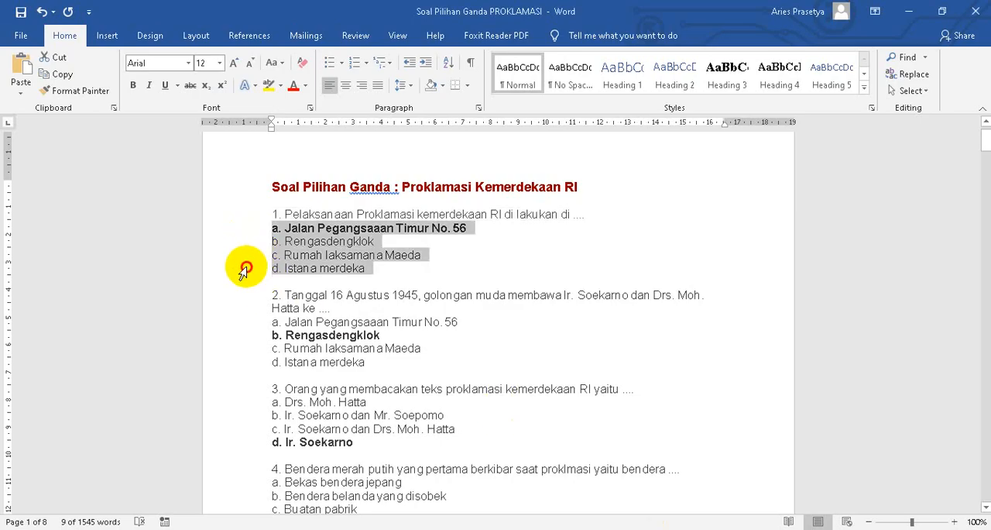
{"action": "left_click", "coordinate": [61, 73]}
{"action": "key", "text": "alt+Tab"}
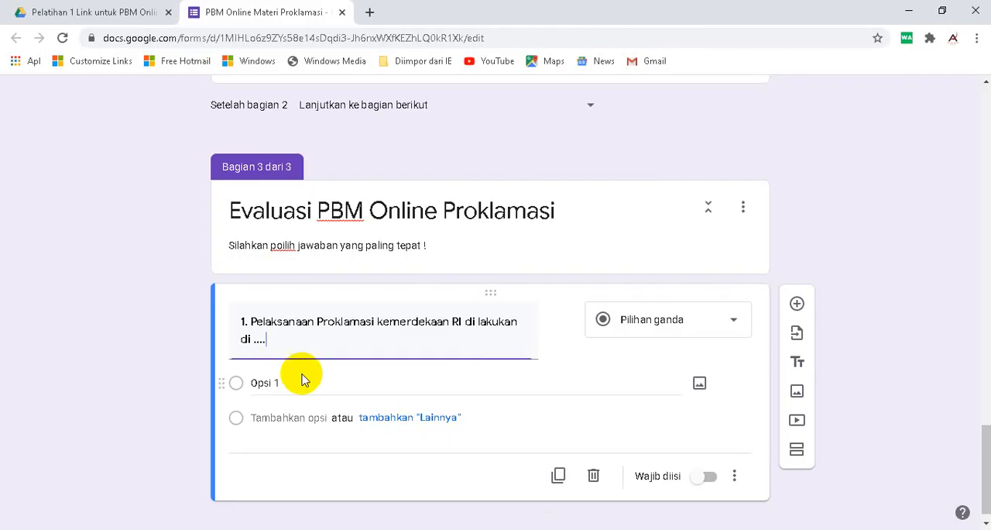
{"action": "left_click", "coordinate": [266, 381]}
{"action": "right_click", "coordinate": [267, 383]}
{"action": "left_click", "coordinate": [320, 224]}
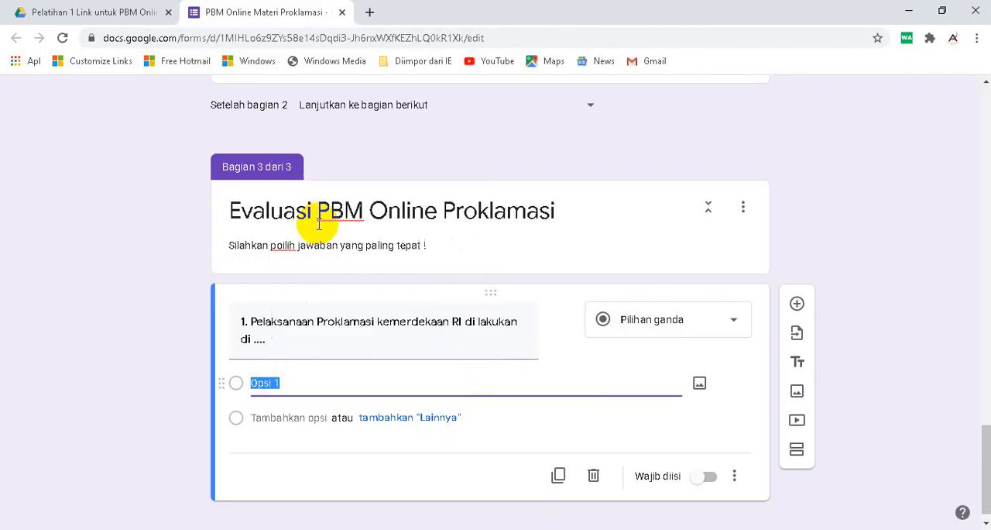
{"action": "scroll", "coordinate": [288, 361], "scroll_direction": "down", "scroll_amount": 2}
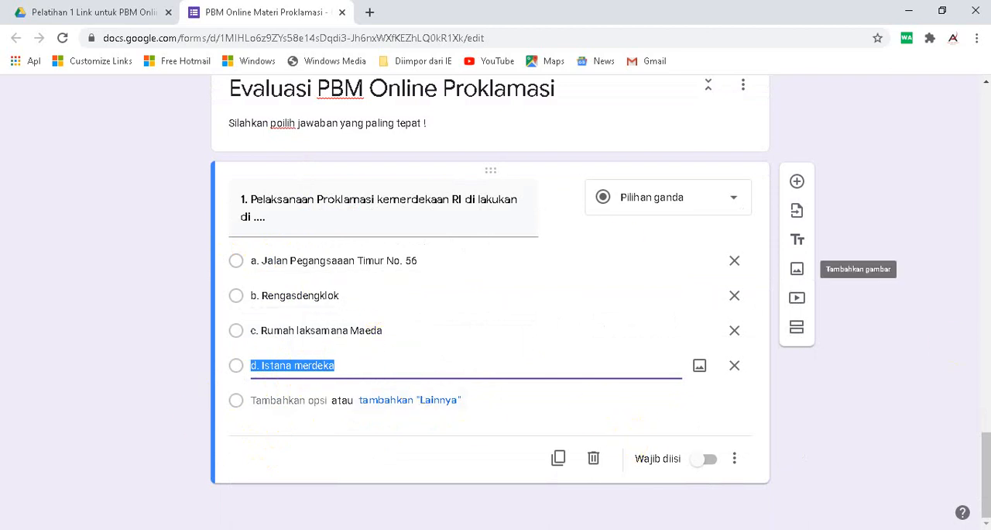
- Turn the form into a quiz in its settings, disable Pertanyaan tak terjawab and Jawaban yang benar for respondents, and save
{"action": "left_click_drag", "start_coordinate": [980, 487], "coordinate": [981, 121]}
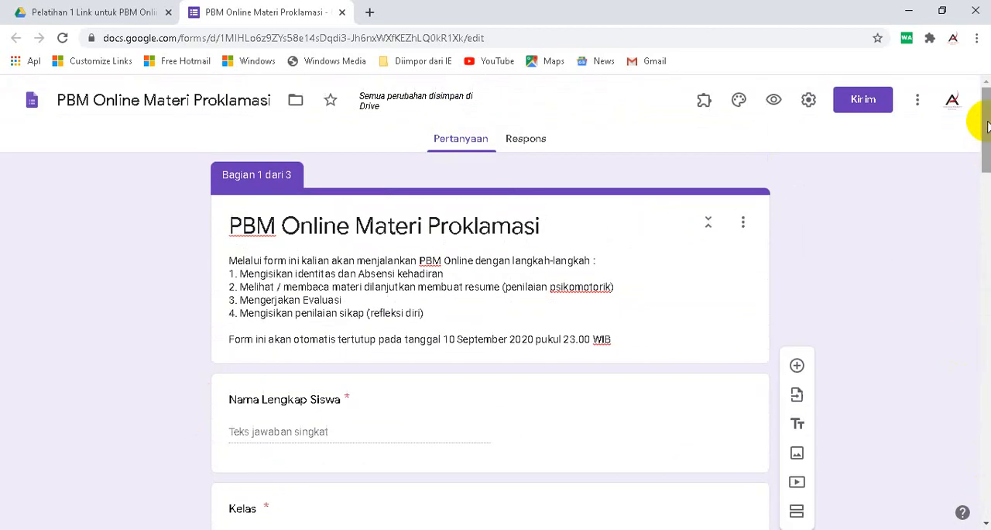
{"action": "left_click", "coordinate": [810, 105]}
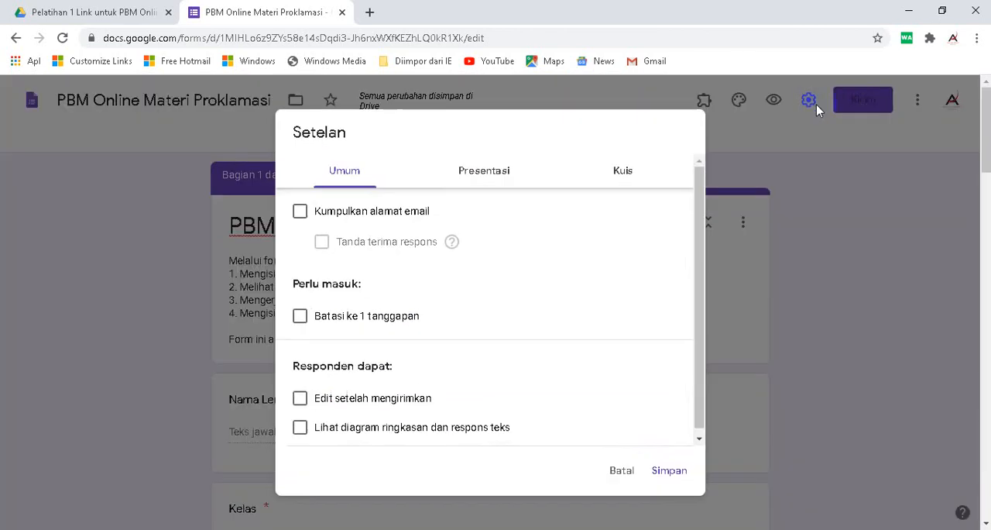
{"action": "left_click", "coordinate": [627, 171]}
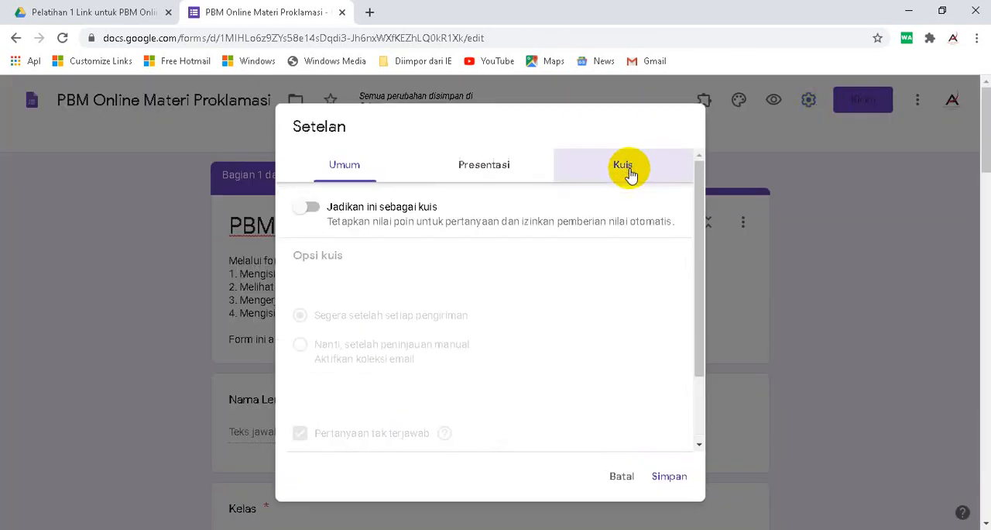
{"action": "left_click", "coordinate": [306, 210]}
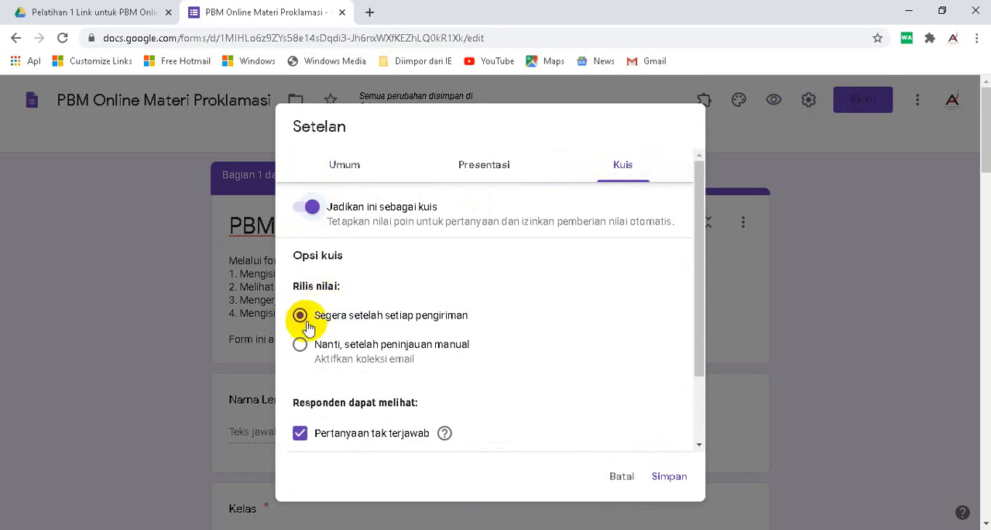
{"action": "scroll", "coordinate": [482, 326], "scroll_direction": "down", "scroll_amount": 2}
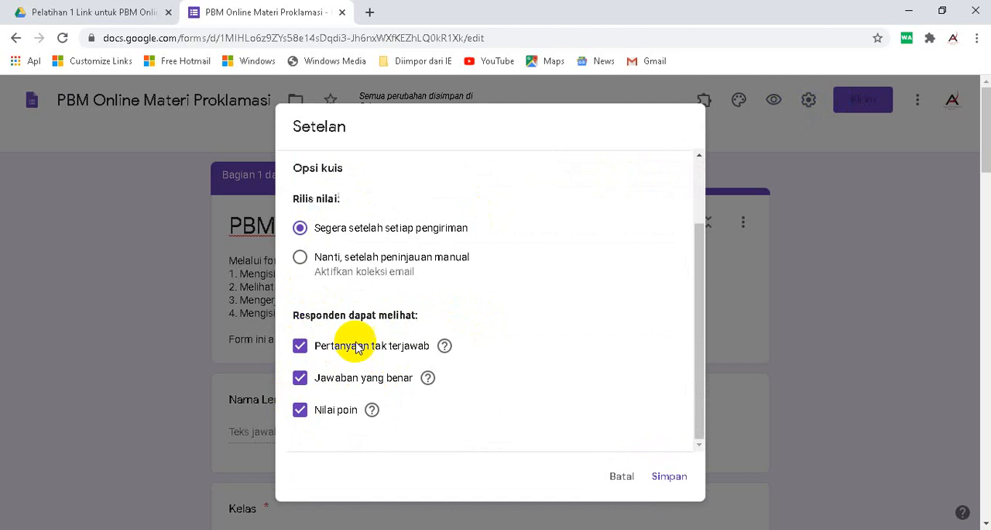
{"action": "left_click", "coordinate": [301, 378]}
{"action": "left_click", "coordinate": [301, 346]}
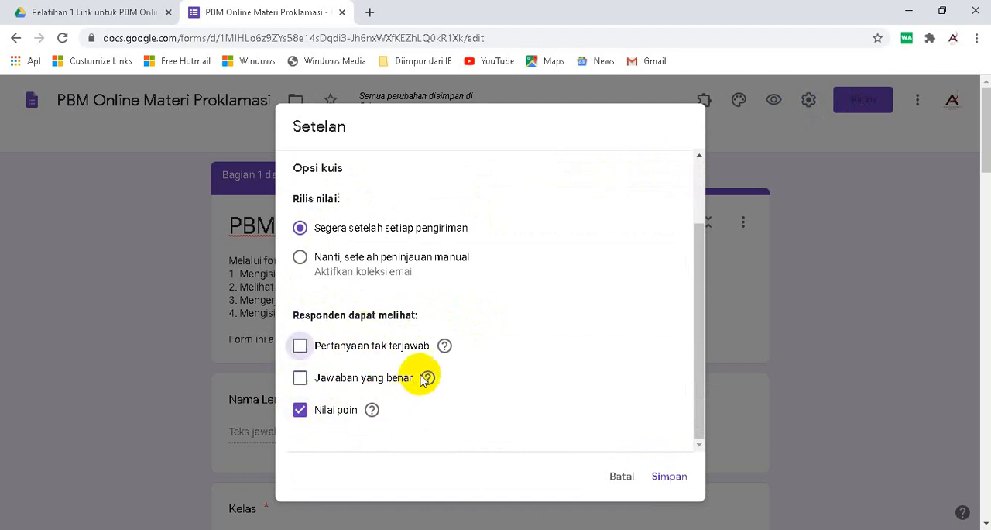
{"action": "scroll", "coordinate": [422, 325], "scroll_direction": "up", "scroll_amount": 2}
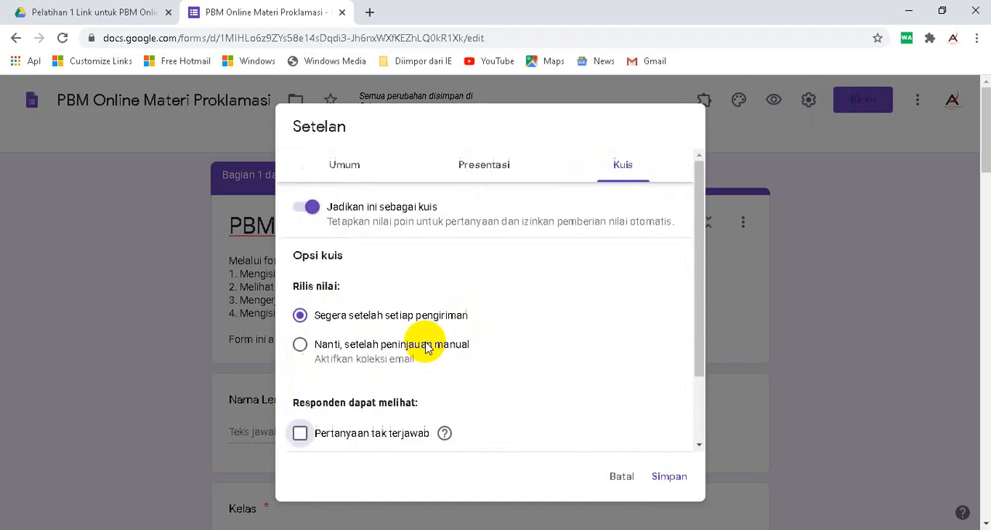
{"action": "left_click", "coordinate": [670, 476]}
- Set question 1's answer key to "a. Jalan Pegangsaaan Timur No. 56" worth 20 points
{"action": "scroll", "coordinate": [628, 376], "scroll_direction": "down", "scroll_amount": 15}
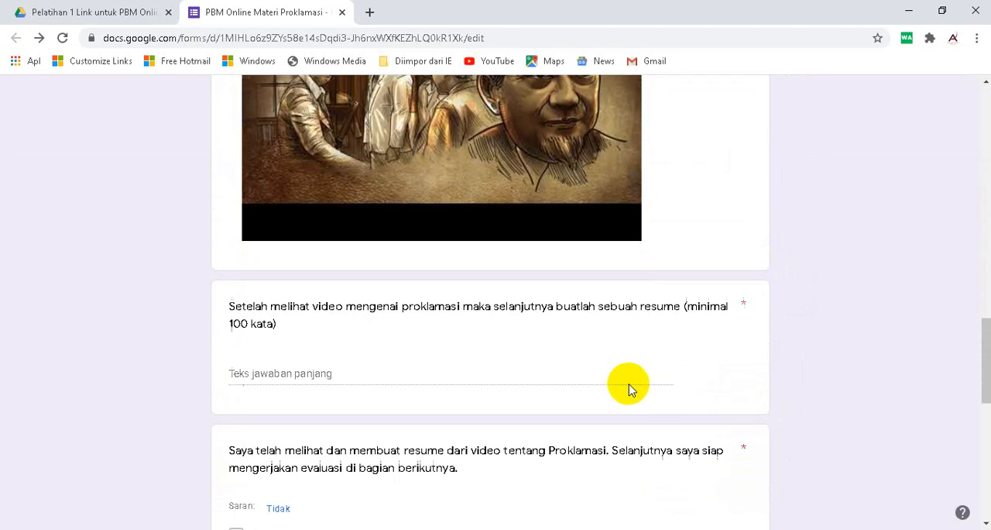
{"action": "scroll", "coordinate": [629, 387], "scroll_direction": "down", "scroll_amount": 10}
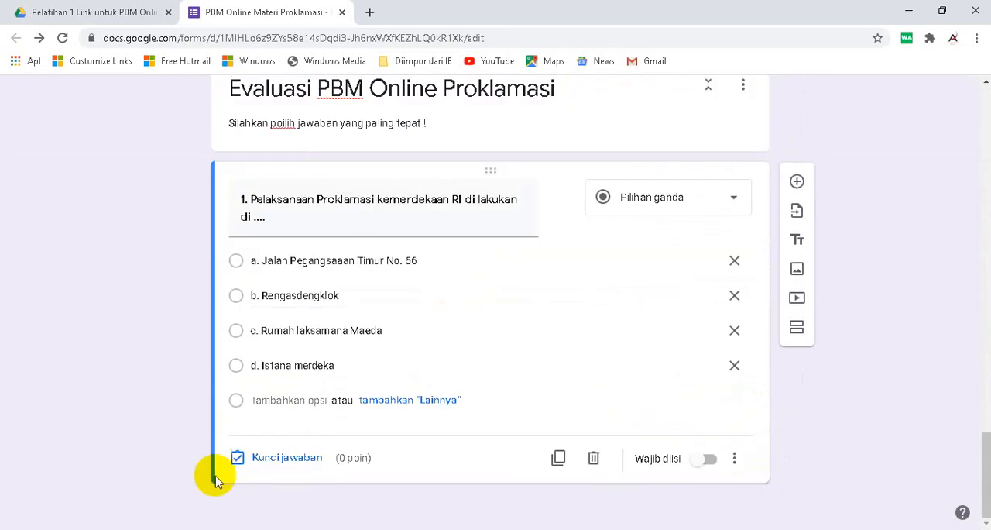
{"action": "left_click", "coordinate": [281, 460]}
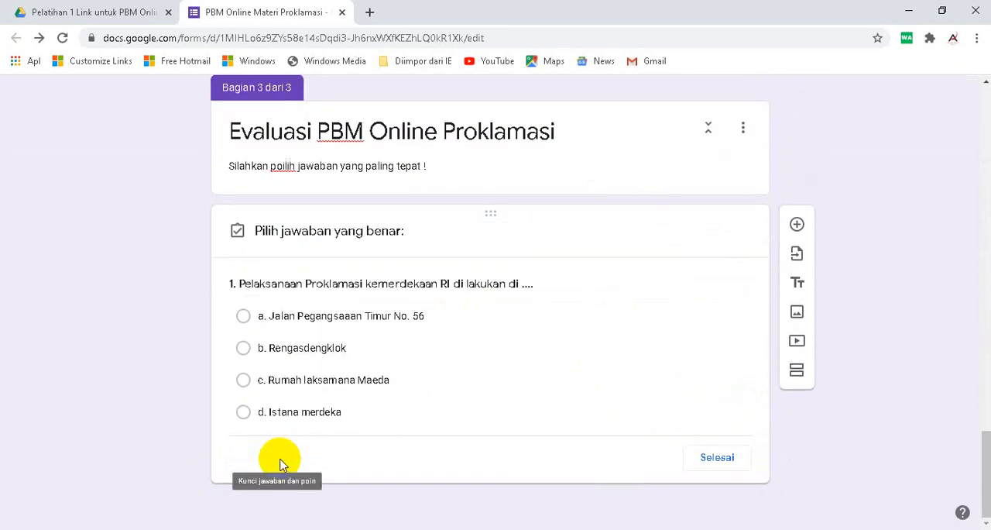
{"action": "left_click", "coordinate": [242, 320]}
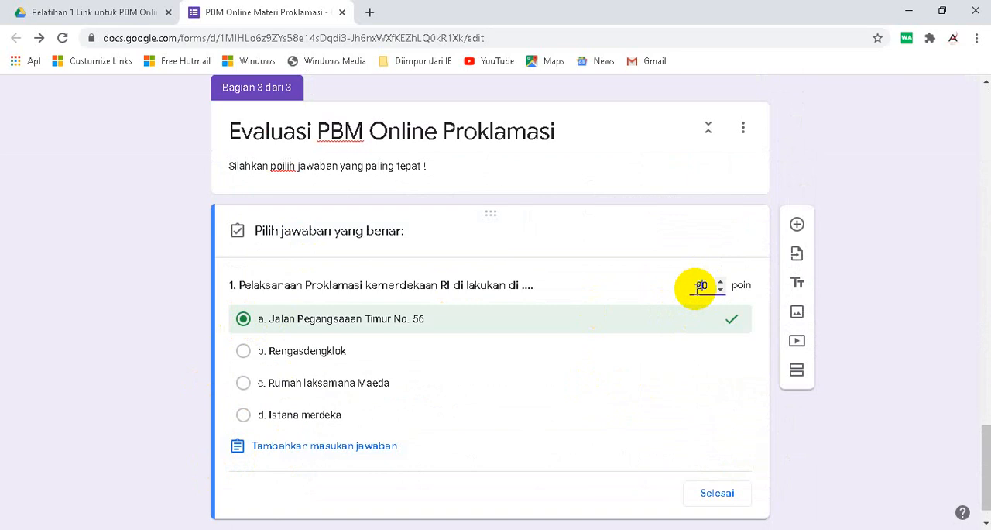
{"action": "left_click", "coordinate": [714, 492]}
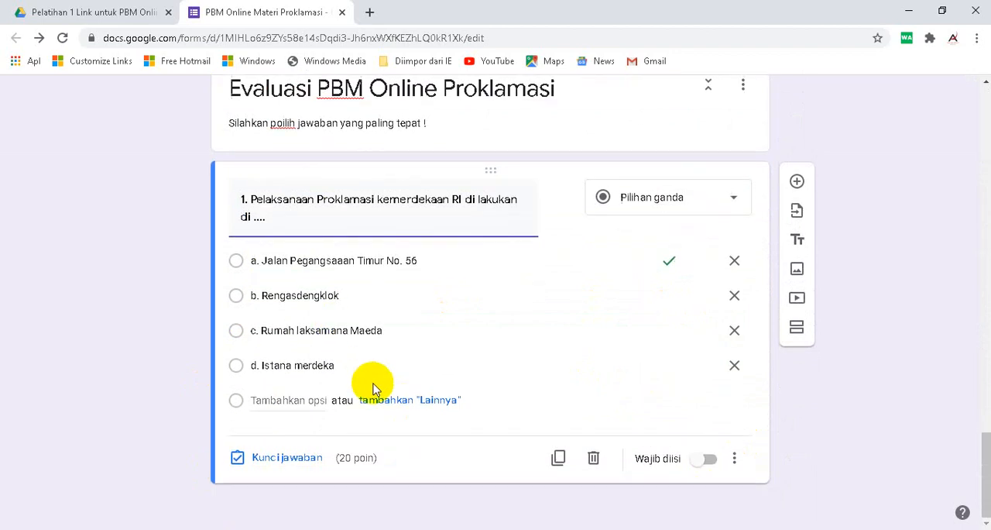
- Make question 1 required and add a question reading "2. Tanggal 16 Agustus 1945, golongan muda membawa Ir. Soekarno dan Drs. Moh. Hatta ke ...." copied from Word
{"action": "left_click", "coordinate": [704, 465]}
{"action": "left_click", "coordinate": [797, 181]}
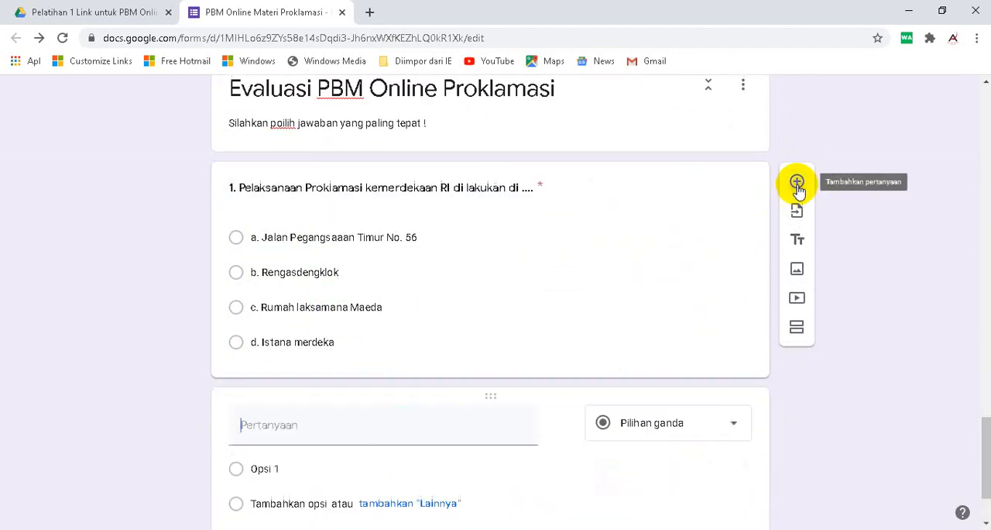
{"action": "left_click", "coordinate": [697, 528]}
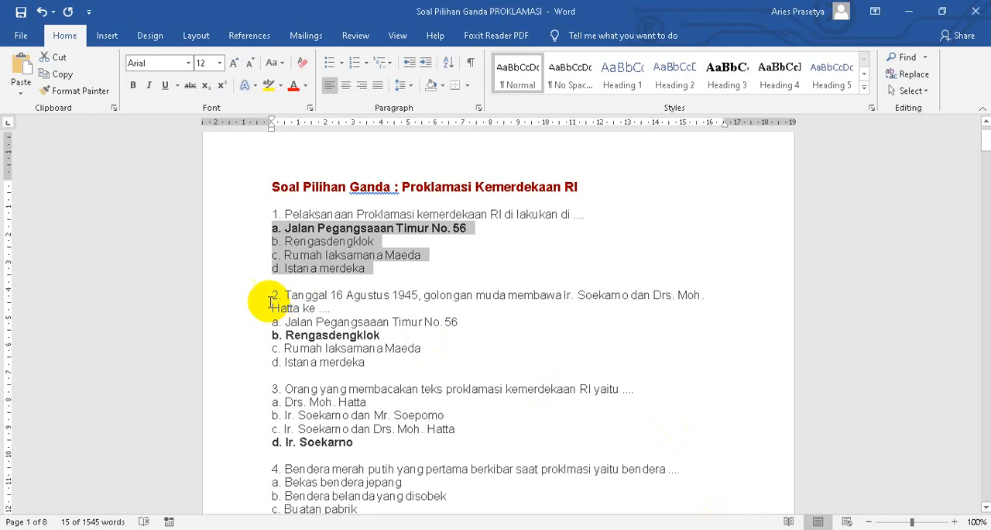
{"action": "left_click", "coordinate": [248, 295]}
{"action": "left_click_drag", "start_coordinate": [246, 299], "coordinate": [239, 307]}
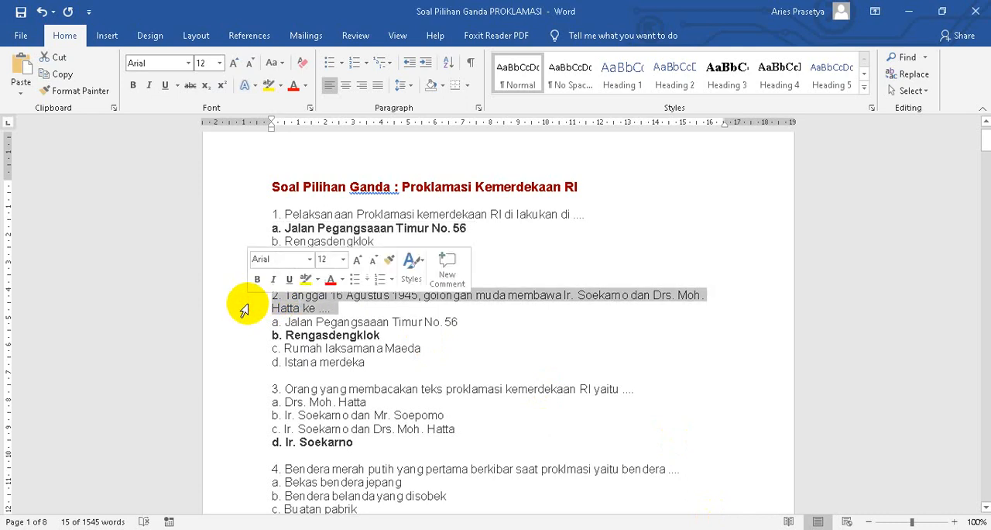
{"action": "left_click", "coordinate": [60, 73]}
{"action": "left_click", "coordinate": [532, 528]}
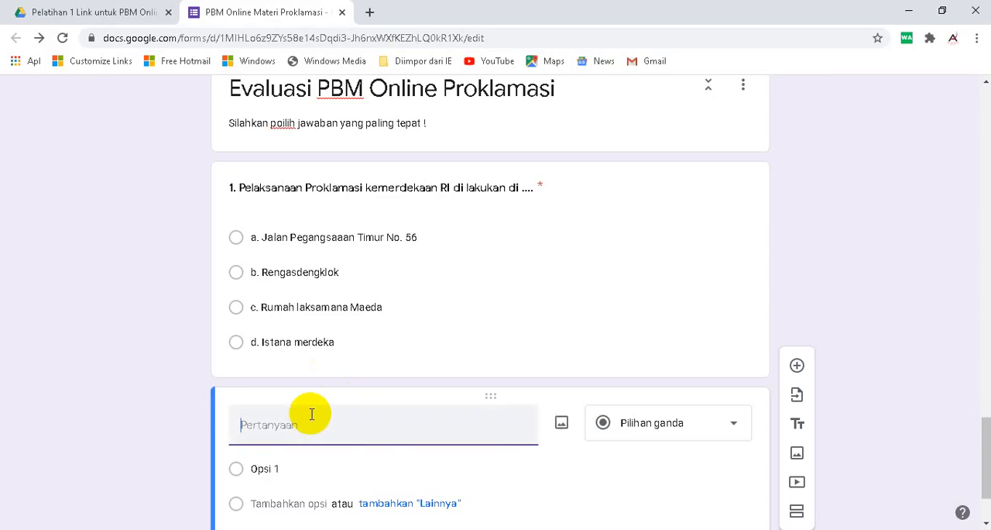
{"action": "left_click", "coordinate": [299, 434]}
{"action": "right_click", "coordinate": [300, 410]}
{"action": "left_click", "coordinate": [347, 324]}
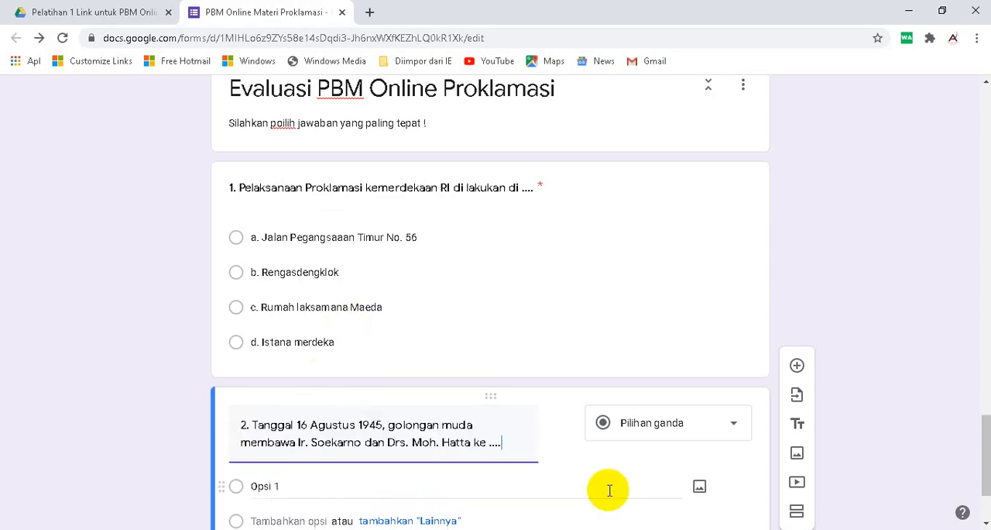
- Copy answers a to d of question 2 from the Word document and paste them as the options of question 2 in the form
{"action": "left_click", "coordinate": [664, 519]}
{"action": "left_click_drag", "start_coordinate": [224, 321], "coordinate": [230, 362]}
{"action": "left_click", "coordinate": [75, 76]}
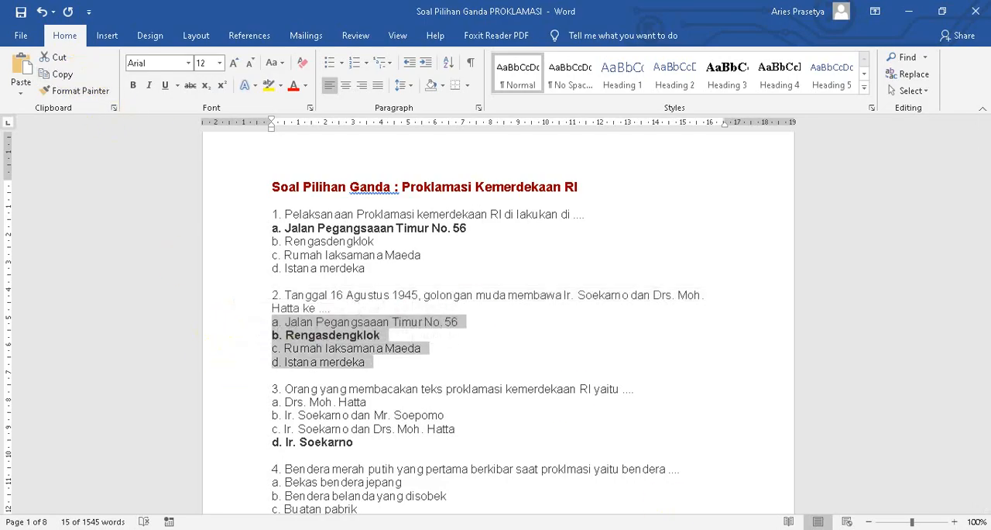
{"action": "key", "text": "alt+Tab"}
{"action": "scroll", "coordinate": [339, 405], "scroll_direction": "down", "scroll_amount": 2}
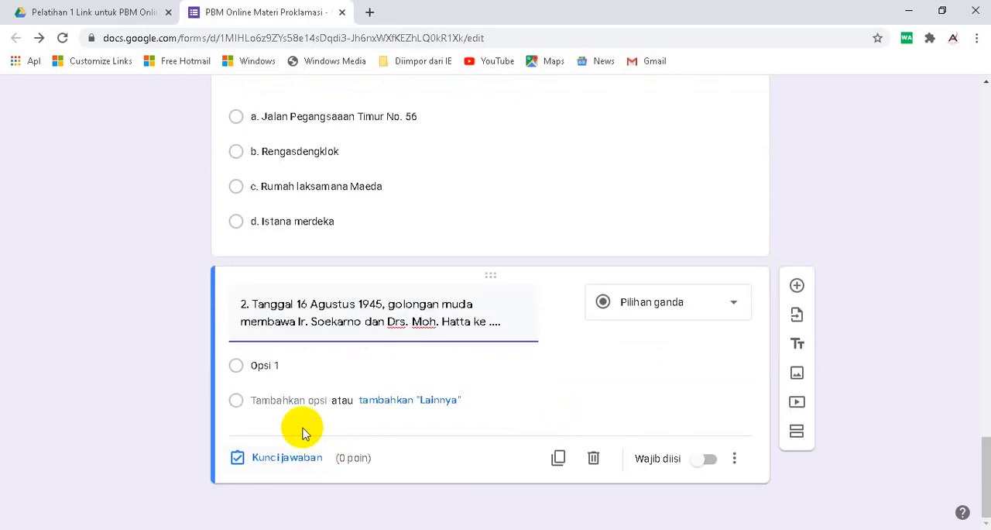
{"action": "left_click", "coordinate": [291, 366]}
{"action": "right_click", "coordinate": [291, 366]}
{"action": "left_click", "coordinate": [353, 228]}
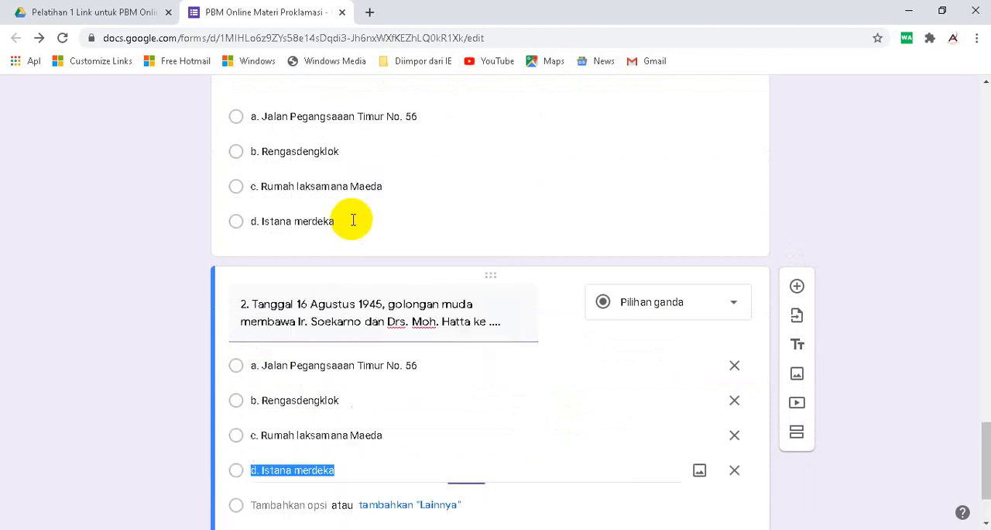
- Set question 2's answer key to "b. Rengasdengklok" worth 20 points and make the question required
{"action": "scroll", "coordinate": [368, 430], "scroll_direction": "down", "scroll_amount": 1}
{"action": "left_click", "coordinate": [287, 458]}
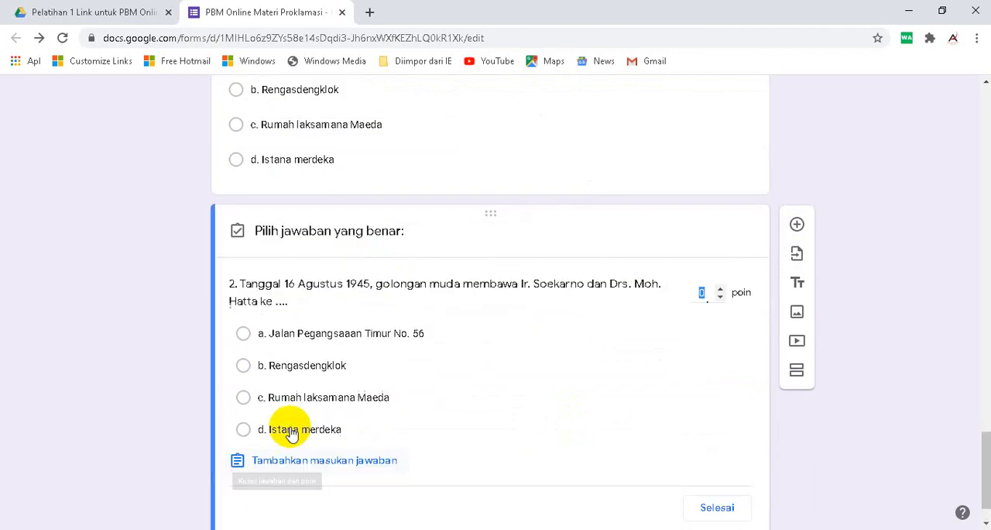
{"action": "left_click", "coordinate": [243, 365]}
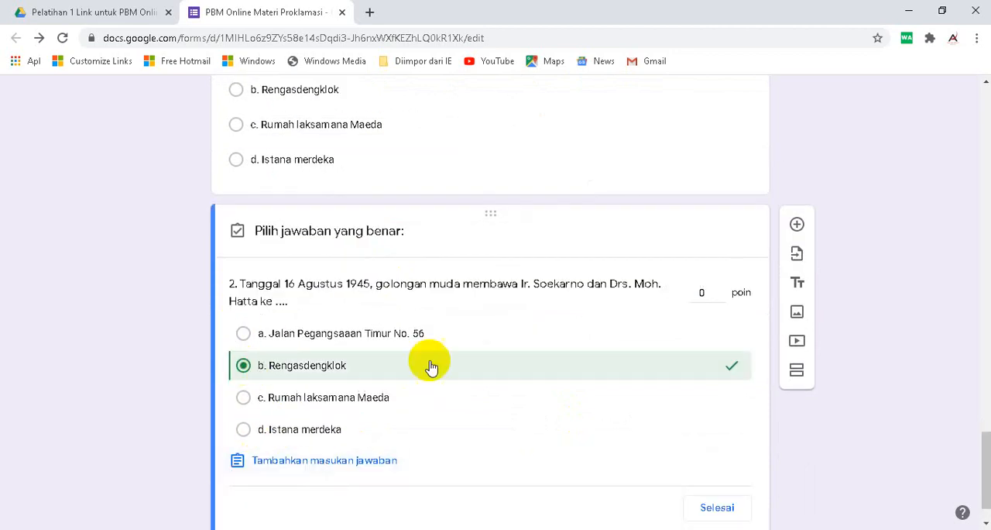
{"action": "left_click", "coordinate": [699, 296]}
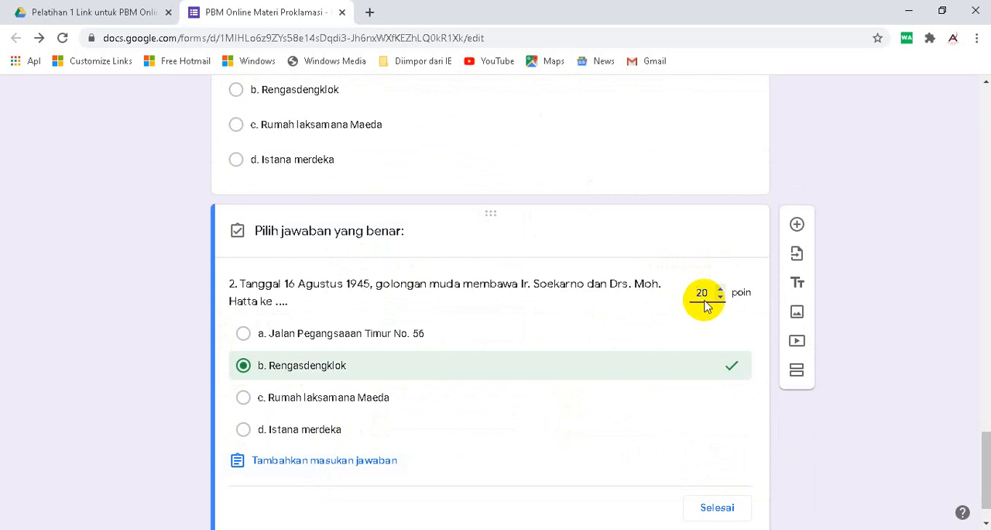
{"action": "left_click", "coordinate": [716, 507]}
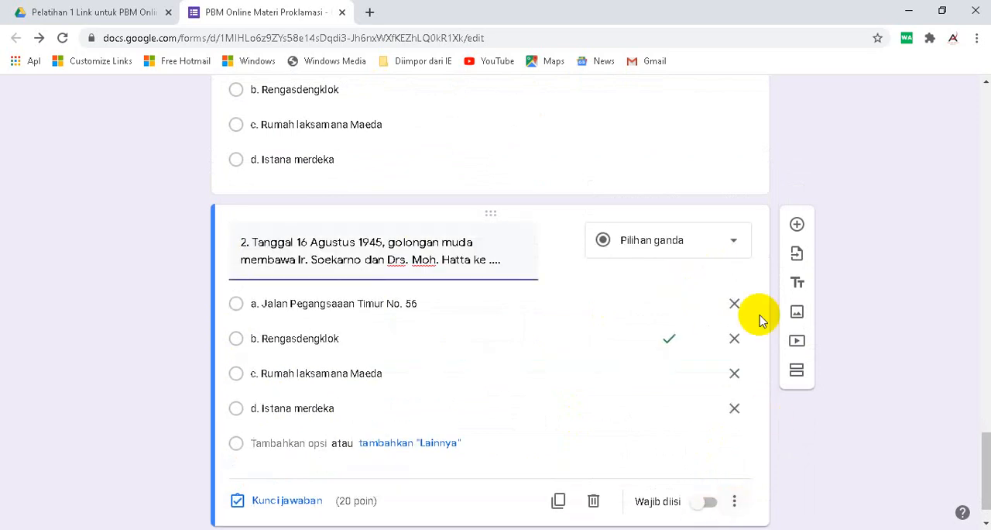
{"action": "left_click", "coordinate": [708, 502]}
- Add a question below question 2 and fill it with "3. Orang yang membacakan teks proklamasi kemerdekaan RI yaitu ...." copied from the Word document
{"action": "left_click", "coordinate": [797, 224]}
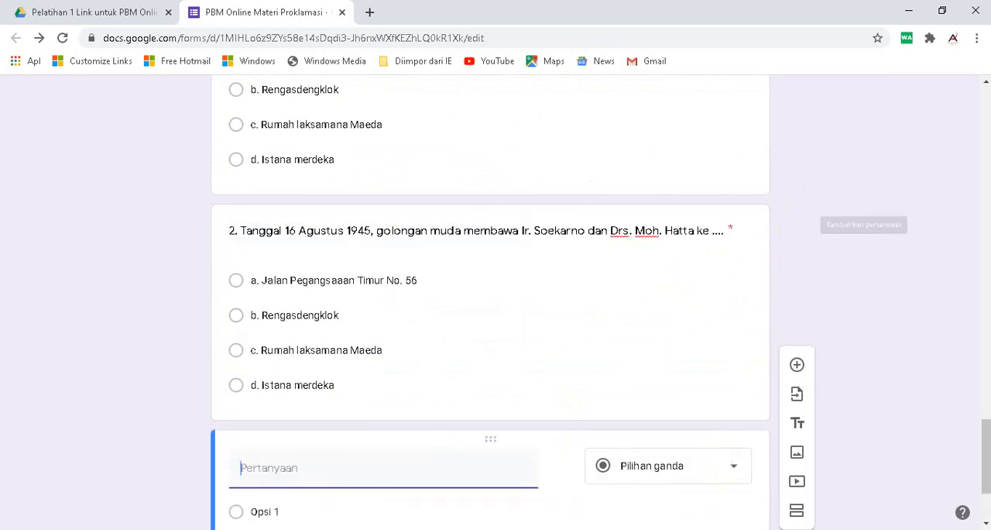
{"action": "key", "text": "alt+Tab"}
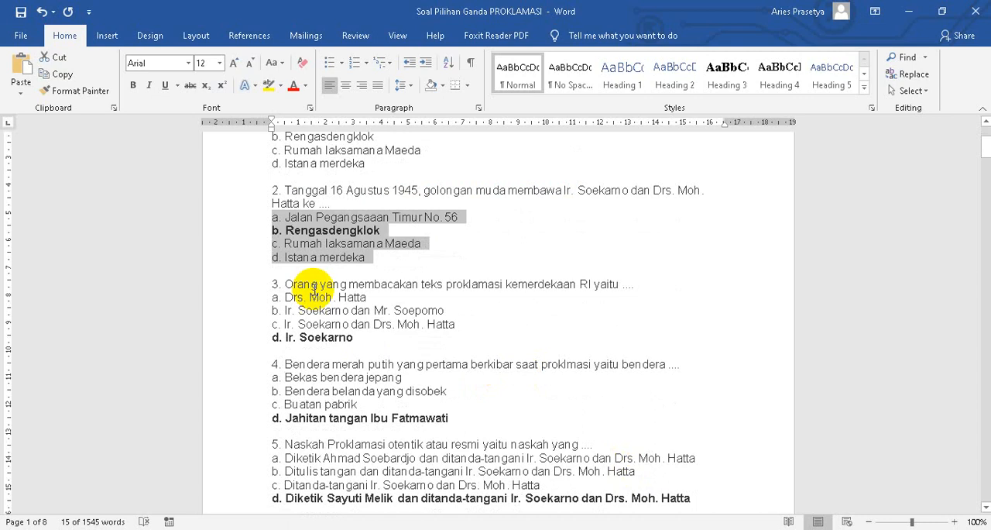
{"action": "left_click", "coordinate": [248, 284]}
{"action": "left_click", "coordinate": [62, 74]}
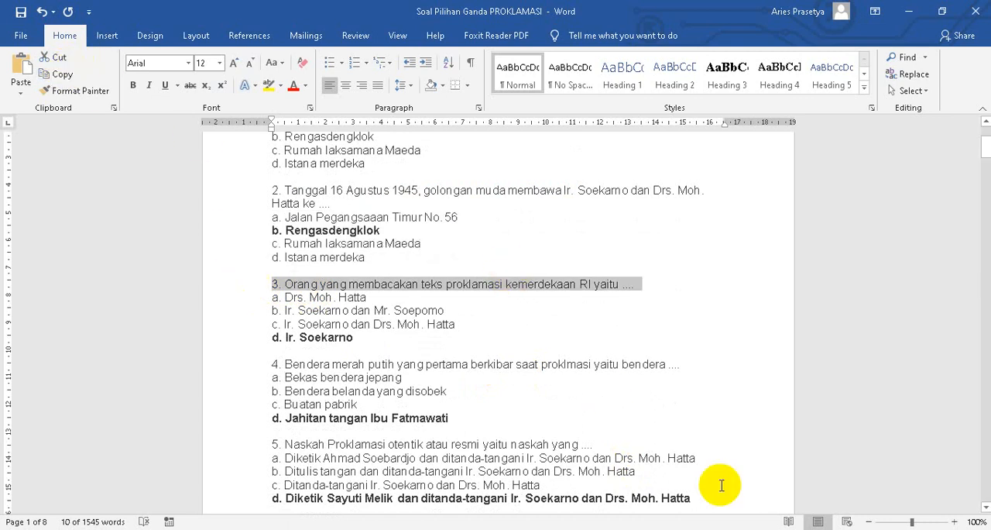
{"action": "key", "text": "alt+Tab"}
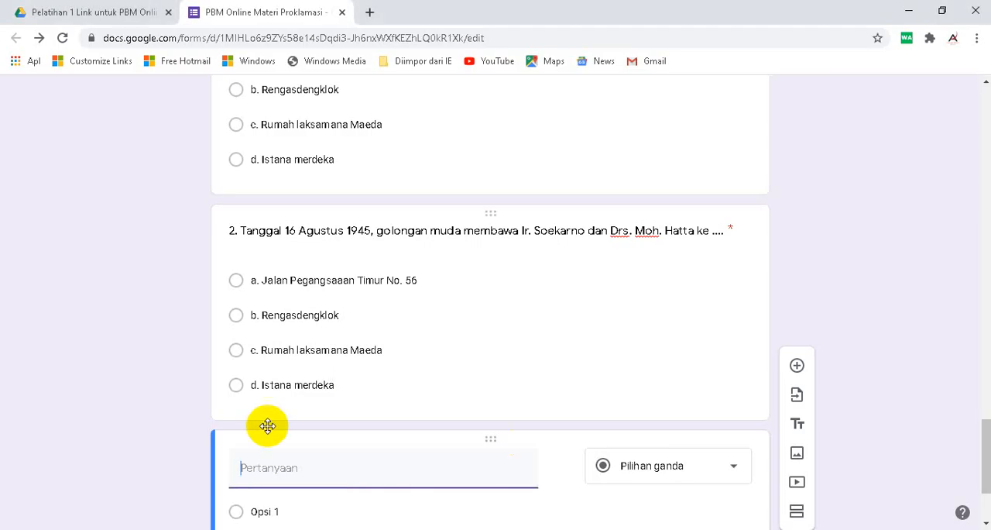
{"action": "right_click", "coordinate": [262, 468]}
{"action": "left_click", "coordinate": [317, 354]}
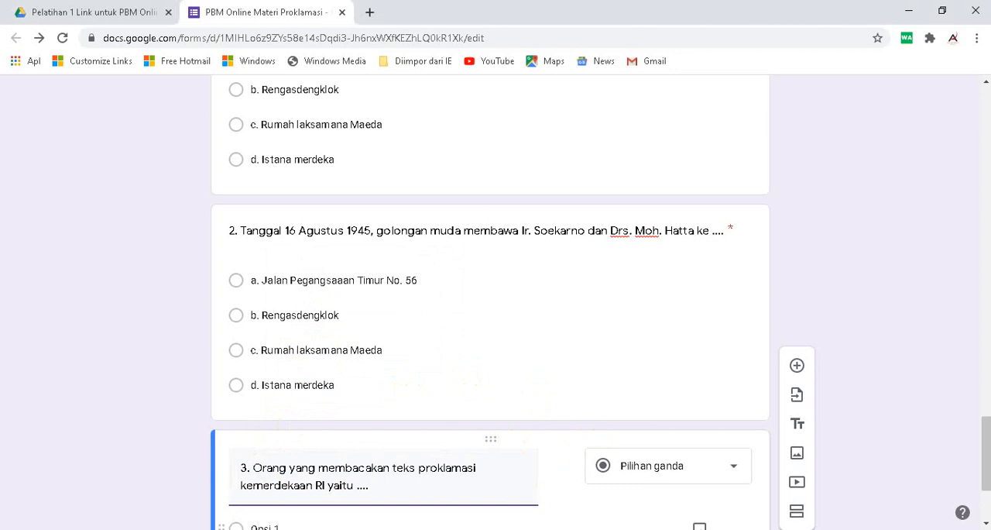
- Copy answers a to d of question 3 from the Word document and paste them as the options of question 3 in the form
{"action": "key", "text": "alt+Tab"}
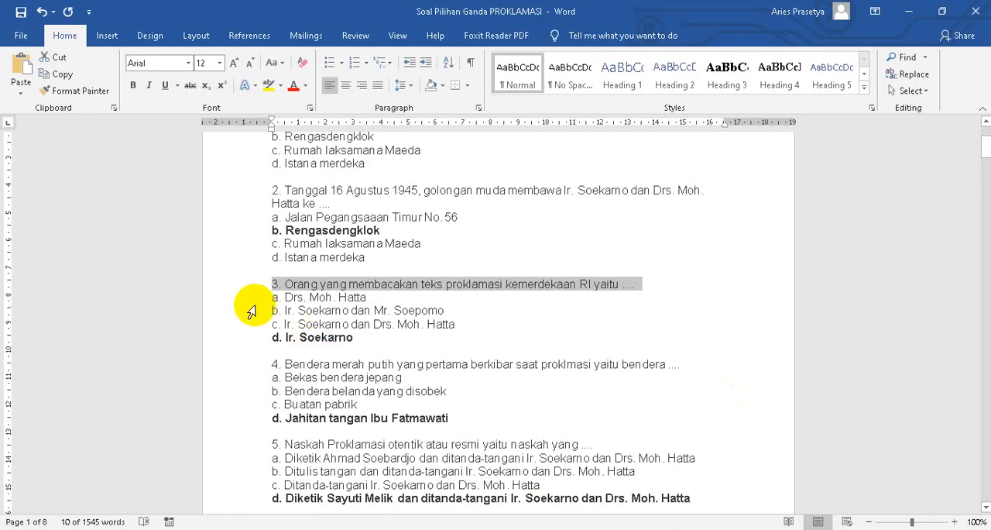
{"action": "left_click_drag", "start_coordinate": [250, 297], "coordinate": [250, 337]}
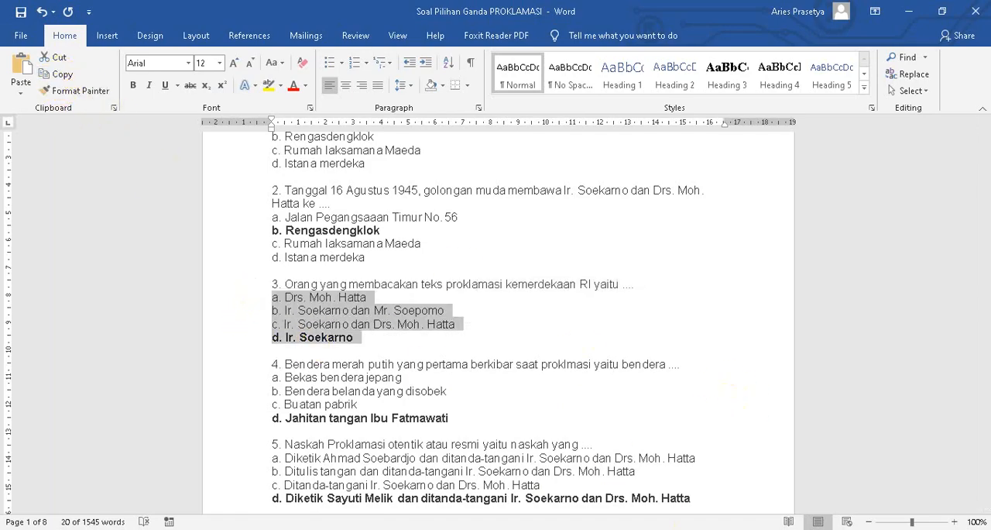
{"action": "key", "text": "alt+Tab"}
{"action": "scroll", "coordinate": [337, 485], "scroll_direction": "down", "scroll_amount": 2}
{"action": "left_click", "coordinate": [283, 364]}
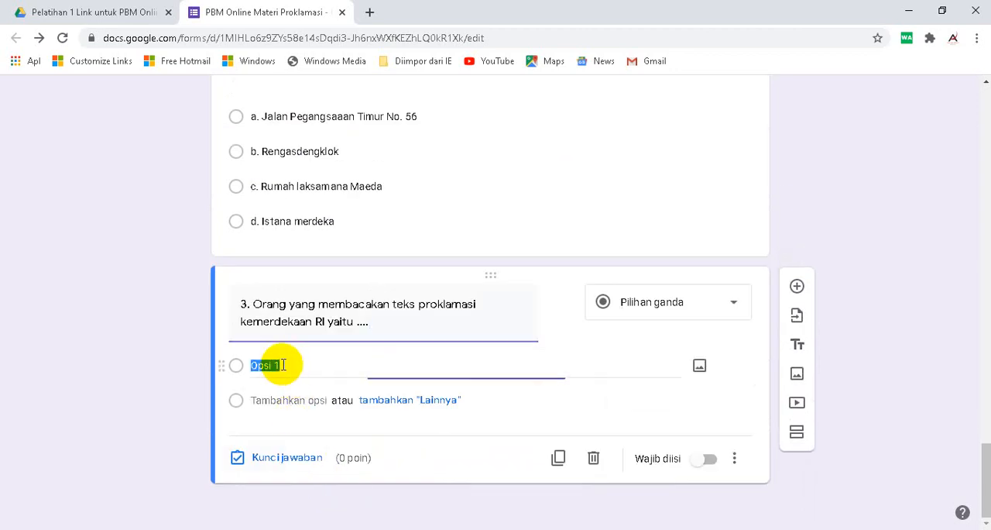
{"action": "right_click", "coordinate": [283, 364]}
{"action": "left_click", "coordinate": [328, 209]}
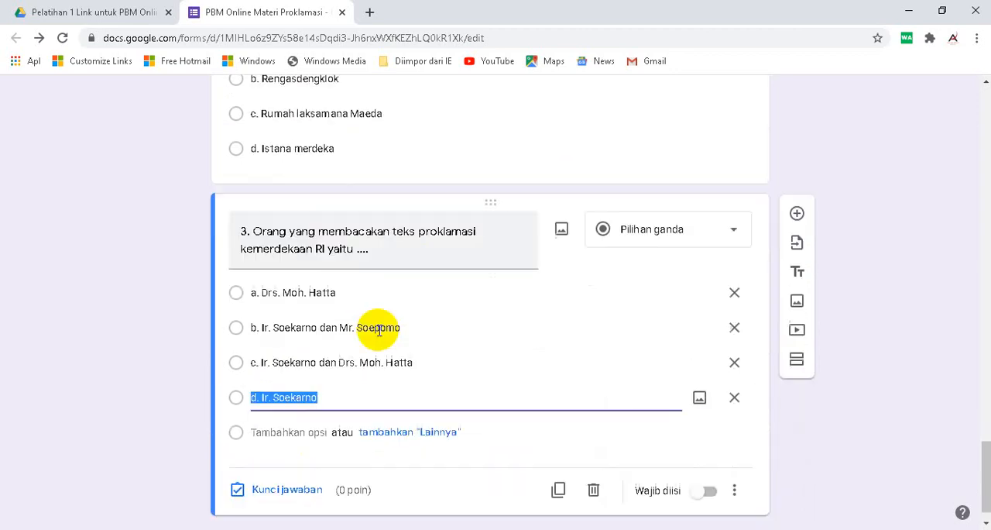
- Set question 3's answer key to "d. Ir. Soekarno" worth 20 points and make the question required
{"action": "scroll", "coordinate": [379, 329], "scroll_direction": "down", "scroll_amount": 1}
{"action": "left_click", "coordinate": [281, 457]}
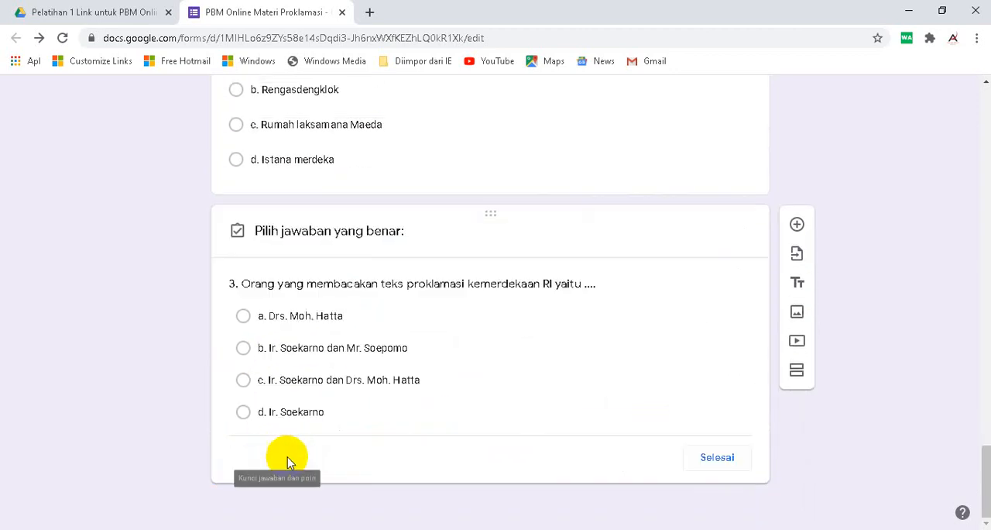
{"action": "left_click", "coordinate": [243, 414]}
{"action": "left_click", "coordinate": [692, 287]}
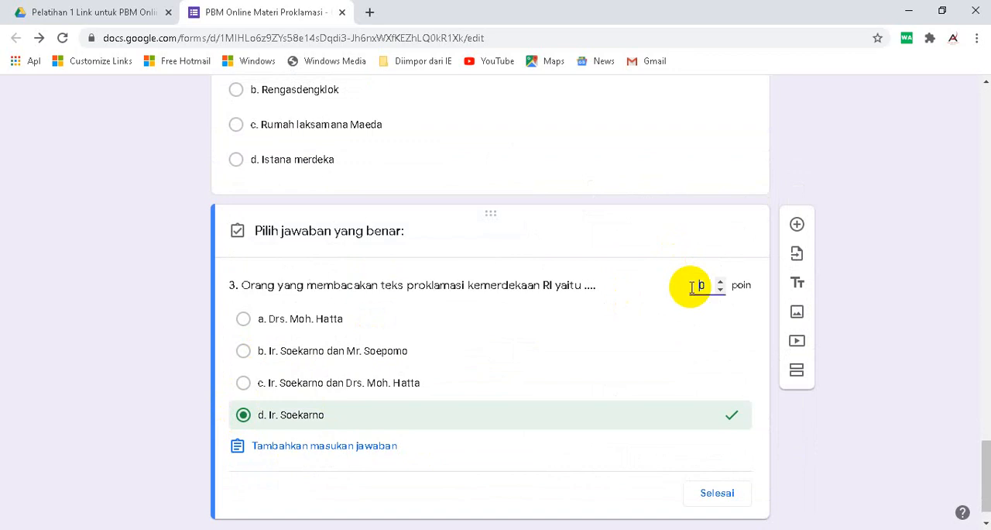
{"action": "left_click", "coordinate": [717, 493]}
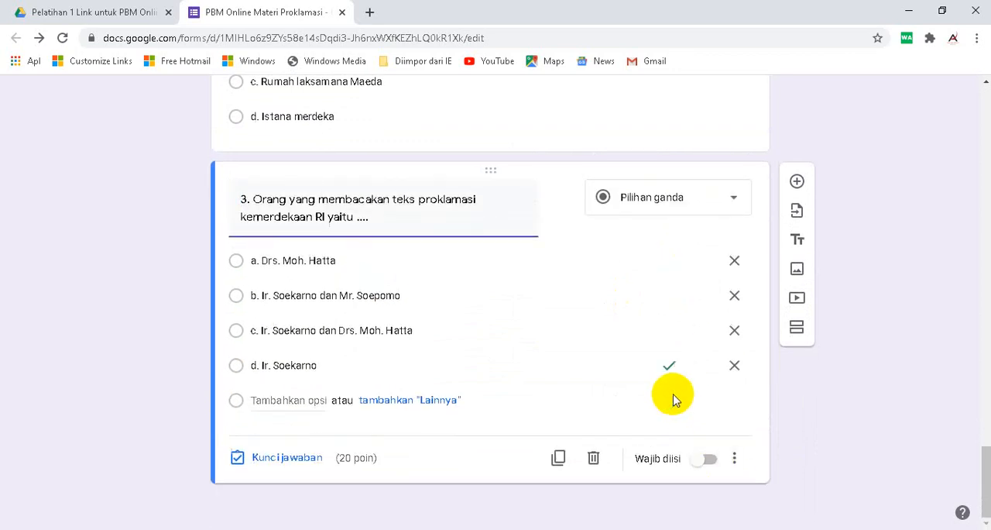
{"action": "left_click", "coordinate": [708, 458]}
- Add a question below question 3 and fill it with "4. Bendera merah putih yang pertama berkibar saat proklmasi yaitu bendera ...." from the Word document
{"action": "left_click", "coordinate": [797, 183]}
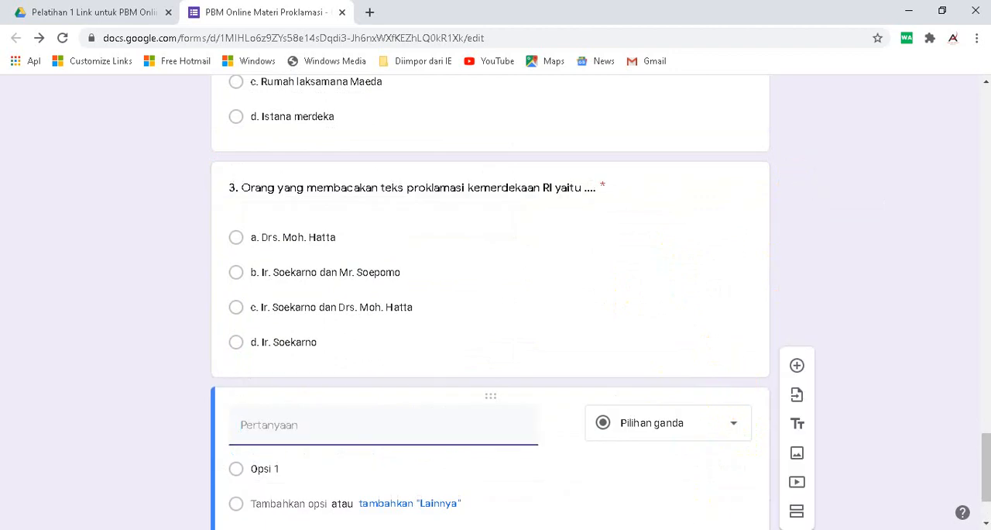
{"action": "left_click", "coordinate": [686, 526]}
{"action": "scroll", "coordinate": [556, 427], "scroll_direction": "down", "scroll_amount": 3}
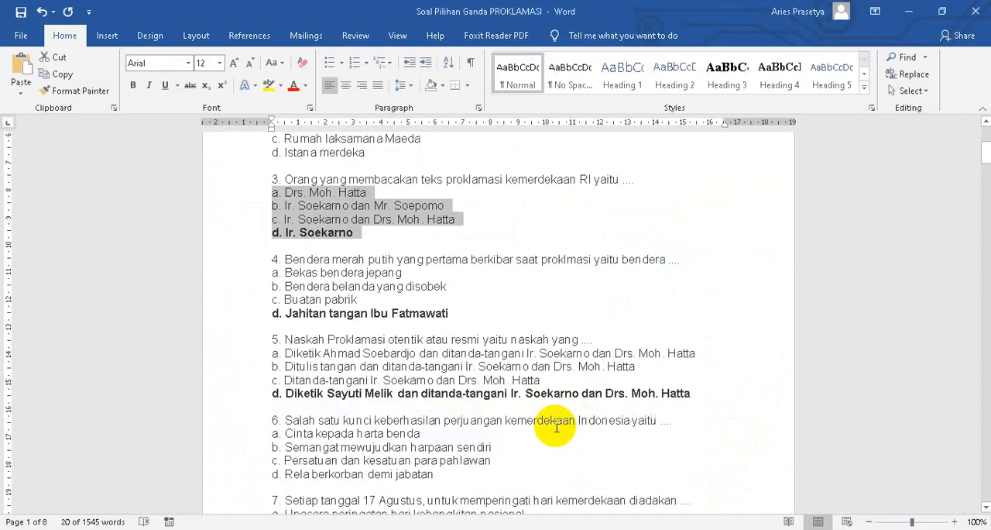
{"action": "left_click", "coordinate": [246, 259]}
{"action": "left_click", "coordinate": [66, 77]}
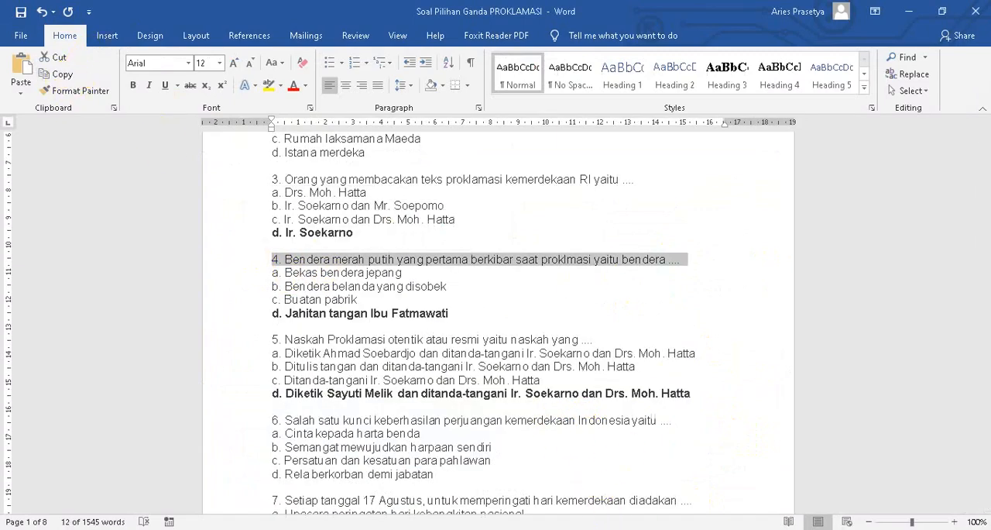
{"action": "left_click", "coordinate": [672, 527]}
{"action": "left_click", "coordinate": [274, 436]}
{"action": "right_click", "coordinate": [275, 438]}
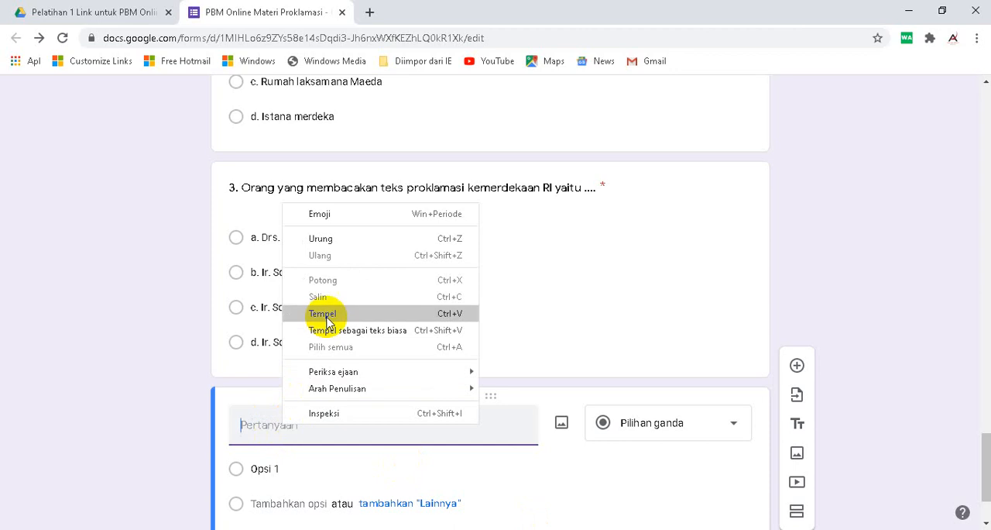
{"action": "left_click", "coordinate": [376, 313]}
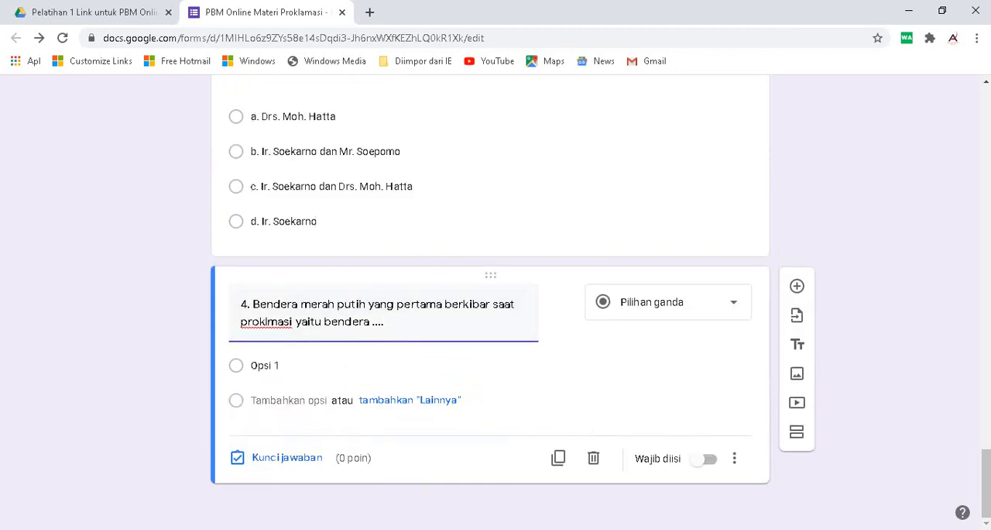
- Copy answers a to d of question 4 from the Word document and paste them as the options of question 4 in the form
{"action": "key", "text": "alt+Tab"}
{"action": "left_click_drag", "start_coordinate": [243, 271], "coordinate": [244, 314]}
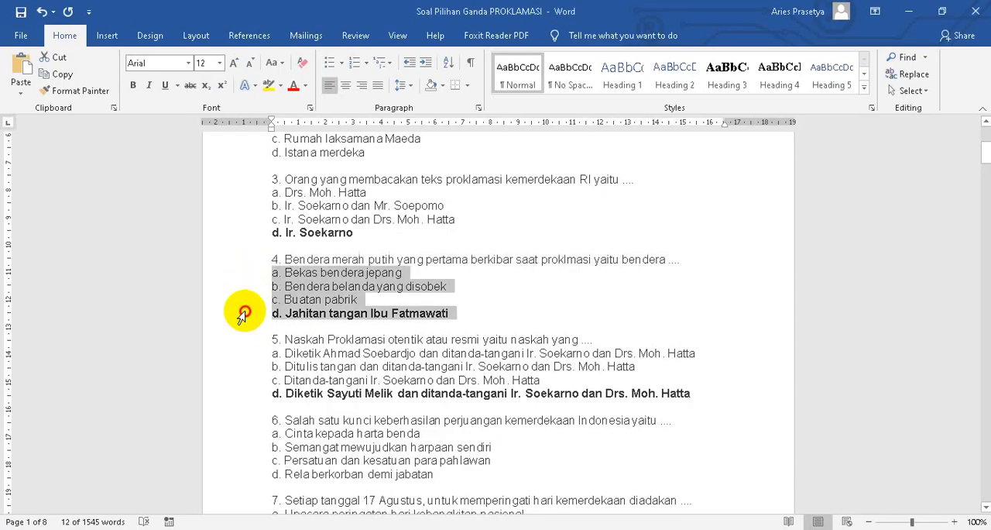
{"action": "left_click", "coordinate": [65, 75]}
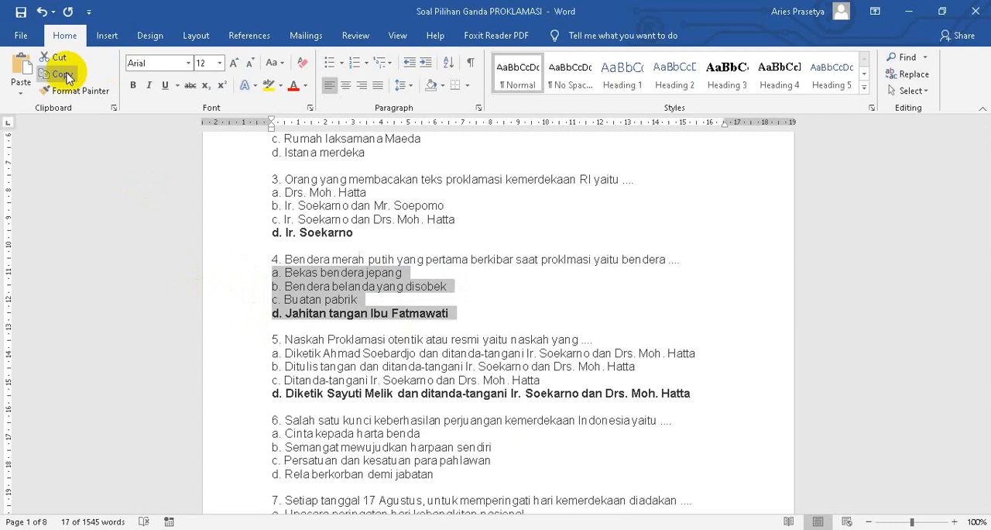
{"action": "key", "text": "alt+Tab"}
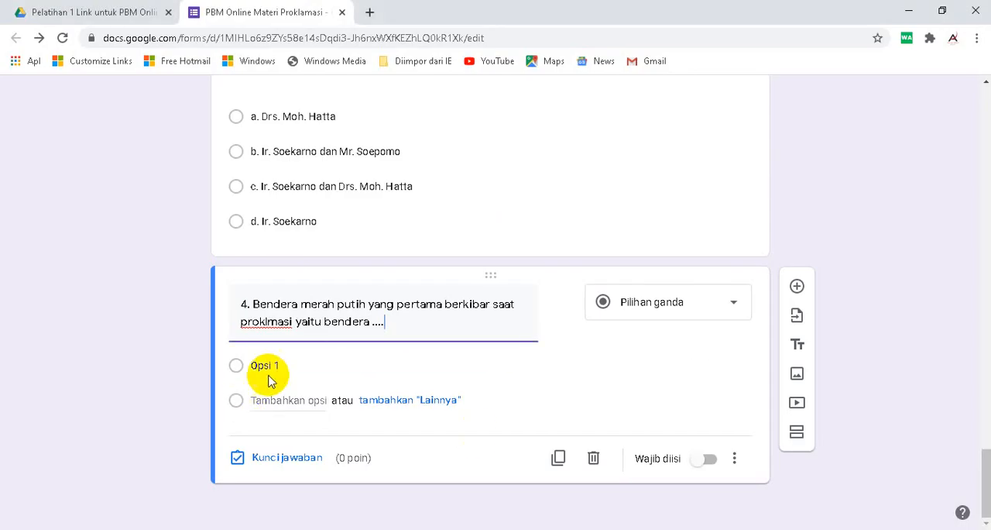
{"action": "left_click", "coordinate": [266, 365]}
{"action": "right_click", "coordinate": [300, 365]}
{"action": "left_click", "coordinate": [354, 210]}
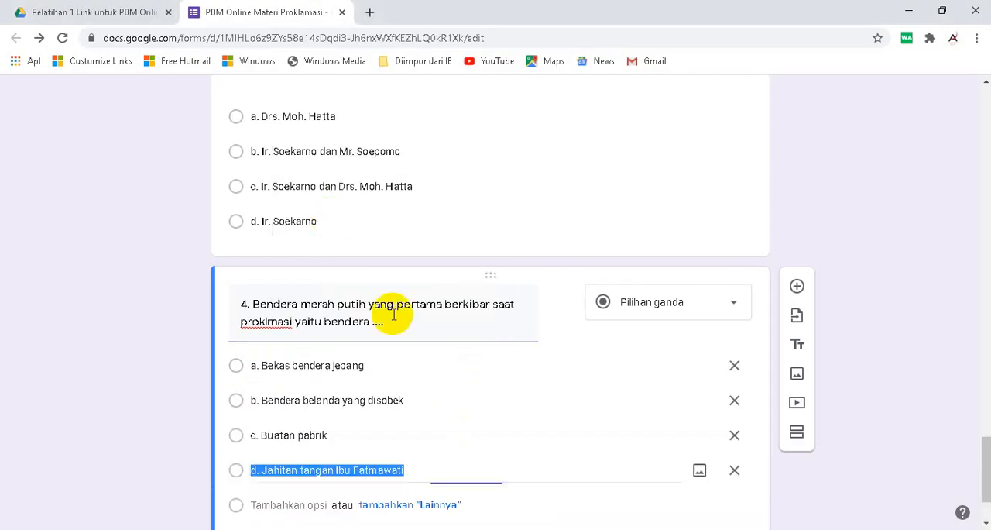
- Set question 4's answer key to "d. Jahitan tangan Ibu Fatmawati" worth 20 points
{"action": "scroll", "coordinate": [279, 482], "scroll_direction": "down", "scroll_amount": 2}
{"action": "left_click", "coordinate": [282, 460]}
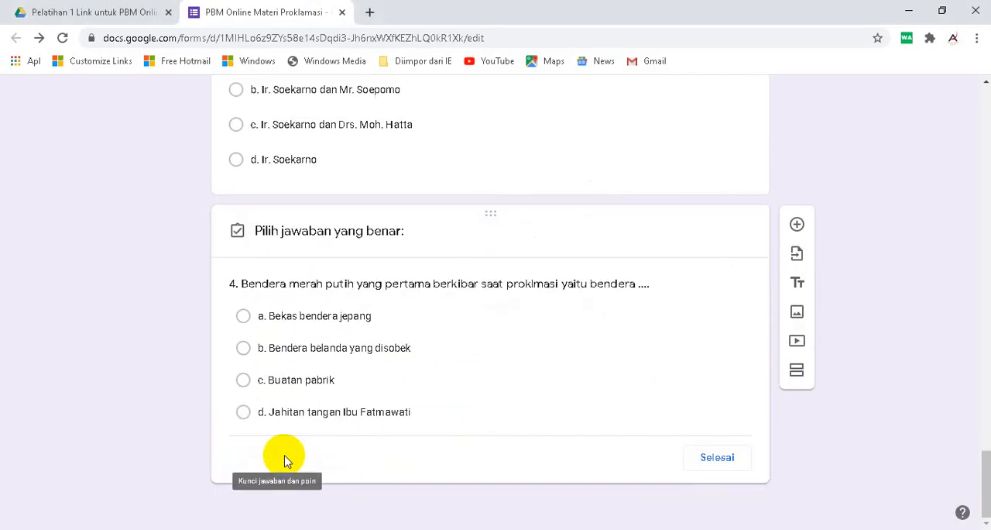
{"action": "left_click", "coordinate": [243, 413]}
{"action": "left_click", "coordinate": [699, 285]}
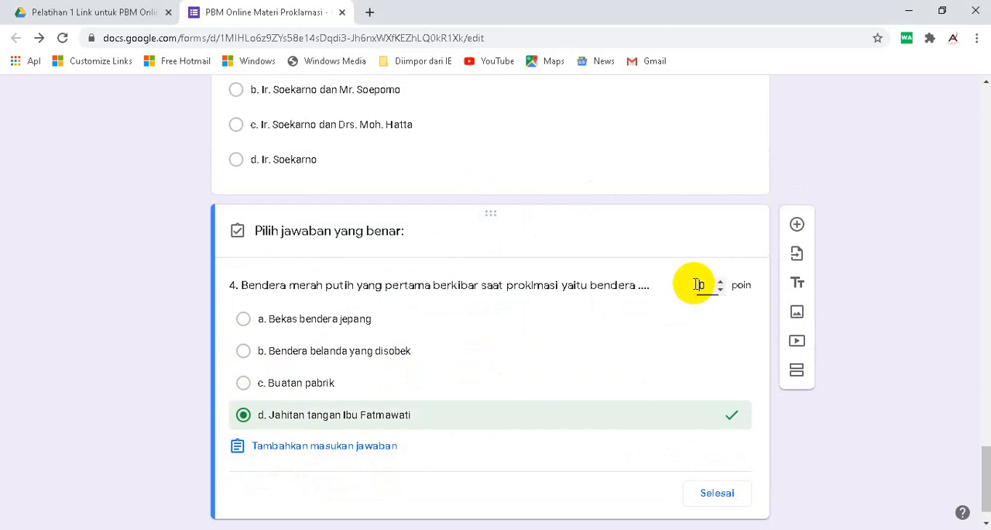
{"action": "left_click", "coordinate": [717, 493]}
- Copy the text of question 5, without its answers, from the Word document and return to the form
{"action": "key", "text": "alt+Tab"}
{"action": "scroll", "coordinate": [624, 480], "scroll_direction": "down", "scroll_amount": 3}
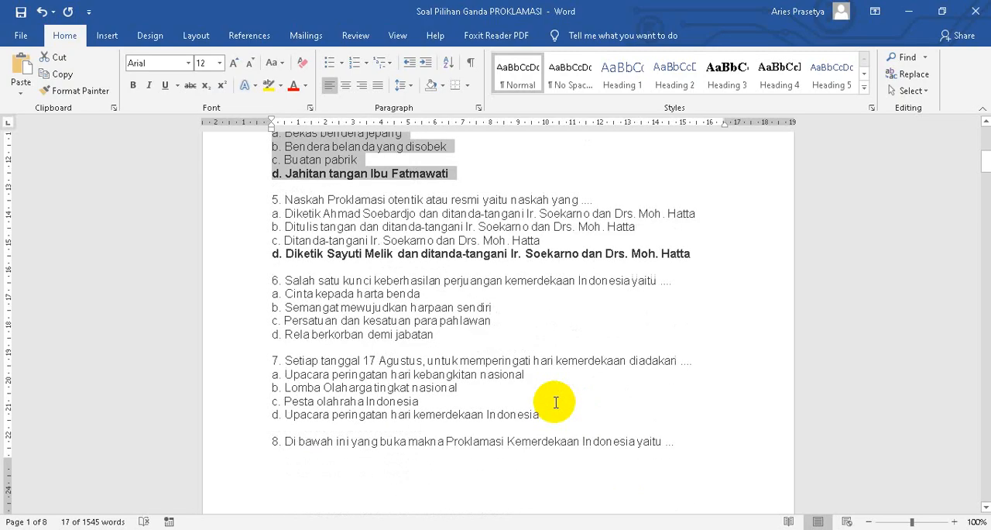
{"action": "left_click", "coordinate": [248, 205]}
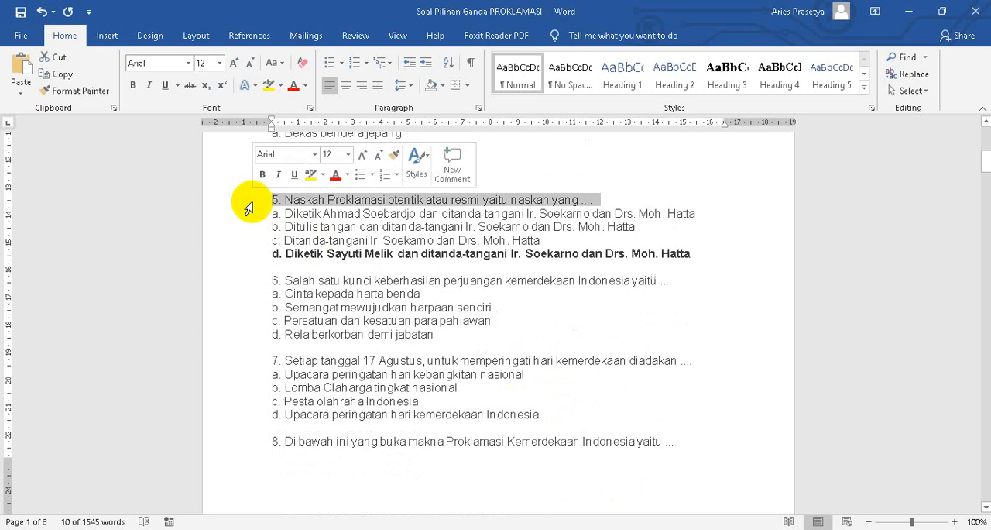
{"action": "left_click", "coordinate": [65, 75]}
{"action": "key", "text": "alt+Tab"}
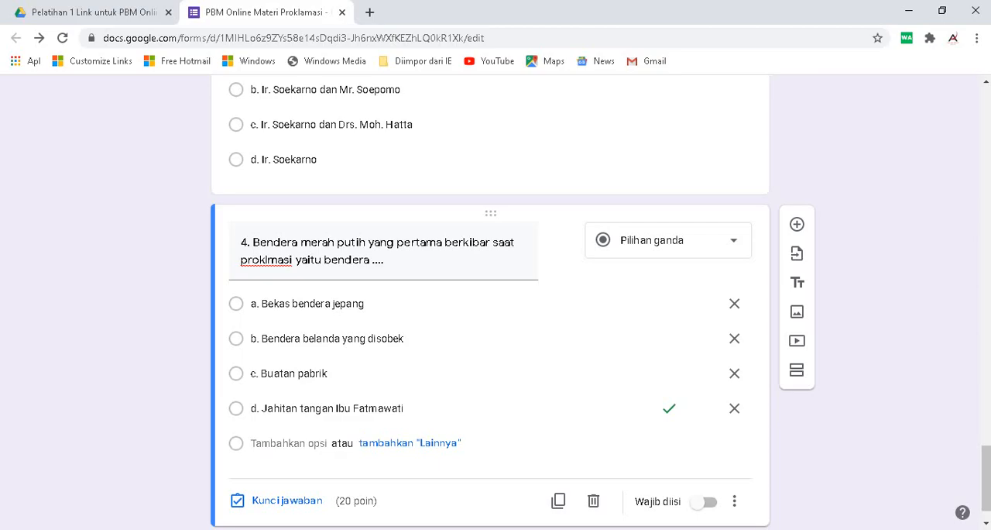
- Make question 4 required and add a question below it with the copied text "5. Naskah Proklamasi otentik atau resmi yaitu naskah yang ...."
{"action": "scroll", "coordinate": [426, 432], "scroll_direction": "down", "scroll_amount": 1}
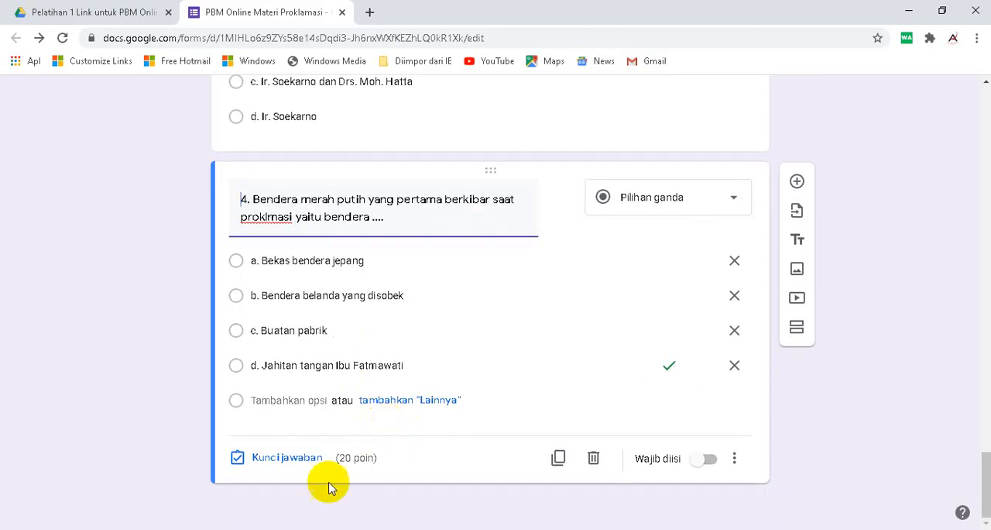
{"action": "left_click", "coordinate": [710, 459]}
{"action": "left_click", "coordinate": [797, 180]}
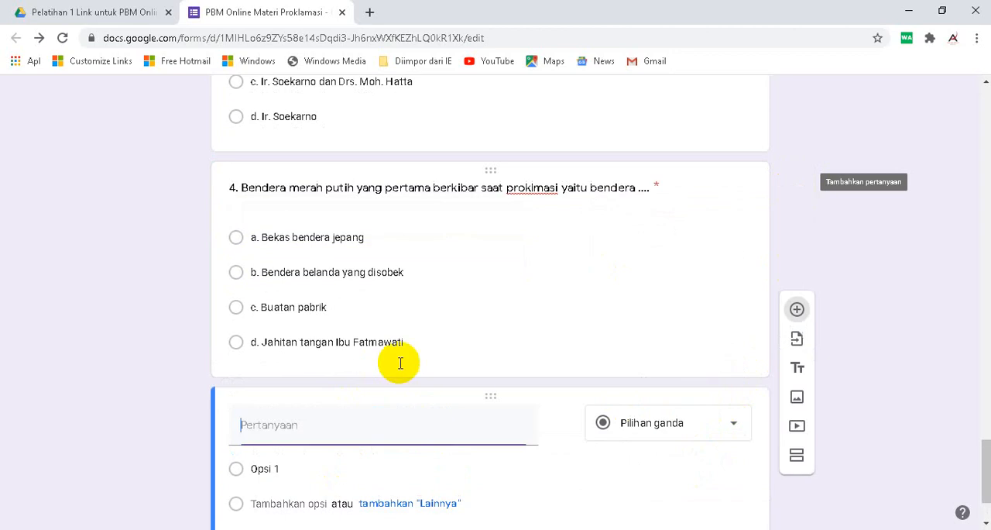
{"action": "right_click", "coordinate": [266, 428]}
{"action": "left_click", "coordinate": [301, 324]}
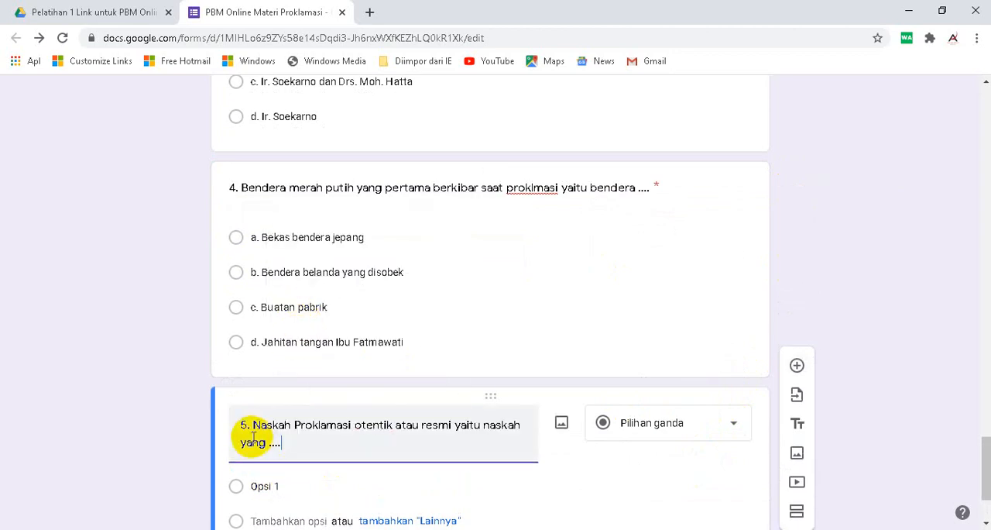
- Copy answers a to d of question 5 from the Word document and paste them as the options of question 5 in the form
{"action": "scroll", "coordinate": [571, 436], "scroll_direction": "down", "scroll_amount": 2}
{"action": "key", "text": "alt+Tab"}
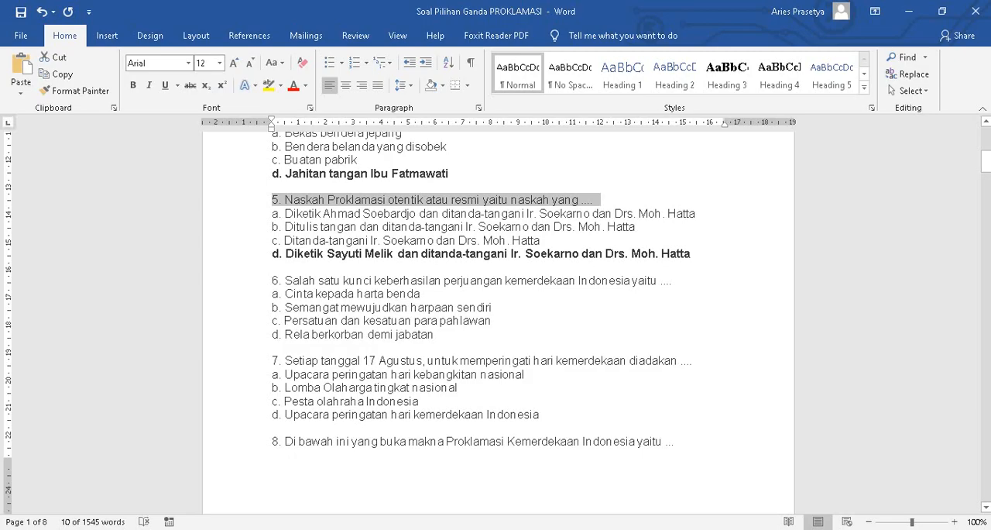
{"action": "left_click_drag", "start_coordinate": [248, 217], "coordinate": [232, 259]}
{"action": "left_click", "coordinate": [64, 78]}
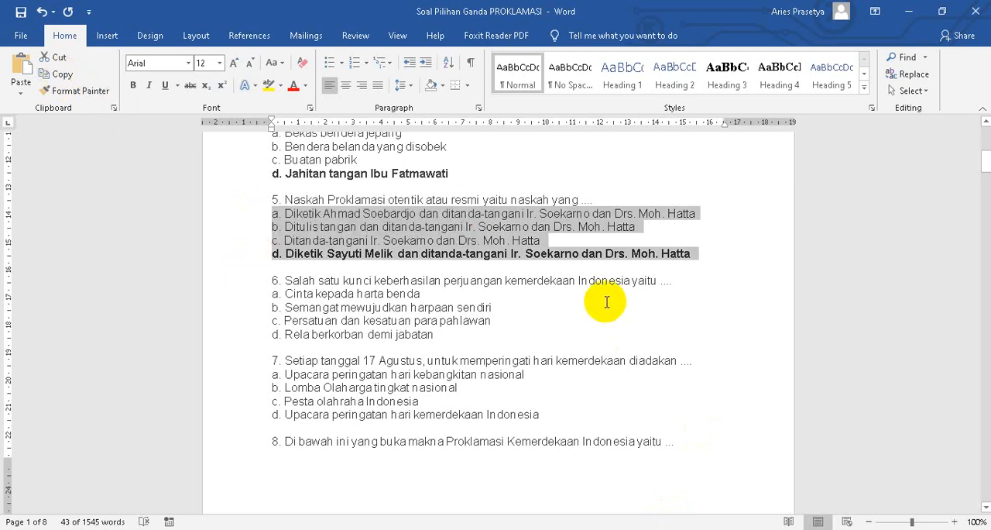
{"action": "key", "text": "alt+Tab"}
{"action": "left_click", "coordinate": [260, 365]}
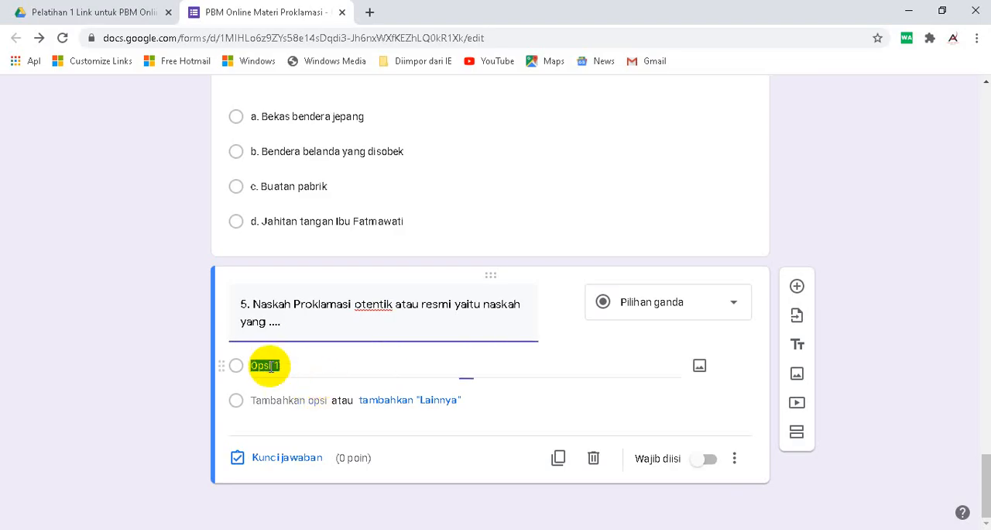
{"action": "right_click", "coordinate": [266, 361]}
{"action": "left_click", "coordinate": [325, 217]}
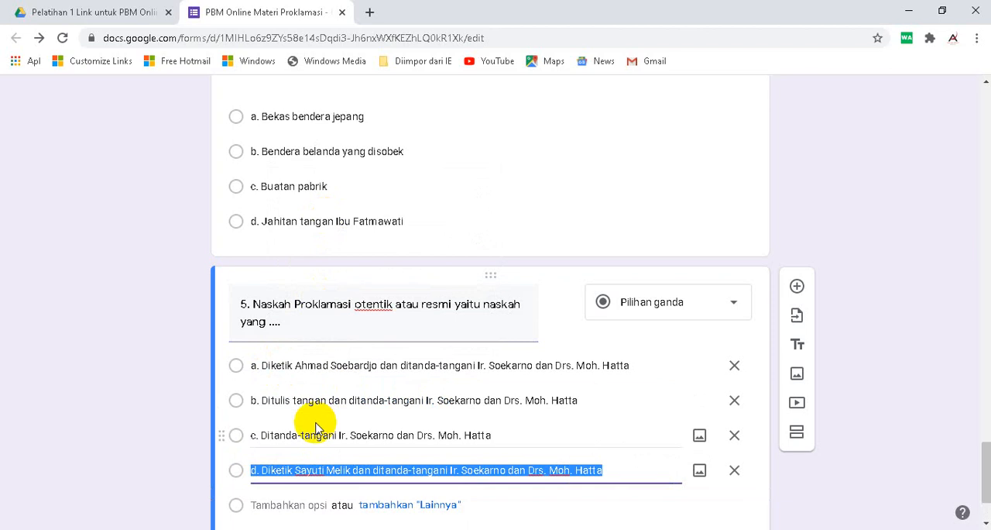
- Set question 5's answer key to "d. Diketik Sayuti Melik dan ditanda-tangani Ir. Soekarno dan Drs. Moh. Hatta" worth 20 points and make it required
{"action": "left_click", "coordinate": [239, 457]}
{"action": "left_click", "coordinate": [244, 379]}
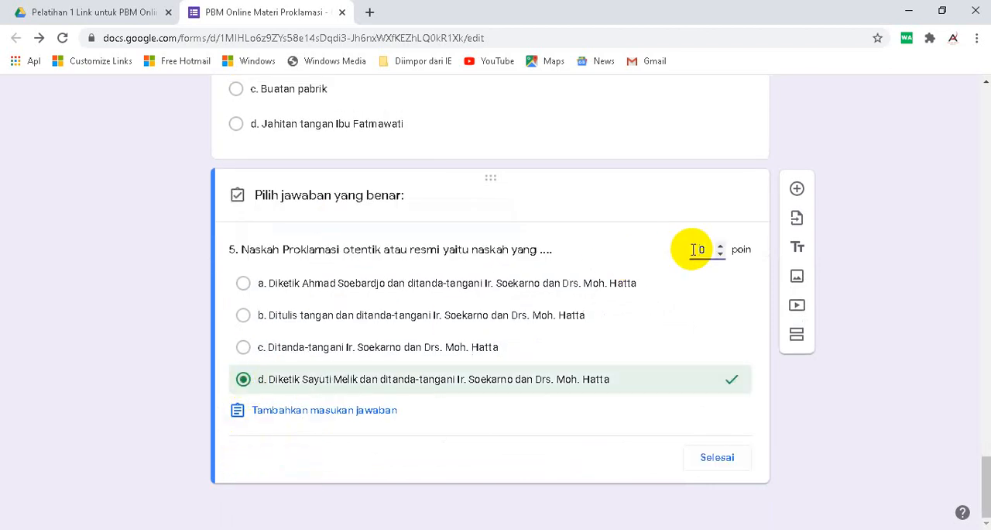
{"action": "left_click", "coordinate": [699, 250]}
{"action": "type", "text": "20"}
{"action": "left_click", "coordinate": [717, 457]}
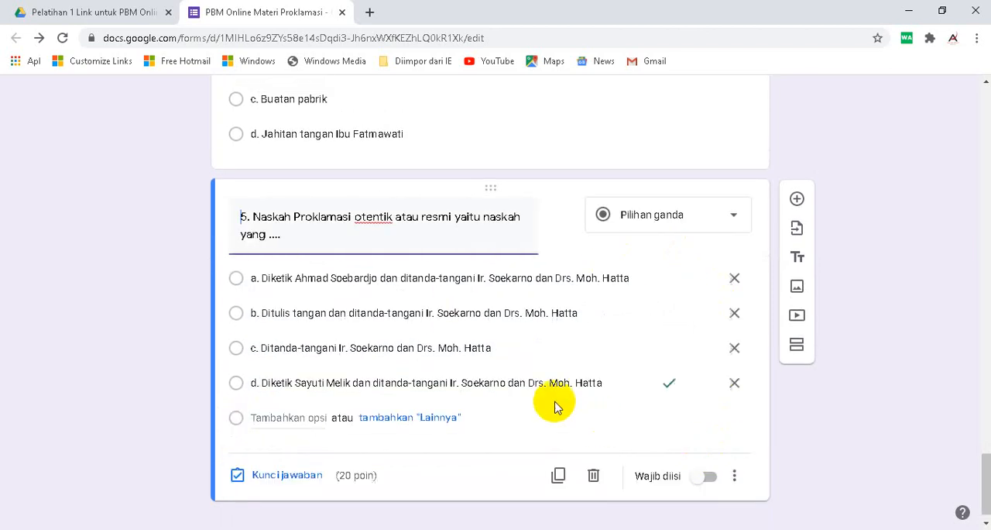
{"action": "left_click", "coordinate": [708, 476]}
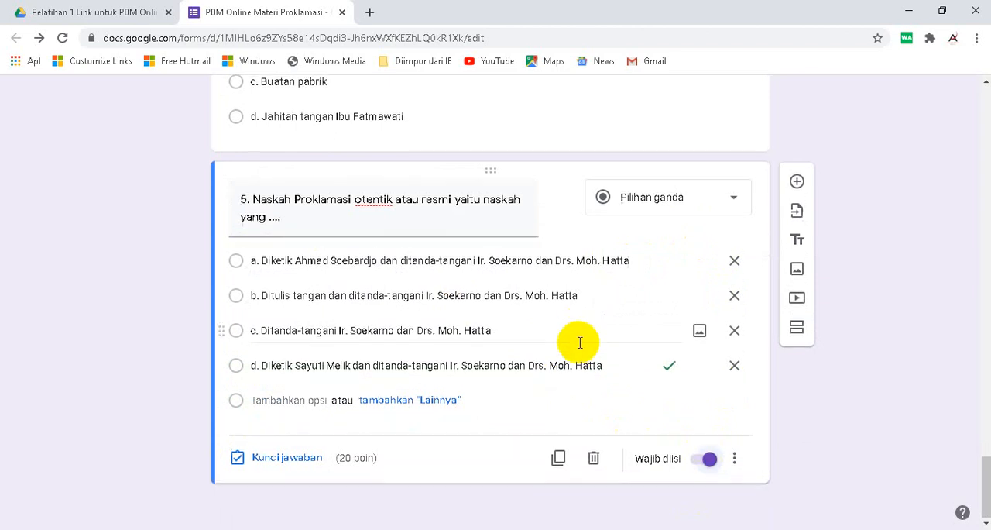
- Review the form's total points and look over the questions in the "Evaluasi PBM Online Proklamasi" section
{"action": "scroll", "coordinate": [580, 341], "scroll_direction": "up", "scroll_amount": 5}
{"action": "scroll", "coordinate": [580, 343], "scroll_direction": "up", "scroll_amount": 4}
{"action": "scroll", "coordinate": [583, 343], "scroll_direction": "down", "scroll_amount": 9}
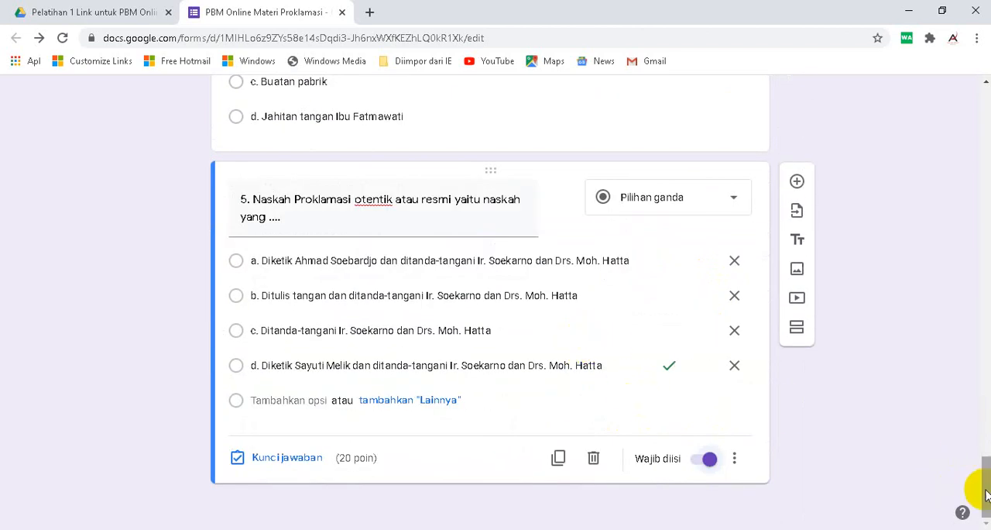
{"action": "left_click_drag", "start_coordinate": [983, 476], "coordinate": [984, 101]}
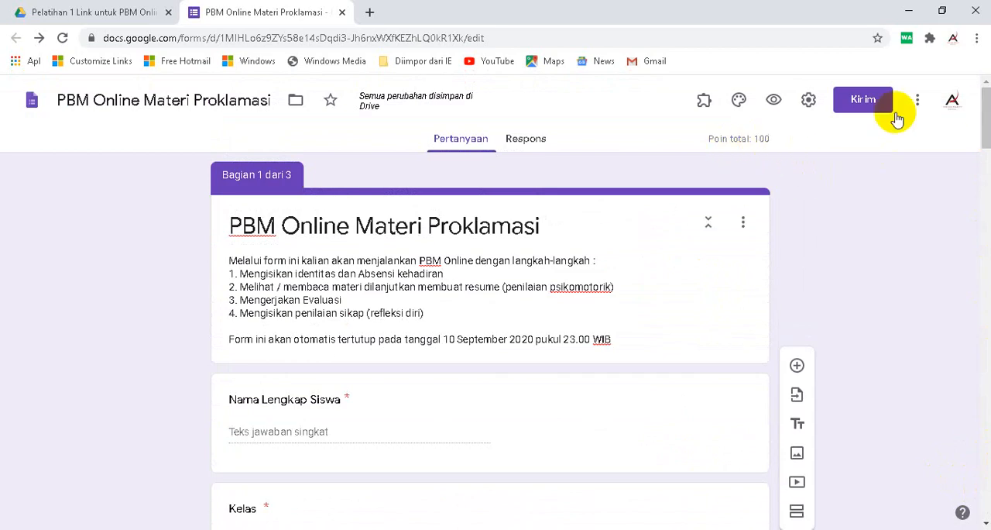
{"action": "left_click_drag", "start_coordinate": [987, 115], "coordinate": [986, 486]}
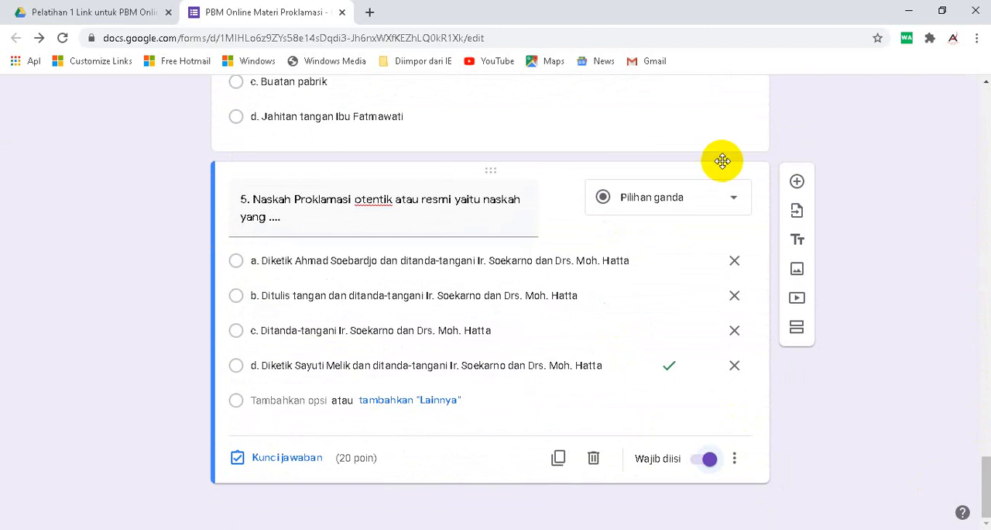
{"action": "scroll", "coordinate": [646, 309], "scroll_direction": "up", "scroll_amount": 15}
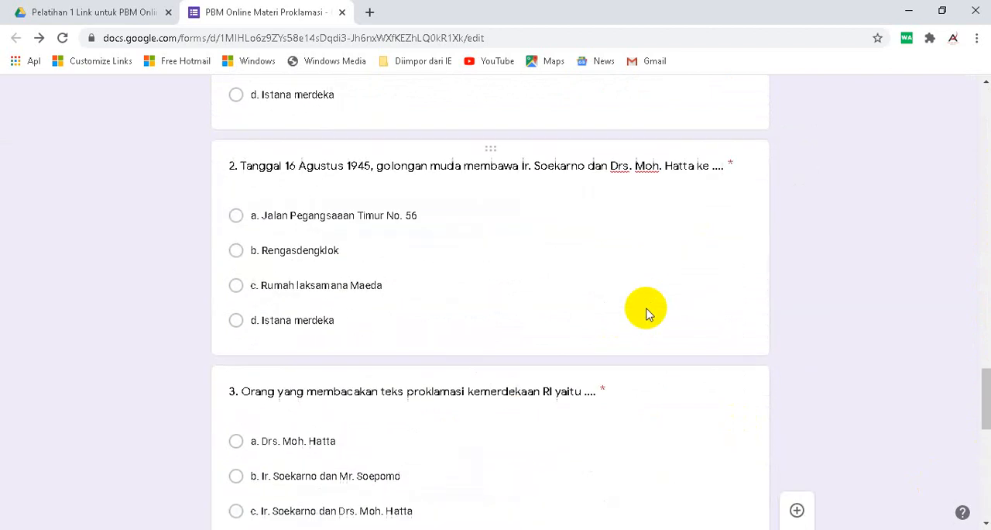
{"action": "scroll", "coordinate": [647, 308], "scroll_direction": "up", "scroll_amount": 6}
{"action": "scroll", "coordinate": [648, 309], "scroll_direction": "down", "scroll_amount": 4}
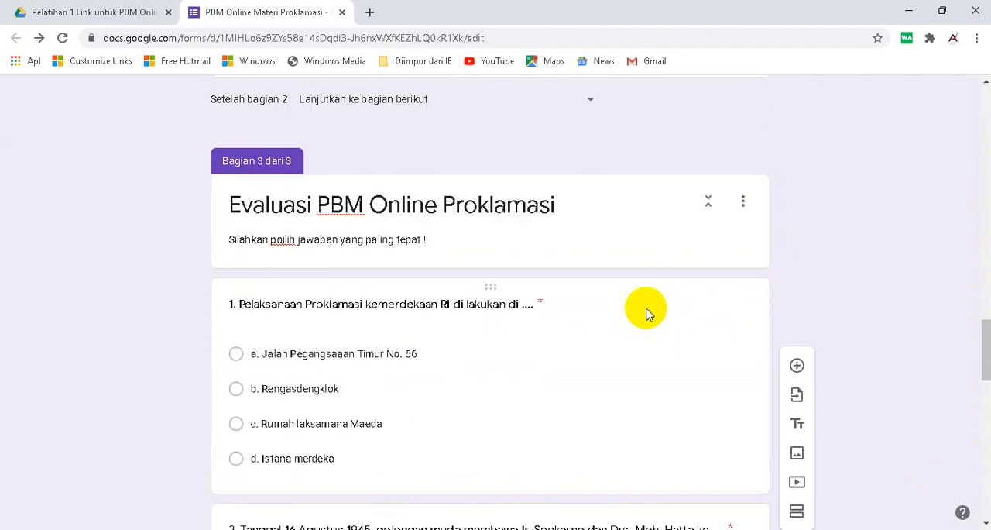
{"action": "scroll", "coordinate": [647, 313], "scroll_direction": "down", "scroll_amount": 2}
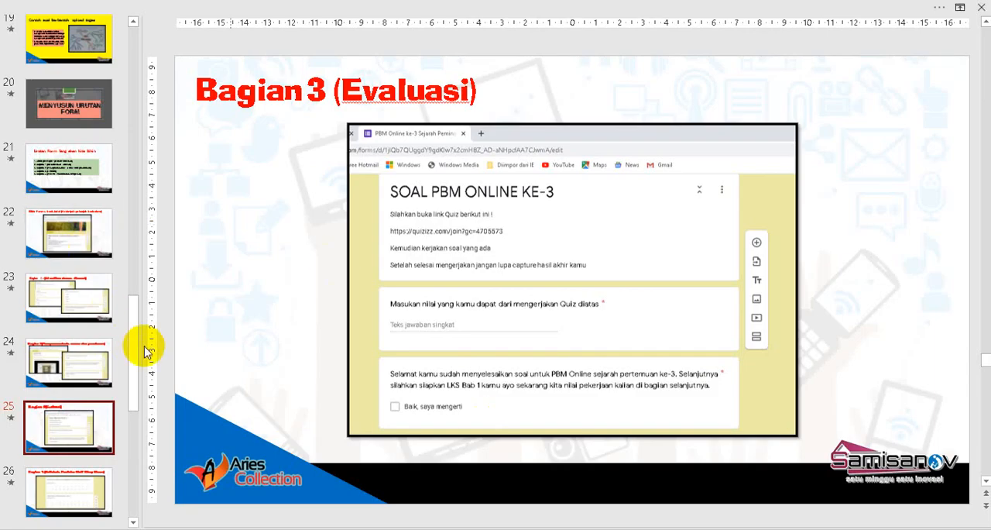
- Switch to the PowerPoint presentation and copy the Quizizz join link from slide 18, "Link Evaluasi dari Quizizz"
{"action": "left_click_drag", "start_coordinate": [144, 347], "coordinate": [145, 215]}
{"action": "scroll", "coordinate": [91, 325], "scroll_direction": "down", "scroll_amount": 3}
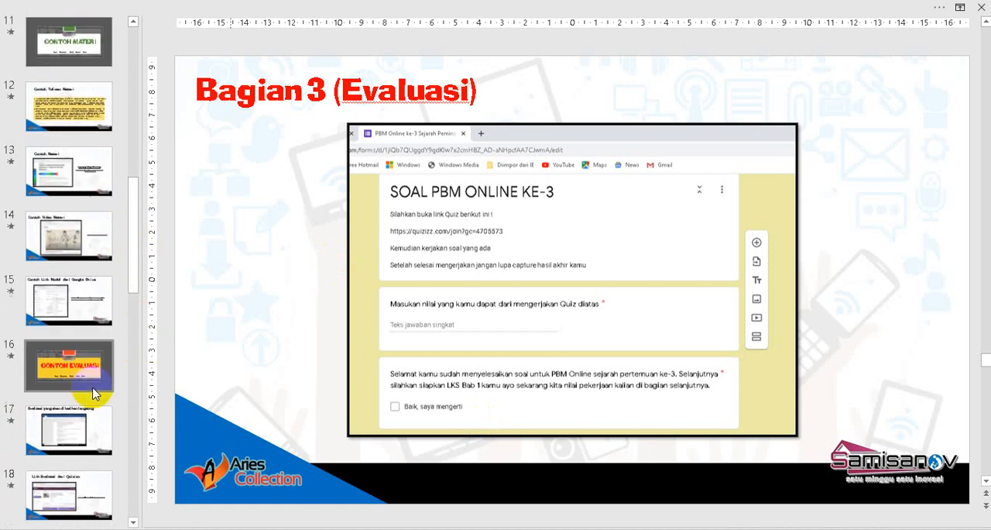
{"action": "left_click", "coordinate": [68, 381]}
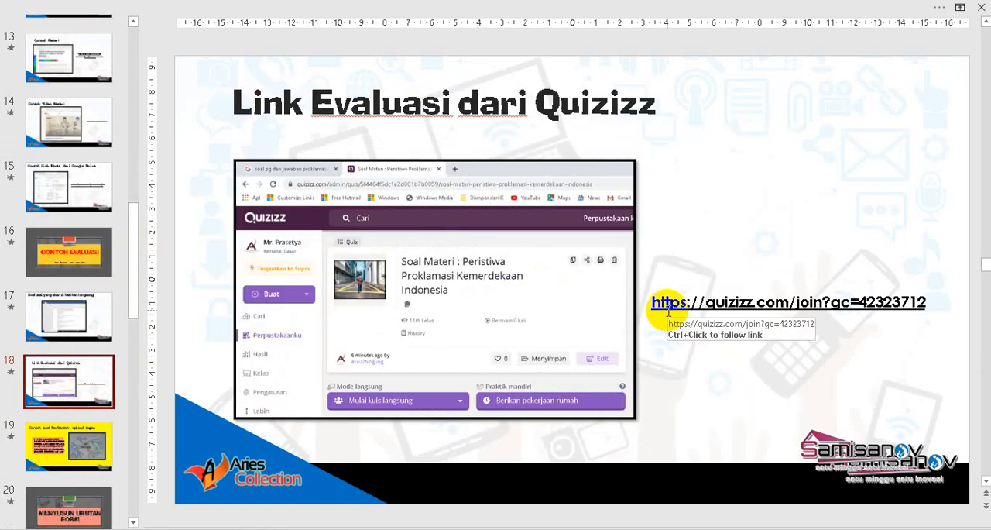
{"action": "left_click", "coordinate": [937, 306]}
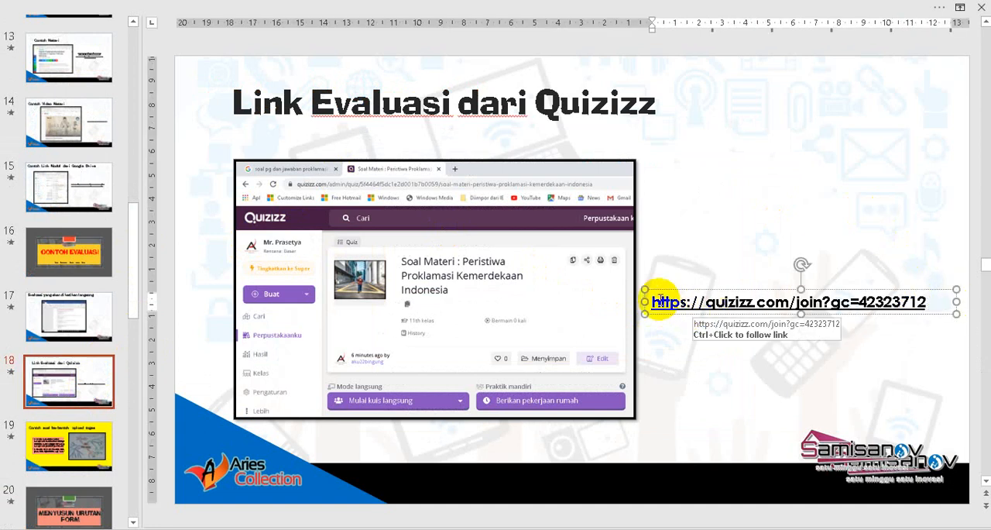
{"action": "left_click_drag", "start_coordinate": [654, 300], "coordinate": [939, 301]}
{"action": "right_click", "coordinate": [907, 304]}
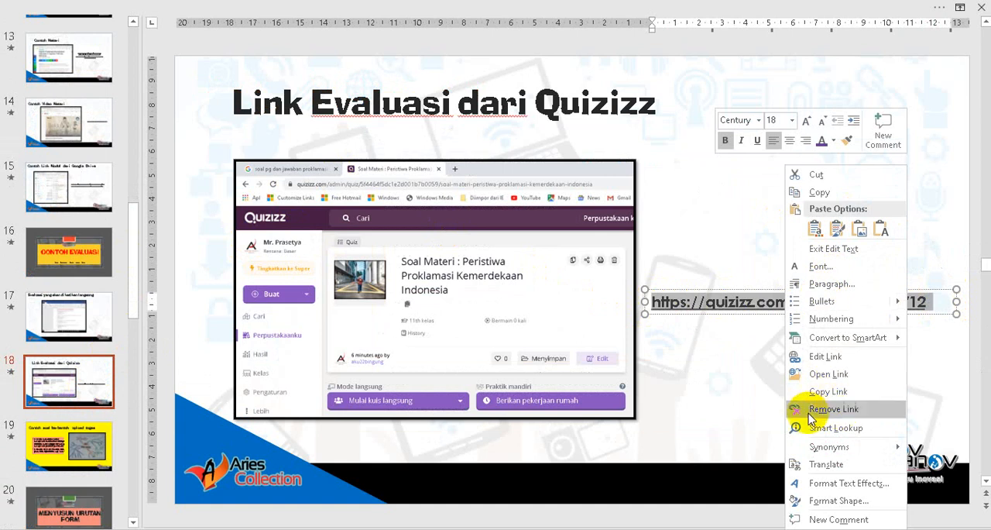
{"action": "key", "text": "Escape"}
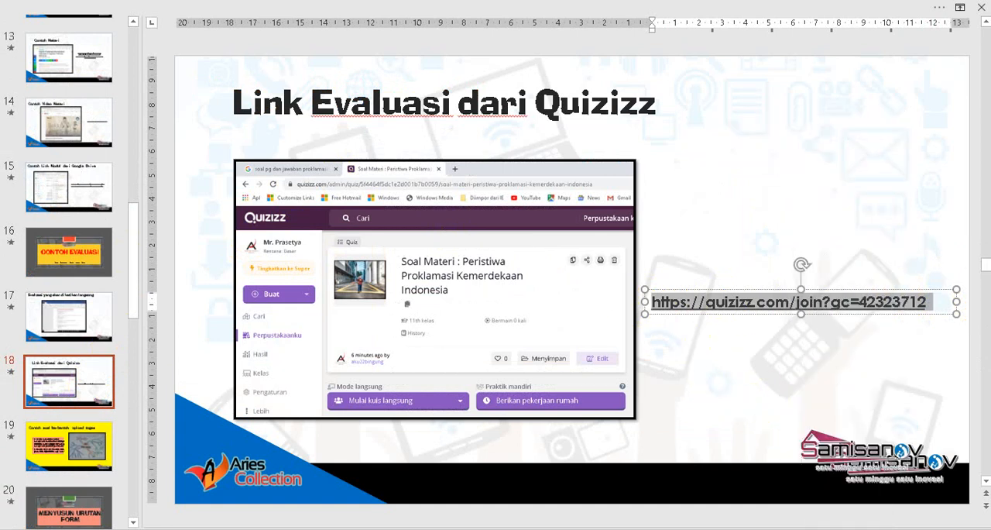
{"action": "right_click", "coordinate": [761, 307]}
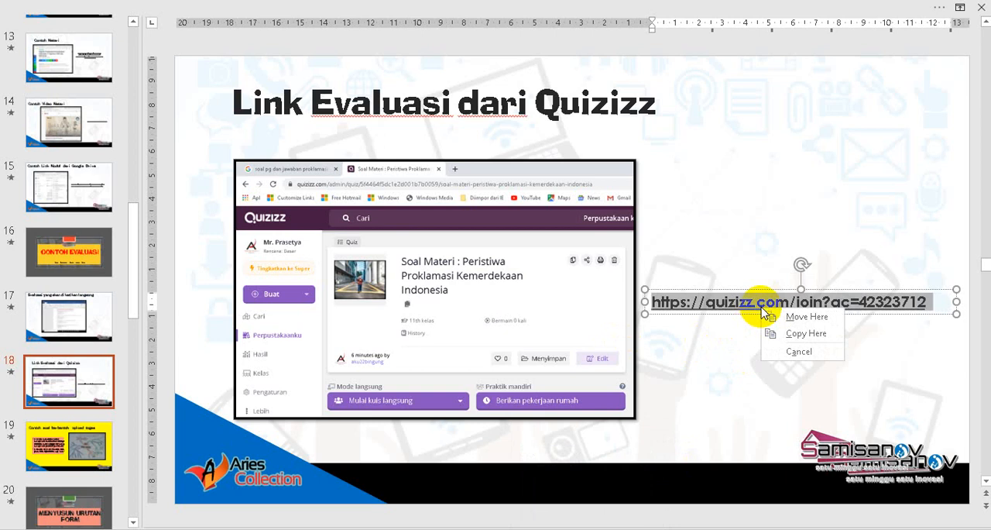
{"action": "right_click", "coordinate": [712, 309]}
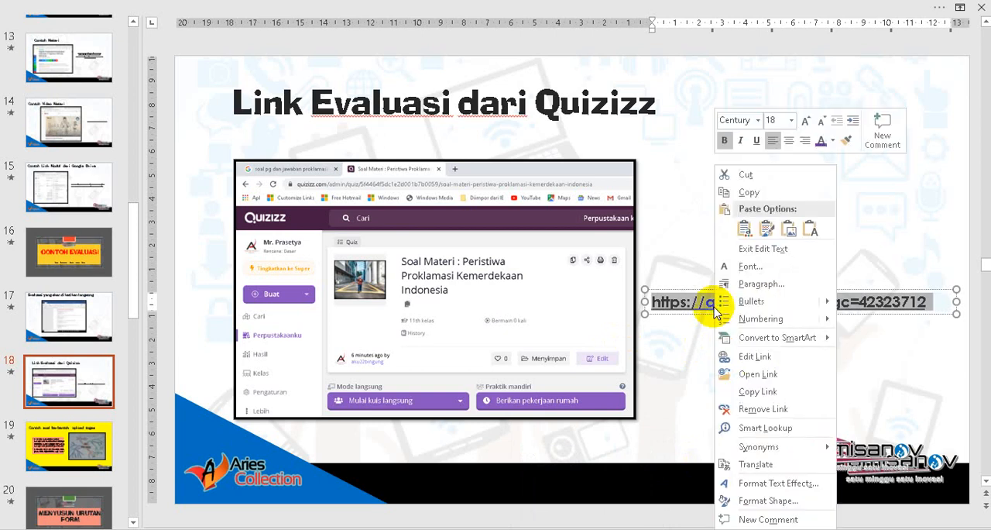
{"action": "left_click", "coordinate": [743, 193]}
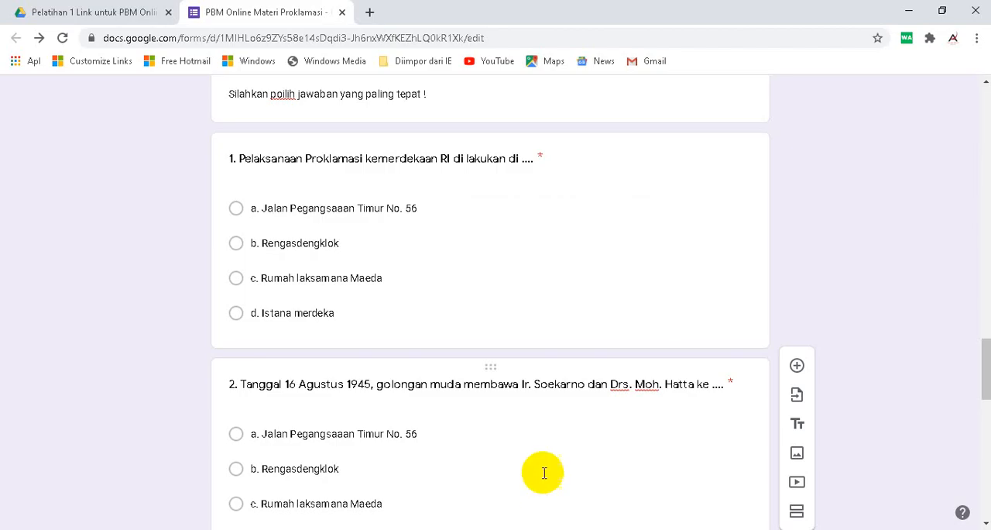
- Add a question below question 5 reading "Silahkan kerjakan Soal Quizizz berikut linknya", the copied link, and "kemudian tuliskan hasil / skor mu di bawah"
{"action": "scroll", "coordinate": [544, 472], "scroll_direction": "down", "scroll_amount": 10}
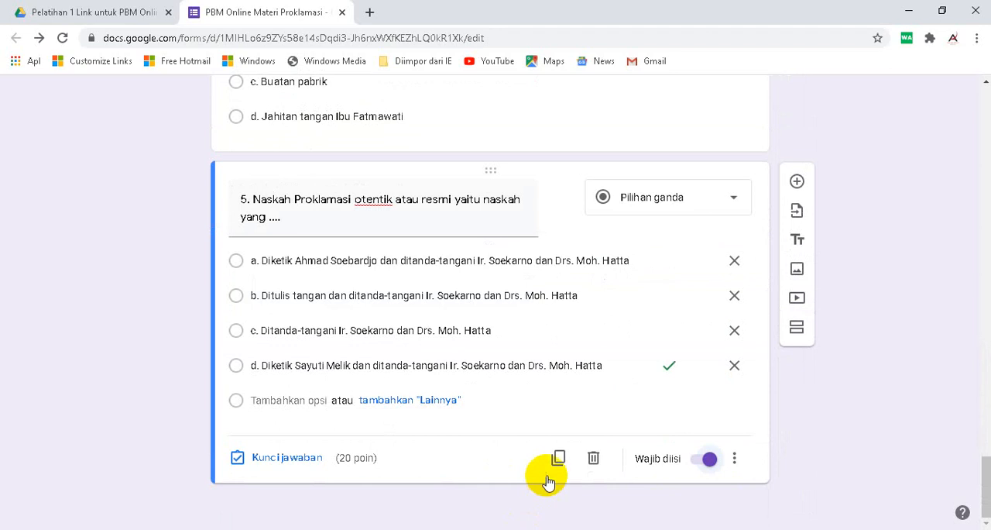
{"action": "left_click", "coordinate": [798, 181]}
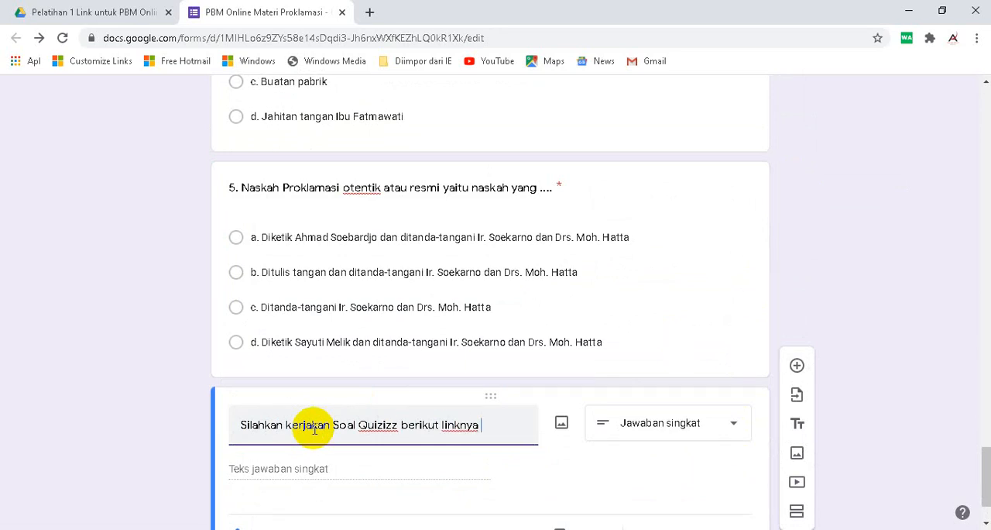
{"action": "key", "text": "ctrl+v"}
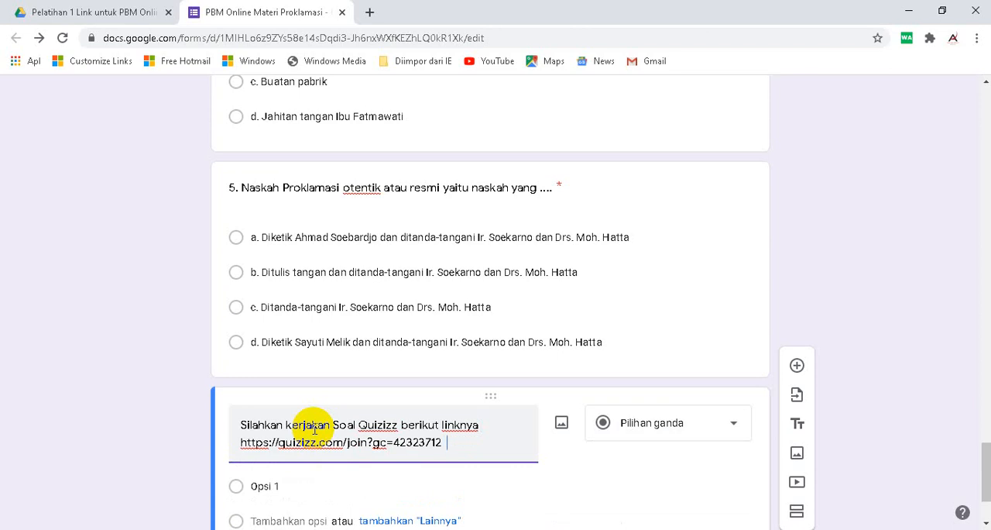
{"action": "type", "text": "kemudian tuliskan hasil / skor mu di bawah"}
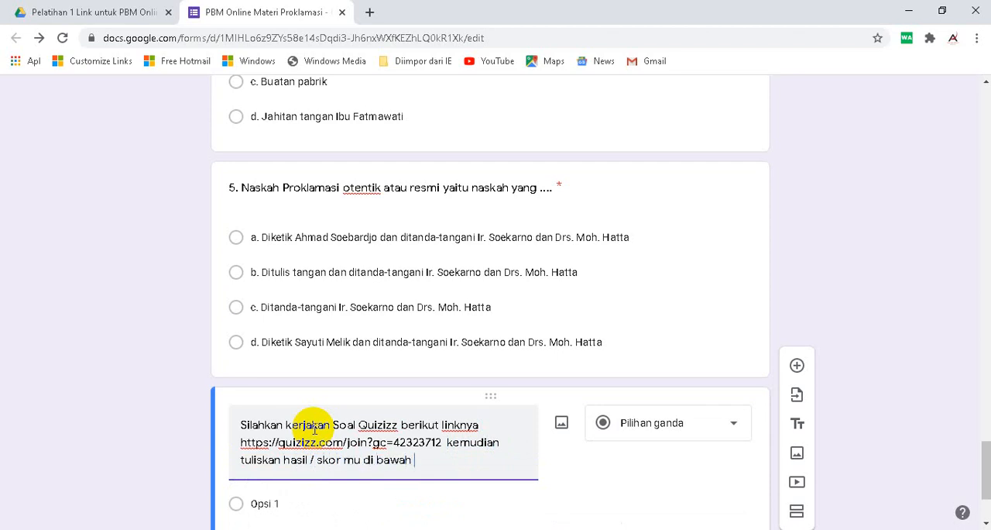
- Change the Quizizz score question to the "Jawaban singkat" type and make it required
{"action": "scroll", "coordinate": [659, 364], "scroll_direction": "down", "scroll_amount": 2}
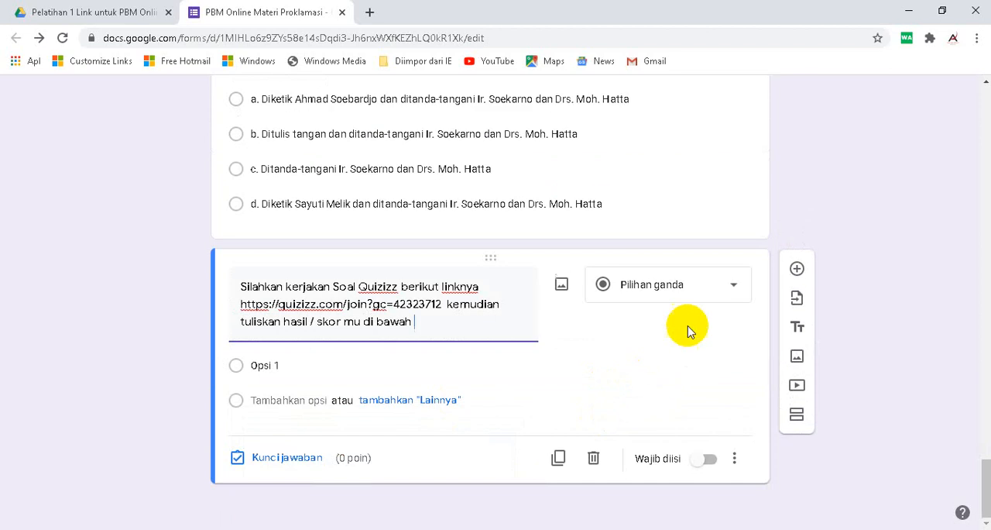
{"action": "left_click", "coordinate": [671, 288]}
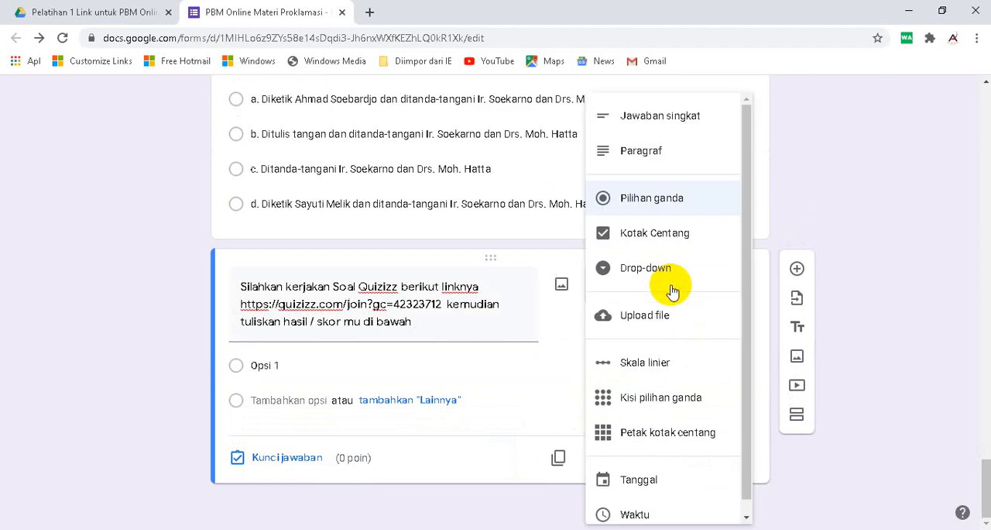
{"action": "left_click", "coordinate": [658, 116]}
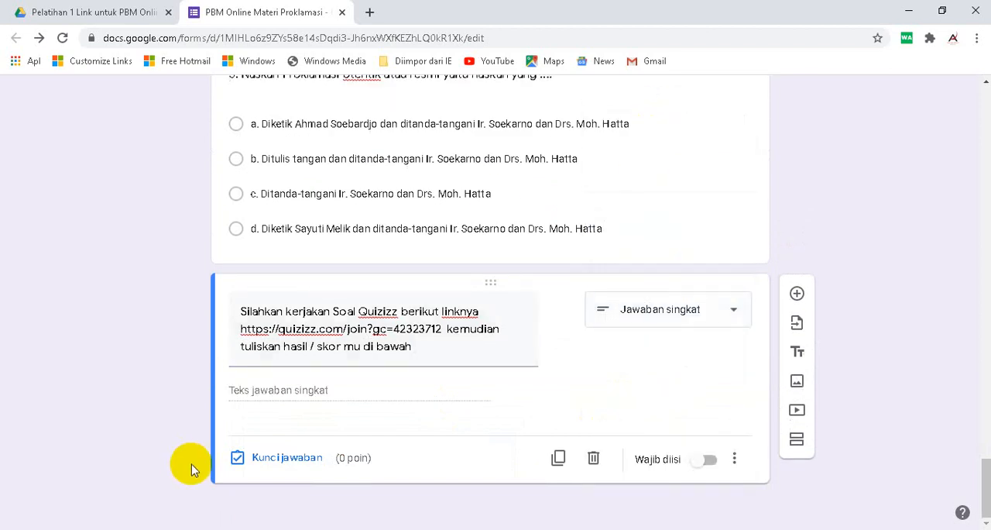
{"action": "left_click", "coordinate": [710, 462]}
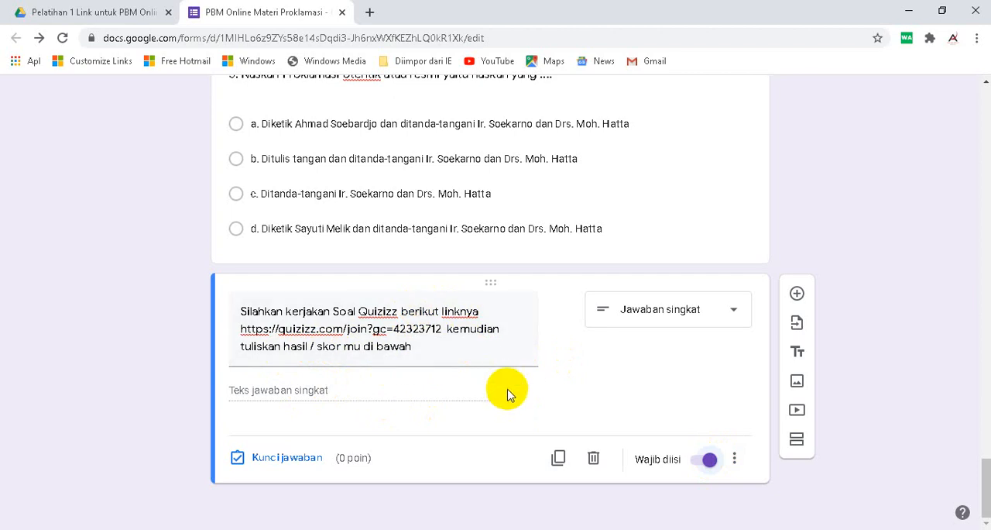
- Add a blank question, switch to the PowerPoint presentation and copy the mind map task text from slide 19, "Contoh soal berbentuk upload tugas"
{"action": "left_click", "coordinate": [797, 294]}
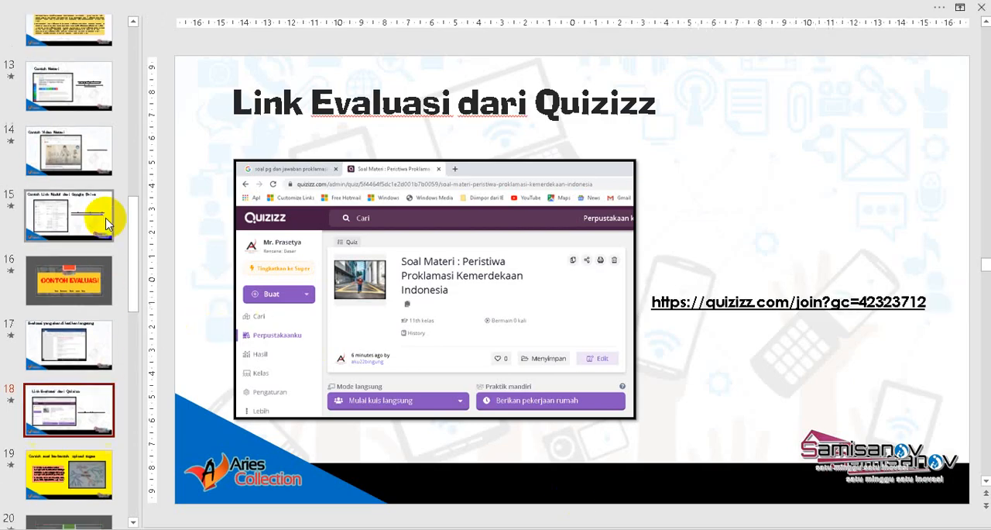
{"action": "scroll", "coordinate": [73, 316], "scroll_direction": "down", "scroll_amount": 3}
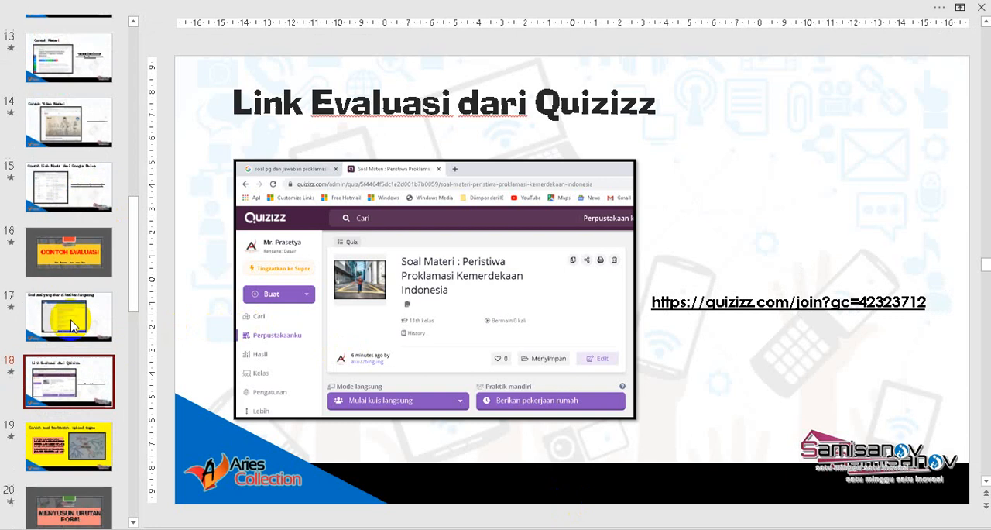
{"action": "left_click", "coordinate": [70, 337]}
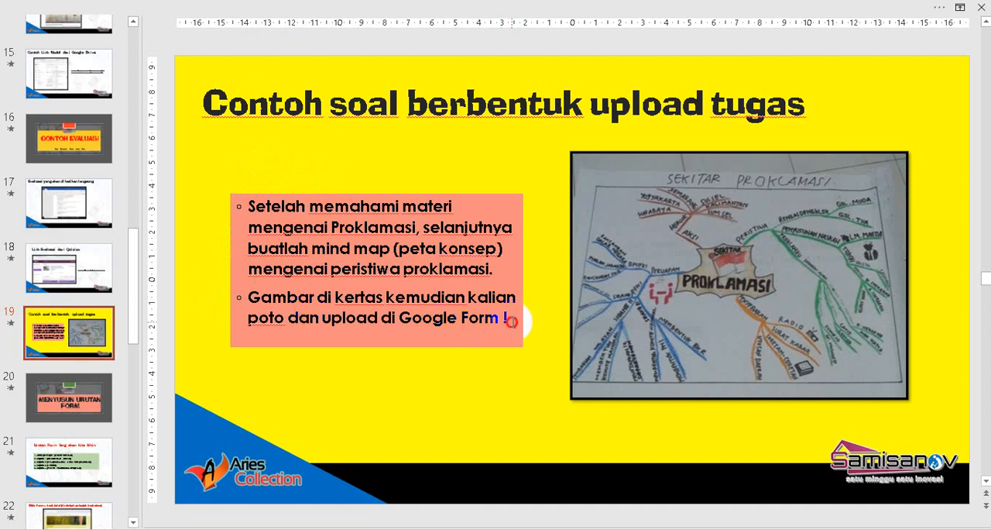
{"action": "left_click_drag", "start_coordinate": [511, 321], "coordinate": [212, 206]}
{"action": "right_click", "coordinate": [329, 225]}
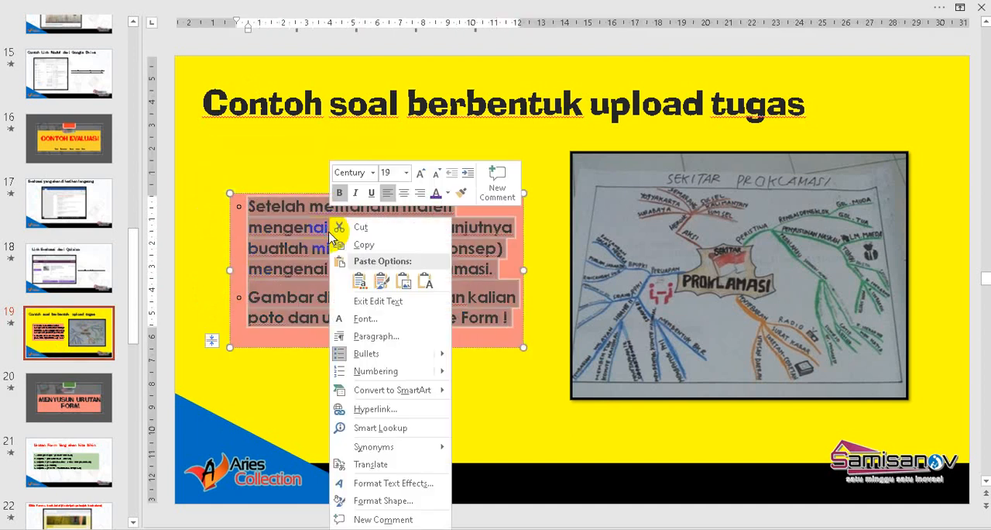
{"action": "left_click", "coordinate": [377, 245]}
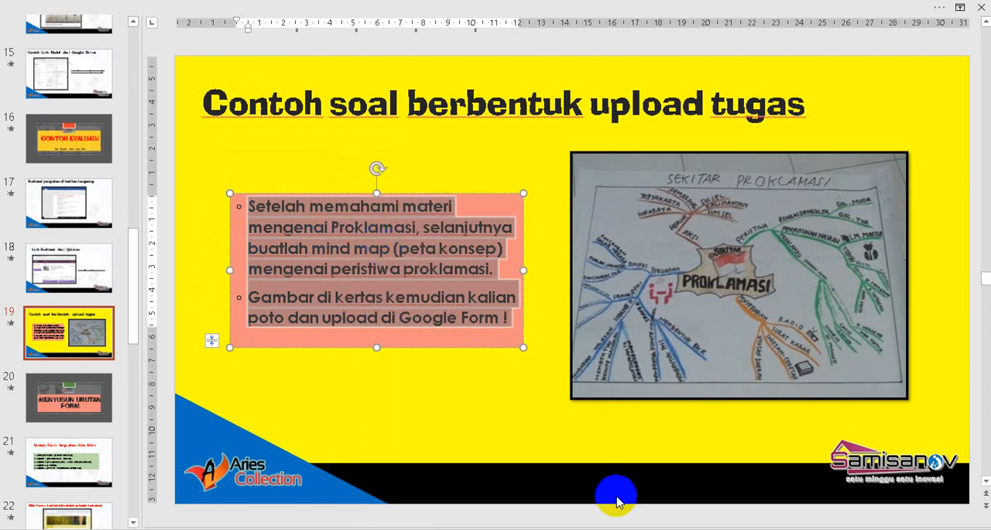
- Switch back to the Google Form and paste the copied mind map instructions as the new question's text
{"action": "left_click", "coordinate": [558, 529]}
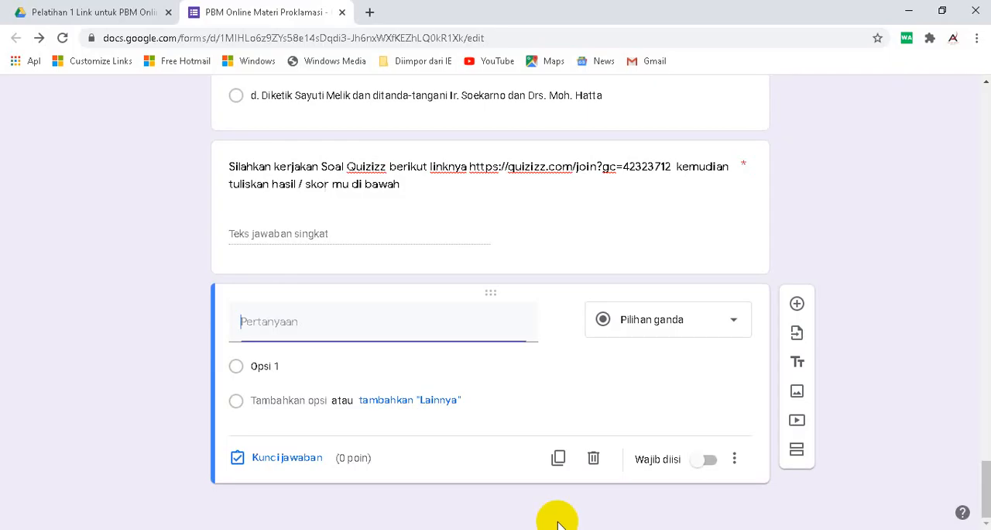
{"action": "right_click", "coordinate": [269, 333]}
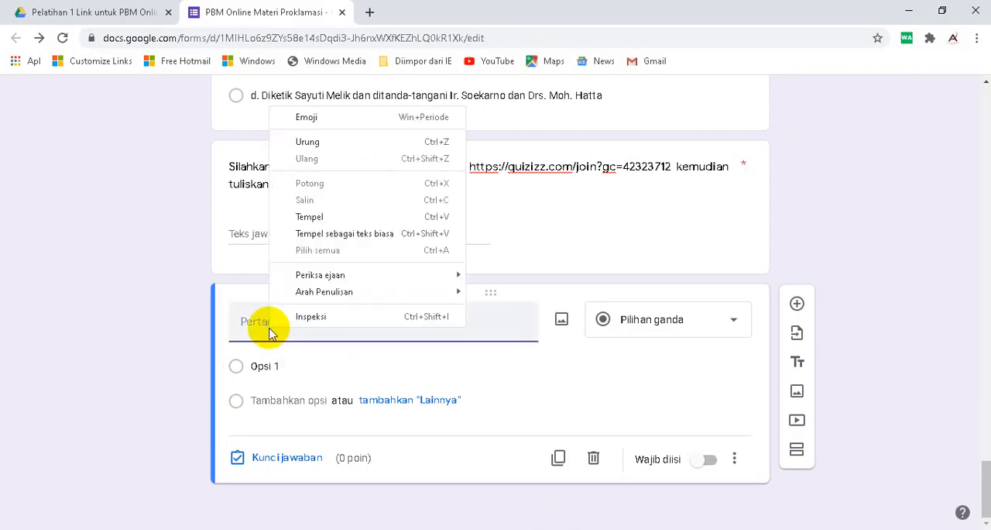
{"action": "left_click", "coordinate": [304, 216]}
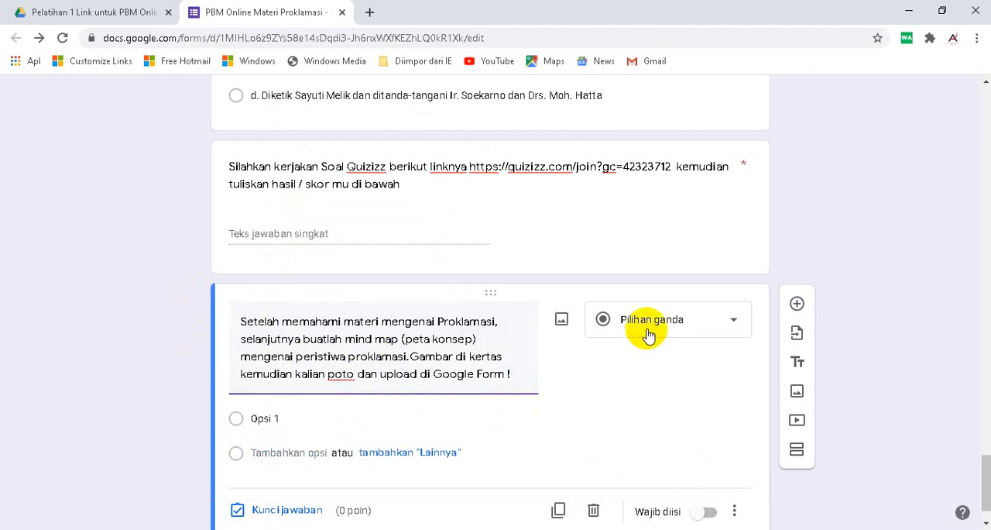
- Change the mind map question to "Upload file", allow respondents to upload files to Drive, and make it required
{"action": "left_click", "coordinate": [697, 322]}
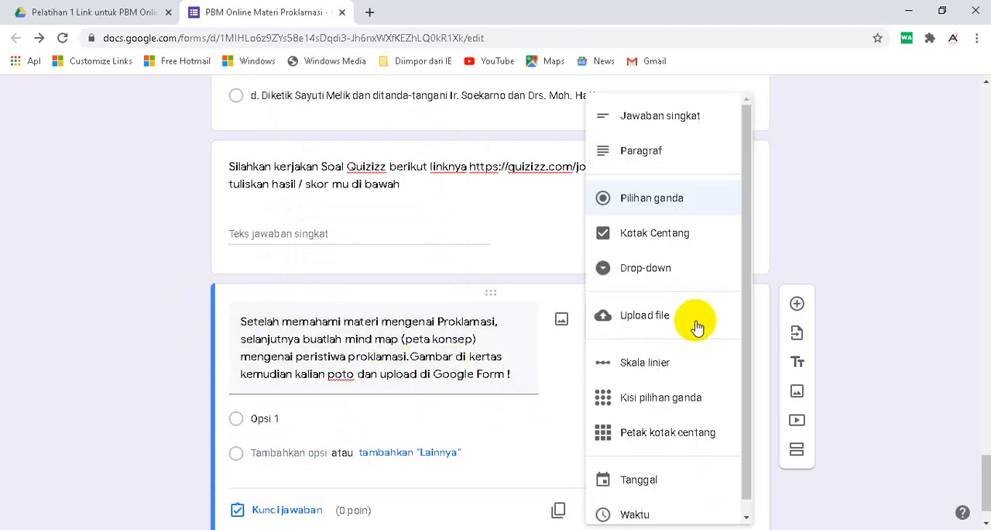
{"action": "left_click", "coordinate": [648, 329]}
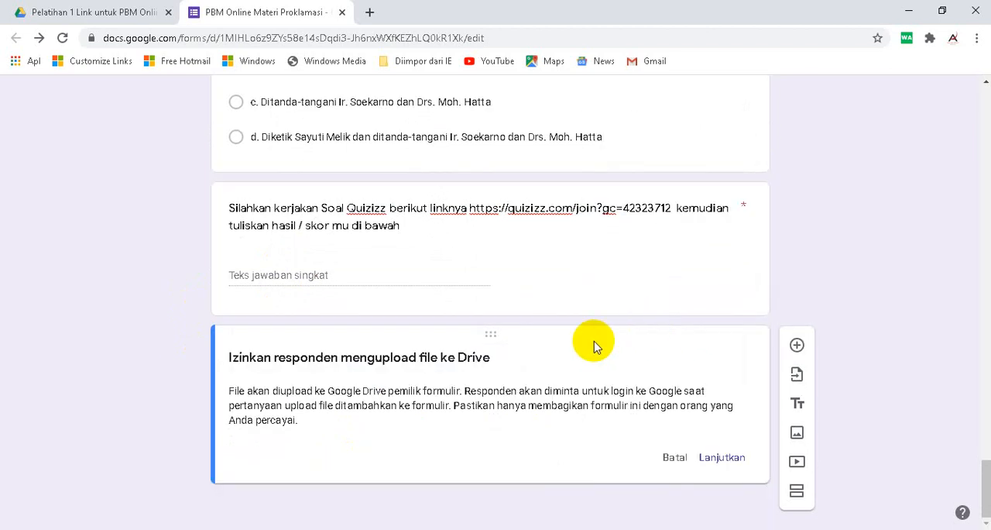
{"action": "left_click", "coordinate": [716, 456]}
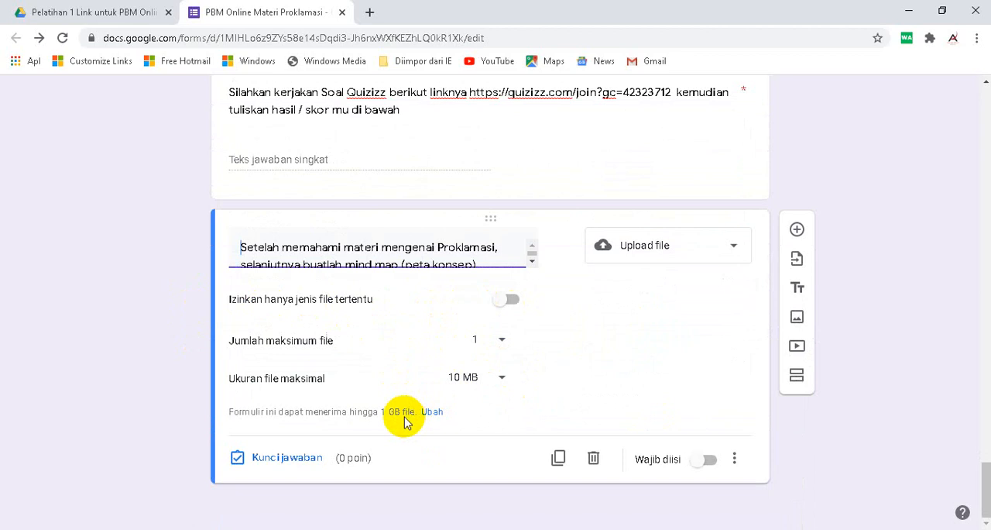
{"action": "left_click", "coordinate": [705, 459]}
- Look over the form from the video resume question through the evaluation questions to the mind map upload question
{"action": "scroll", "coordinate": [403, 294], "scroll_direction": "up", "scroll_amount": 2}
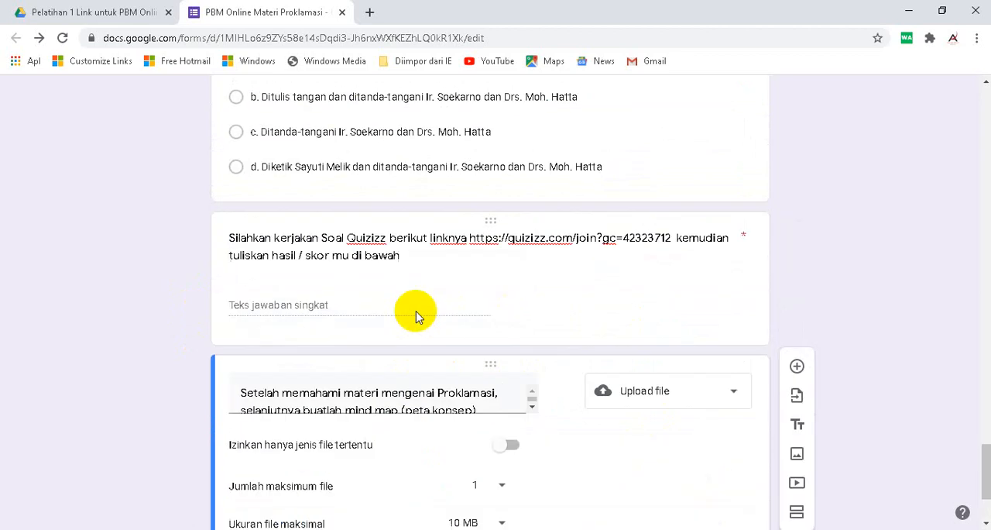
{"action": "scroll", "coordinate": [416, 314], "scroll_direction": "up", "scroll_amount": 7}
{"action": "scroll", "coordinate": [392, 268], "scroll_direction": "down", "scroll_amount": 4}
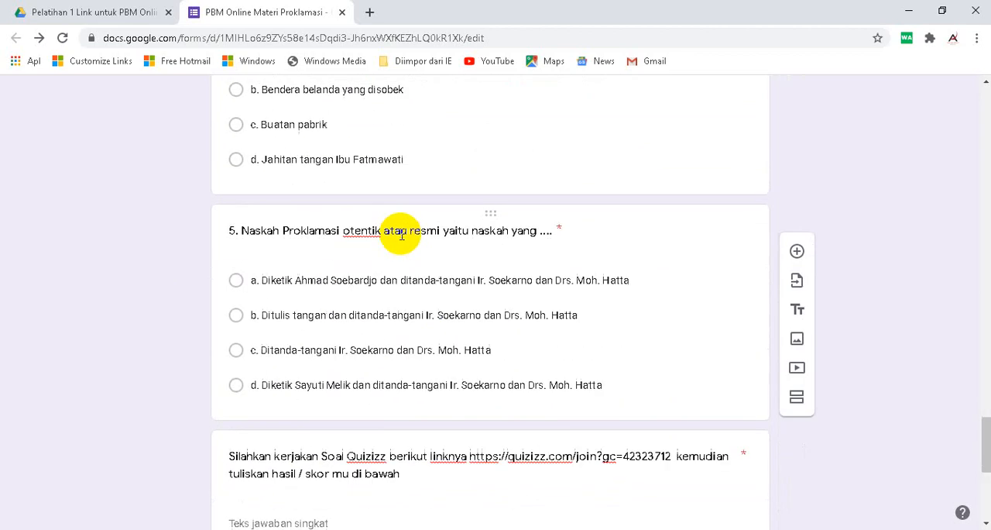
{"action": "scroll", "coordinate": [401, 235], "scroll_direction": "down", "scroll_amount": 4}
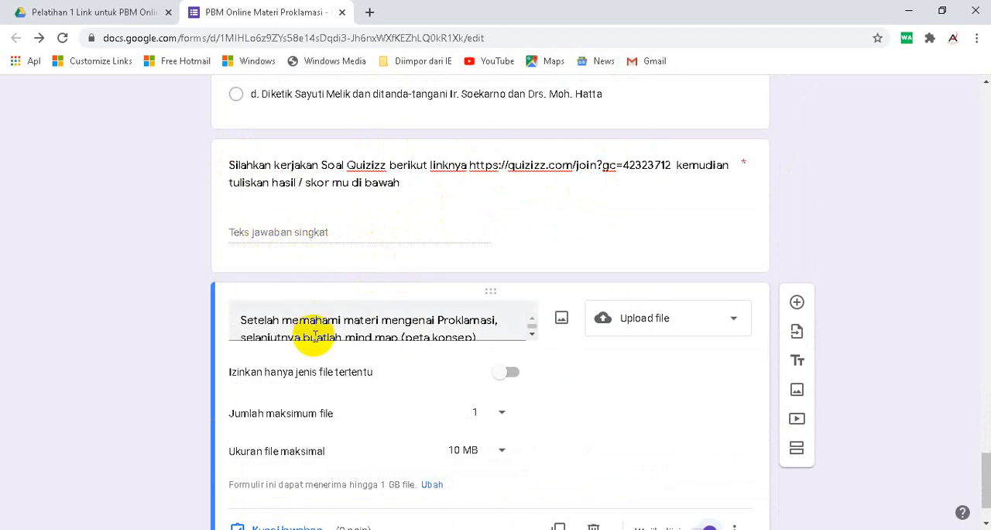
{"action": "scroll", "coordinate": [314, 337], "scroll_direction": "down", "scroll_amount": 3}
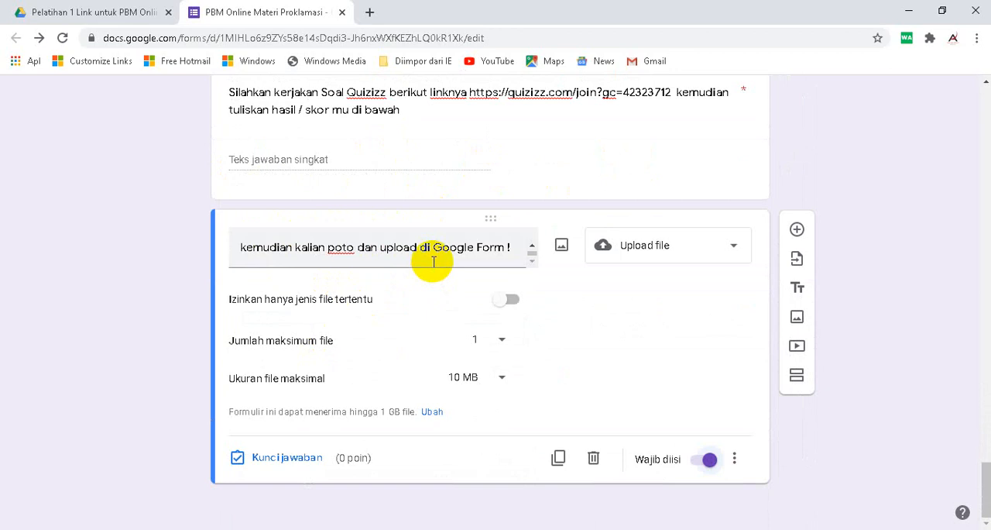
{"action": "scroll", "coordinate": [435, 345], "scroll_direction": "up", "scroll_amount": 2}
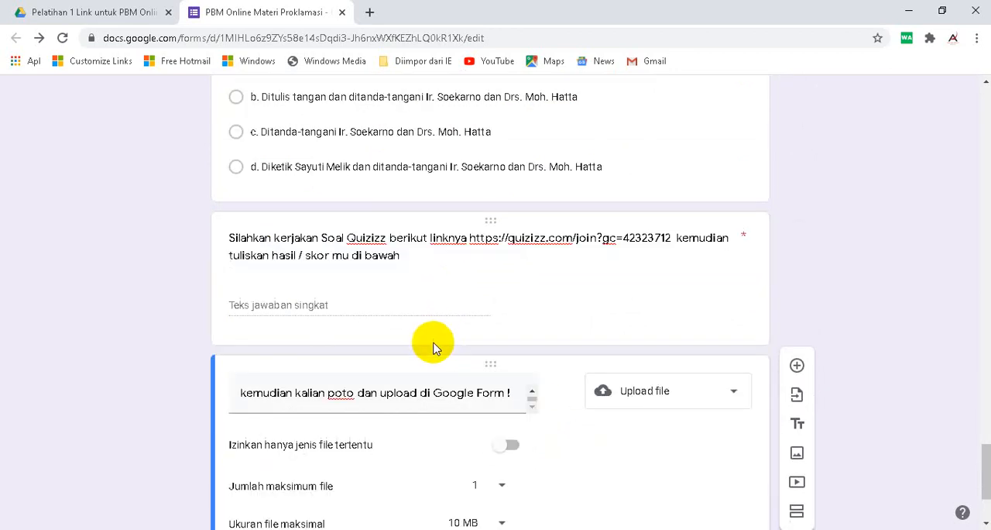
{"action": "scroll", "coordinate": [434, 348], "scroll_direction": "up", "scroll_amount": 5}
{"action": "scroll", "coordinate": [434, 343], "scroll_direction": "up", "scroll_amount": 4}
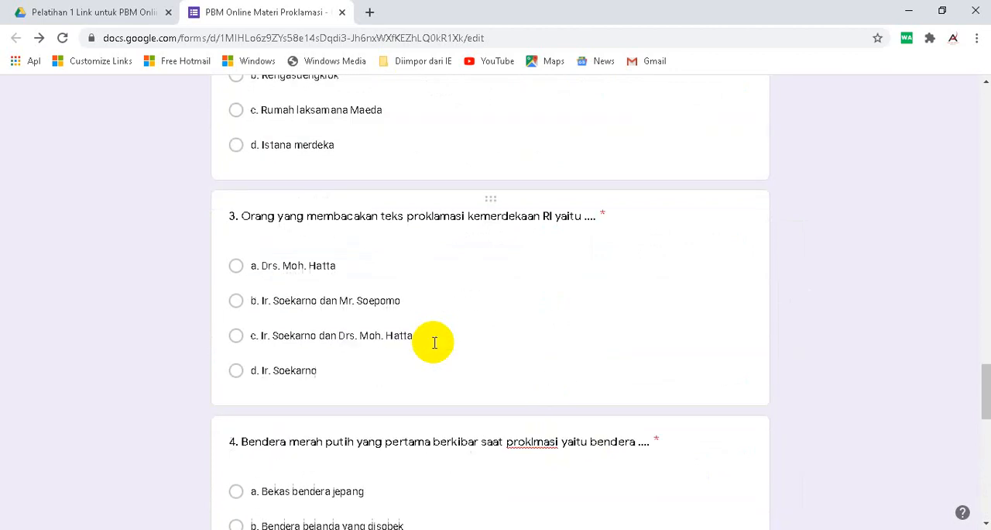
{"action": "scroll", "coordinate": [435, 343], "scroll_direction": "up", "scroll_amount": 15}
{"action": "scroll", "coordinate": [433, 348], "scroll_direction": "down", "scroll_amount": 2}
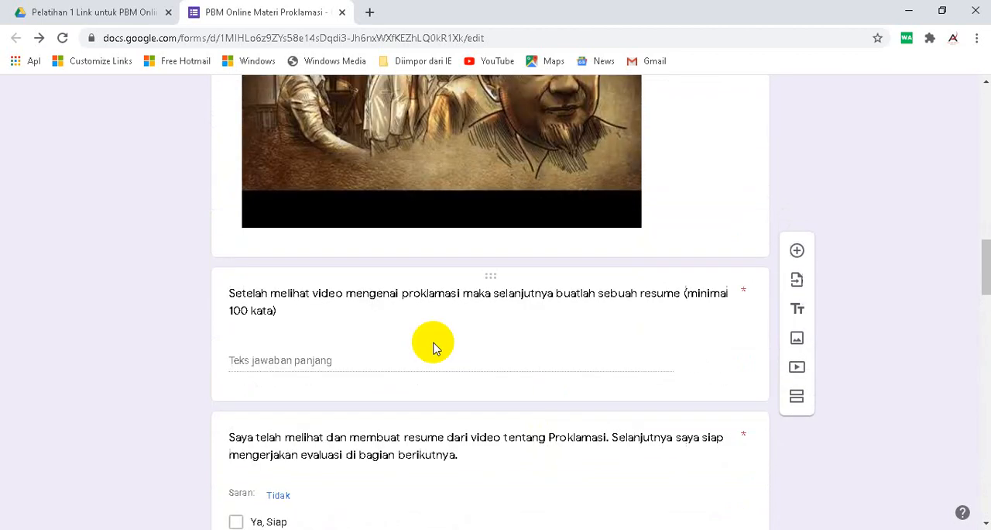
{"action": "scroll", "coordinate": [434, 348], "scroll_direction": "down", "scroll_amount": 2}
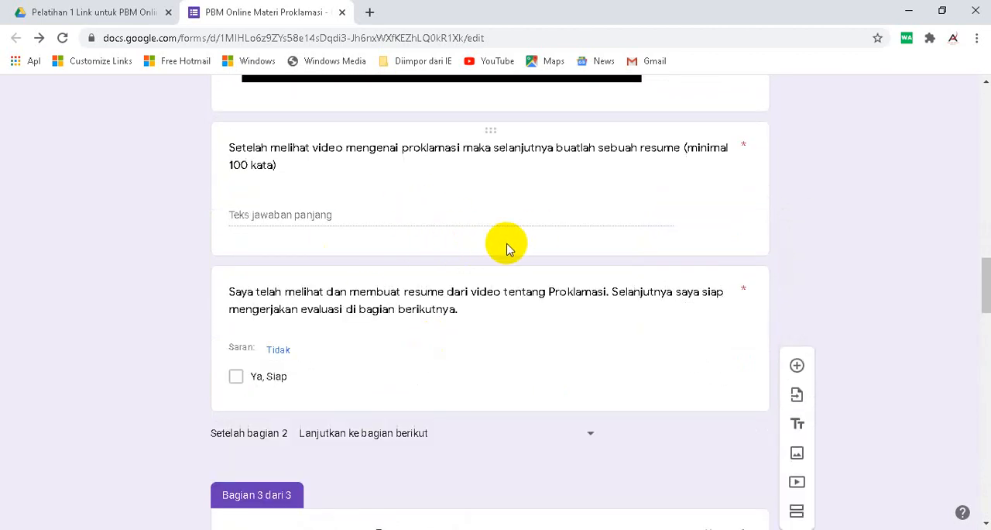
{"action": "scroll", "coordinate": [445, 296], "scroll_direction": "down", "scroll_amount": 10}
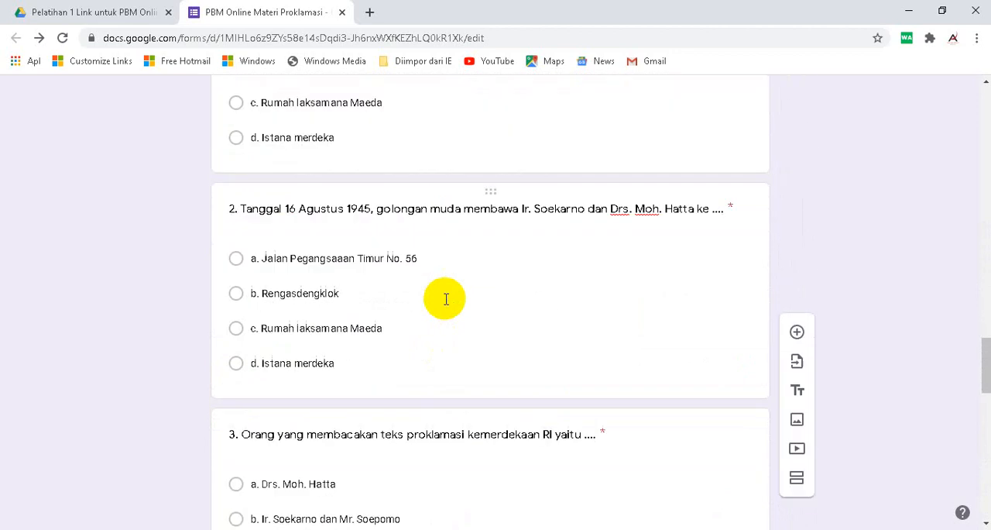
{"action": "scroll", "coordinate": [400, 323], "scroll_direction": "down", "scroll_amount": 11}
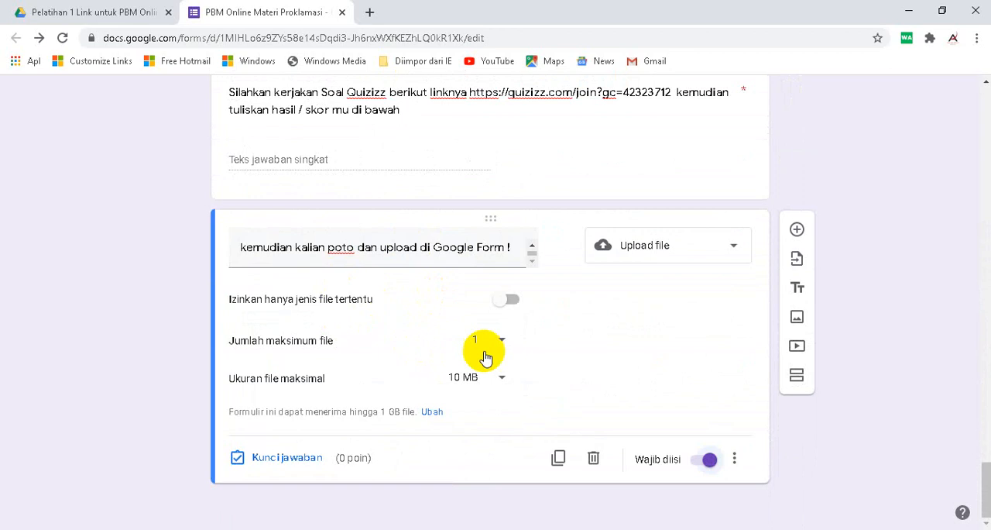
- Add a question below the upload question reading "saya telah selesai mengerjakan soal evaluasi dan selanjutnya siap menuju ke penilaian sikap / refleksi diri"
{"action": "left_click", "coordinate": [797, 230]}
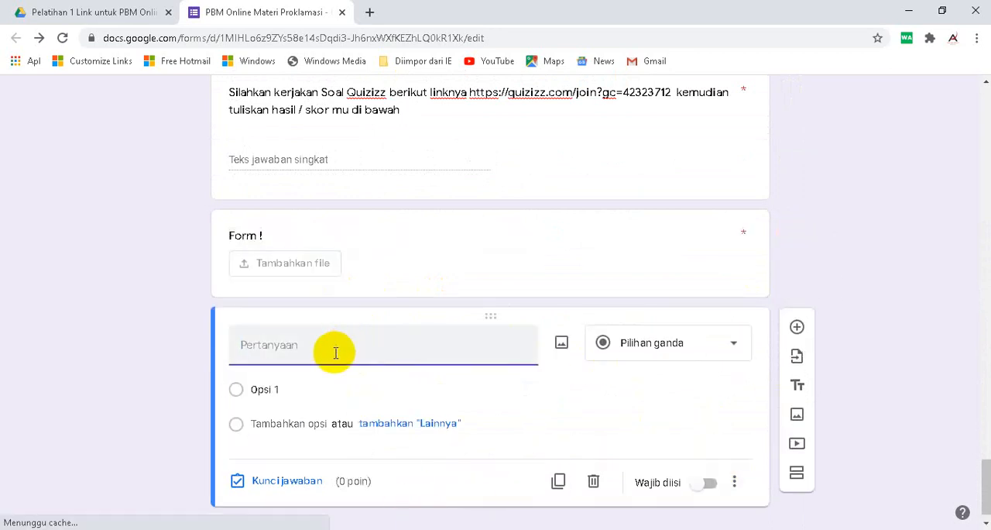
{"action": "type", "text": "saya te"}
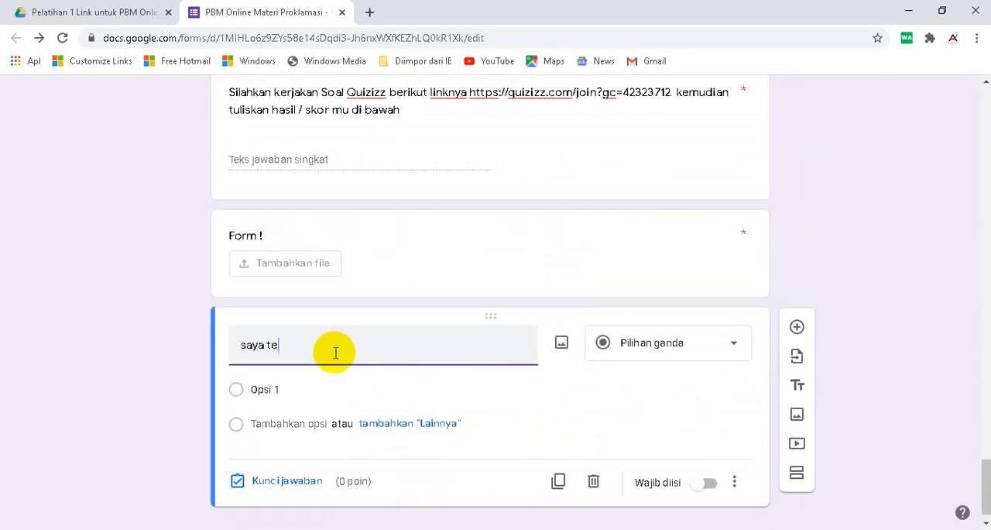
{"action": "type", "text": "lah selesai menger"}
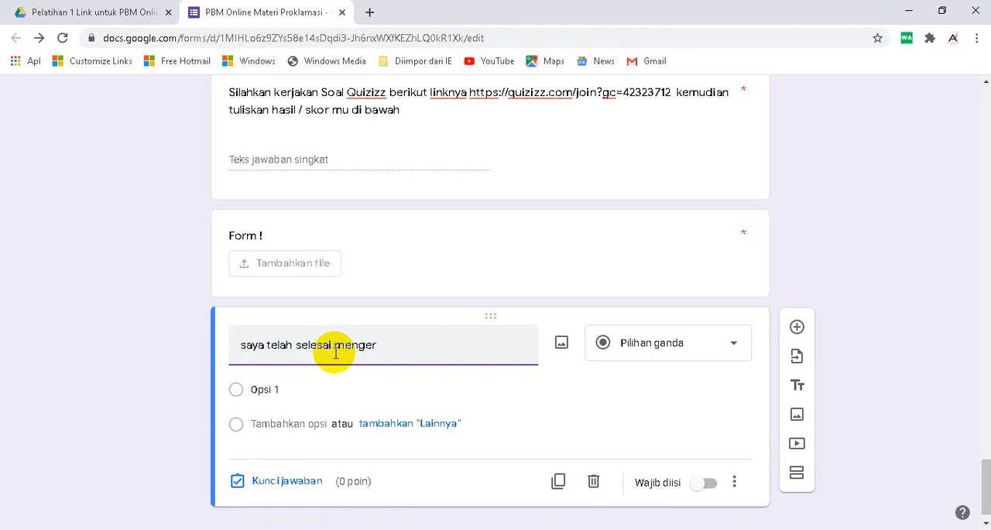
{"action": "type", "text": "jakan soal evaluasi dan"}
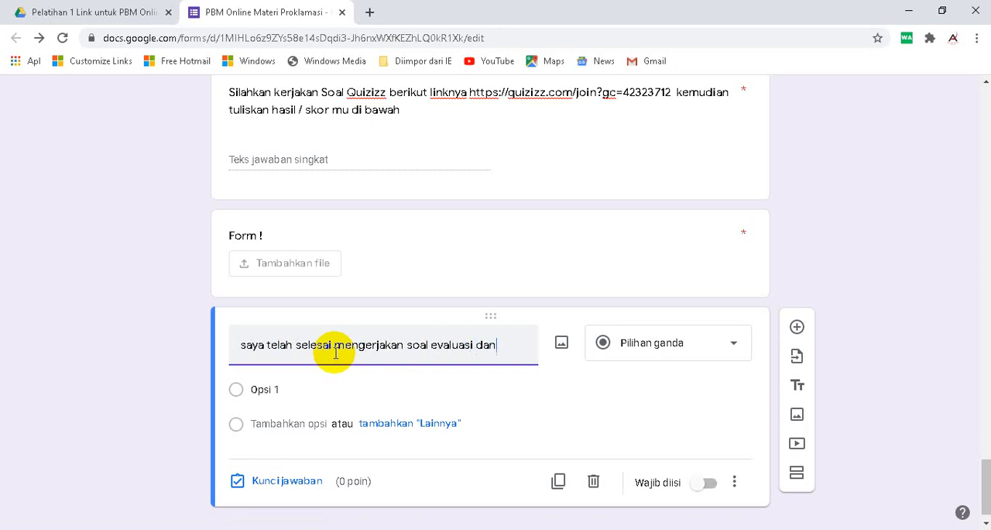
{"action": "type", "text": " selanjutnya siap menuj"}
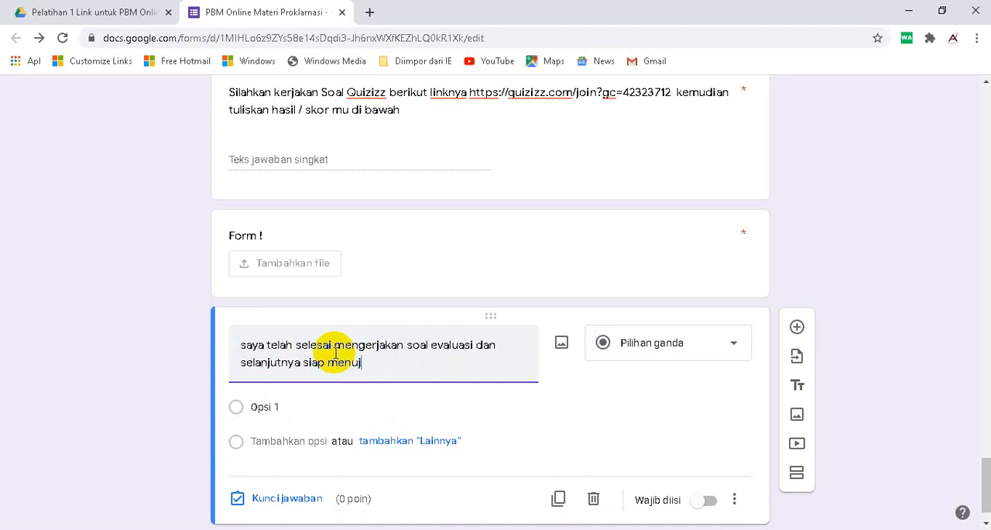
{"action": "type", "text": "u ke penilaian sika"}
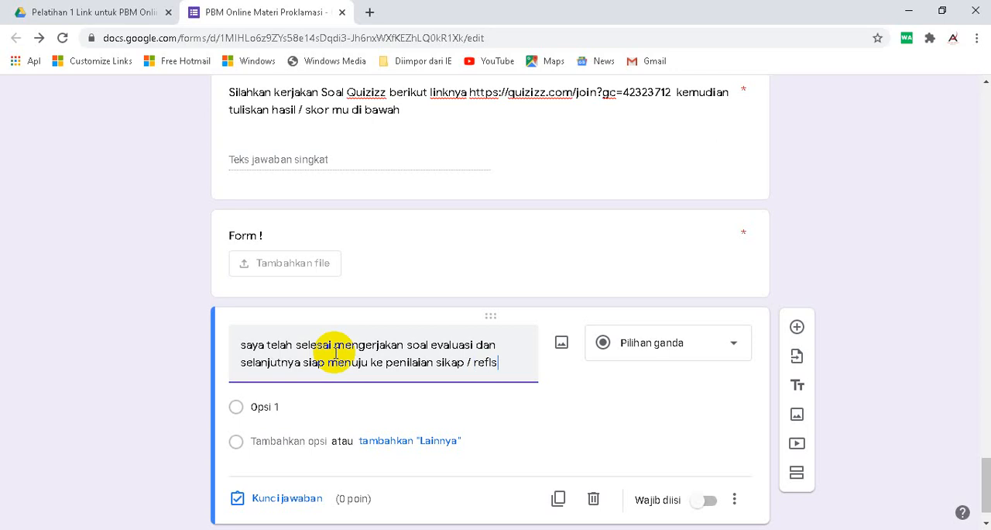
{"action": "type", "text": "p / refleksi diri"}
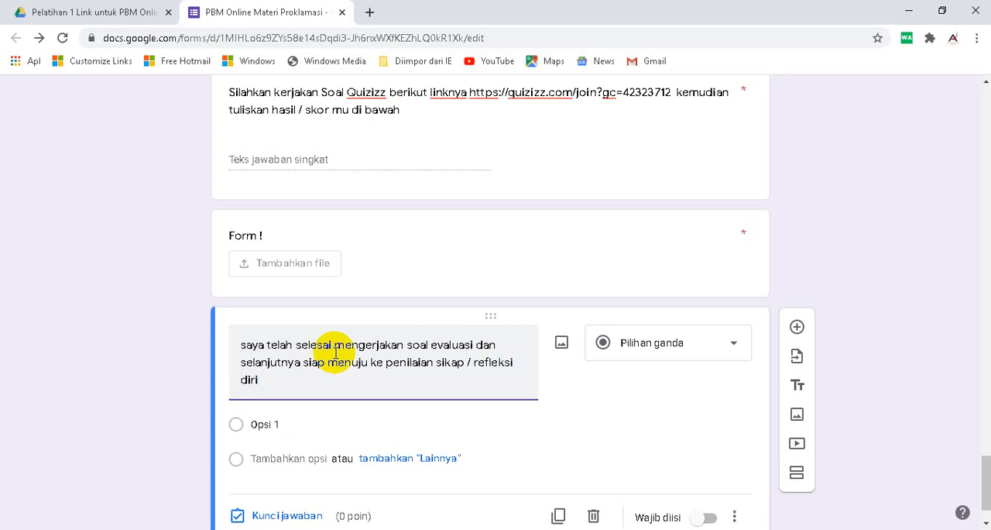
- Change the new confirmation question to "Kotak Centang" with the single option "Ya, siap" and make it required
{"action": "left_click", "coordinate": [667, 343]}
{"action": "left_click", "coordinate": [659, 234]}
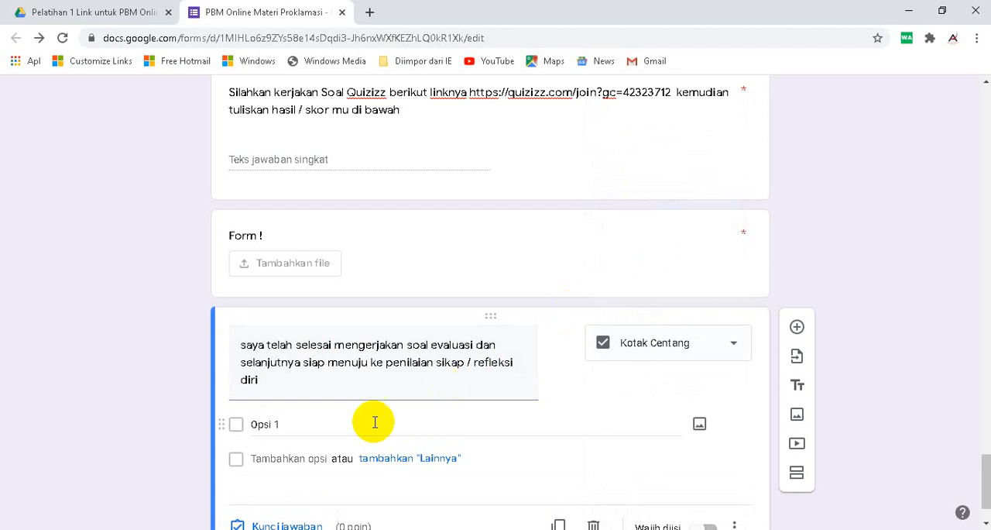
{"action": "left_click", "coordinate": [339, 423]}
{"action": "type", "text": "Y"}
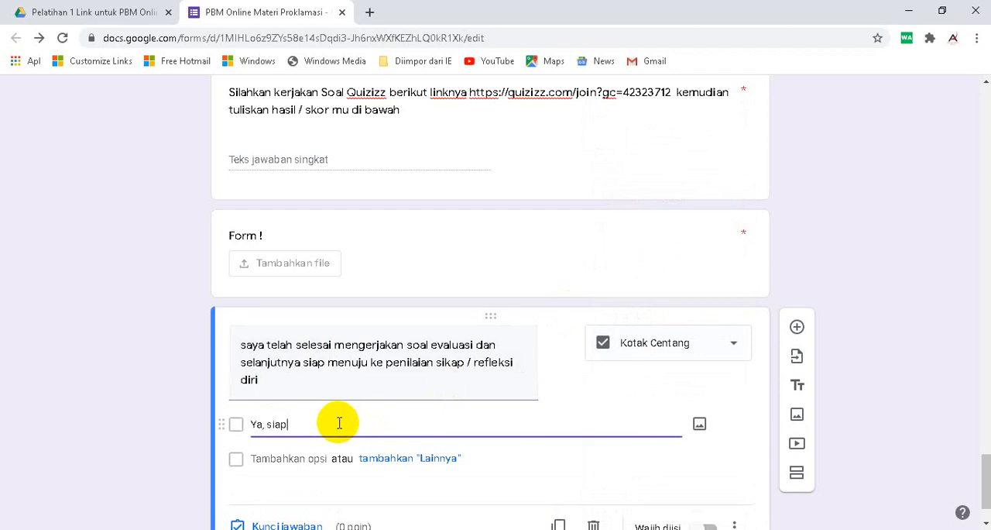
{"action": "type", "text": "a, siap"}
{"action": "scroll", "coordinate": [542, 364], "scroll_direction": "down", "scroll_amount": 1}
{"action": "left_click", "coordinate": [700, 464]}
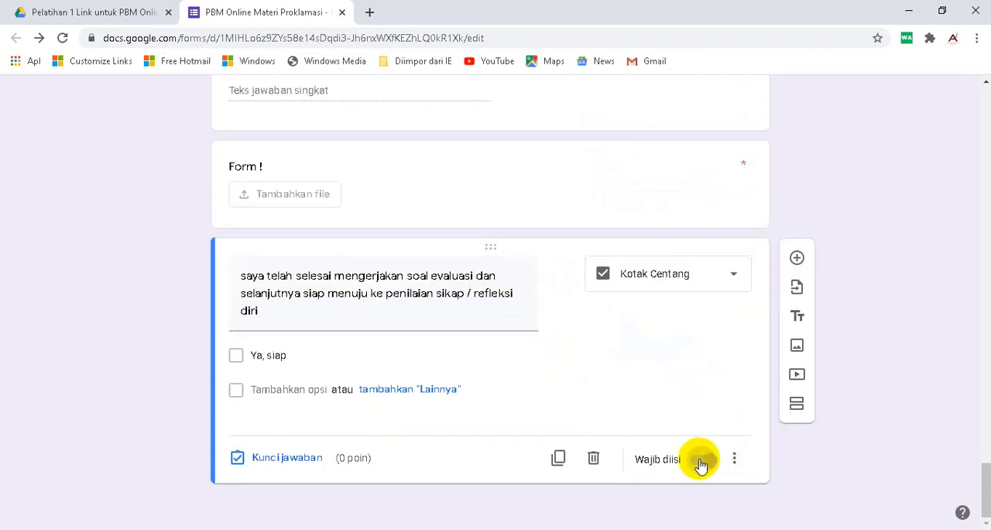
- Add a fourth section after the readiness question and title it "Penilaian Sikap / Refleksi Diri"
{"action": "left_click", "coordinate": [797, 404]}
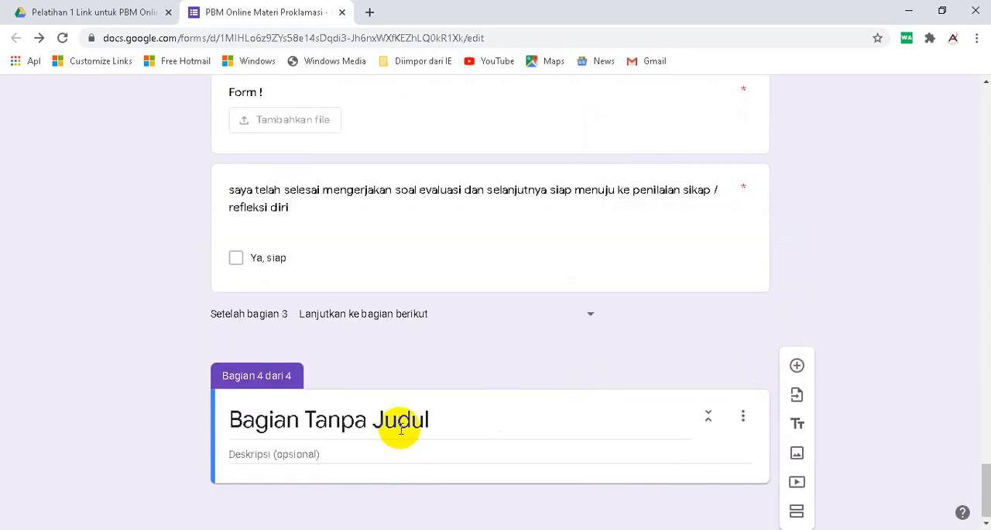
{"action": "left_click", "coordinate": [401, 430]}
{"action": "type", "text": "P"}
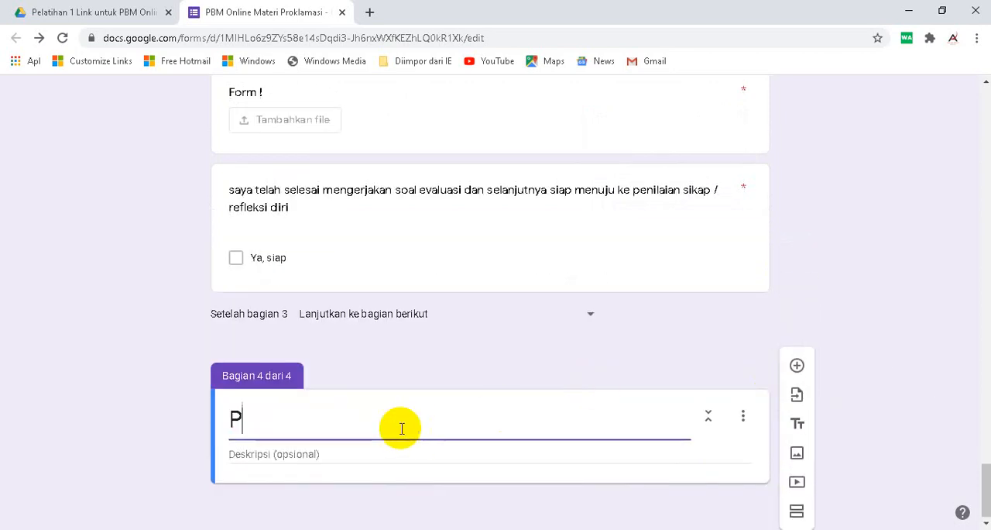
{"action": "type", "text": "enilaian Si"}
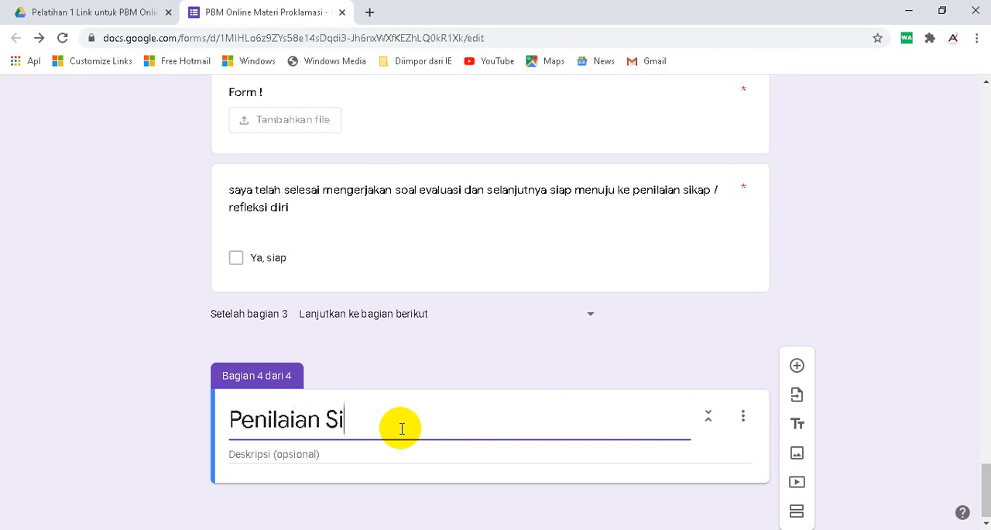
{"action": "type", "text": "kap / Reflsi"}
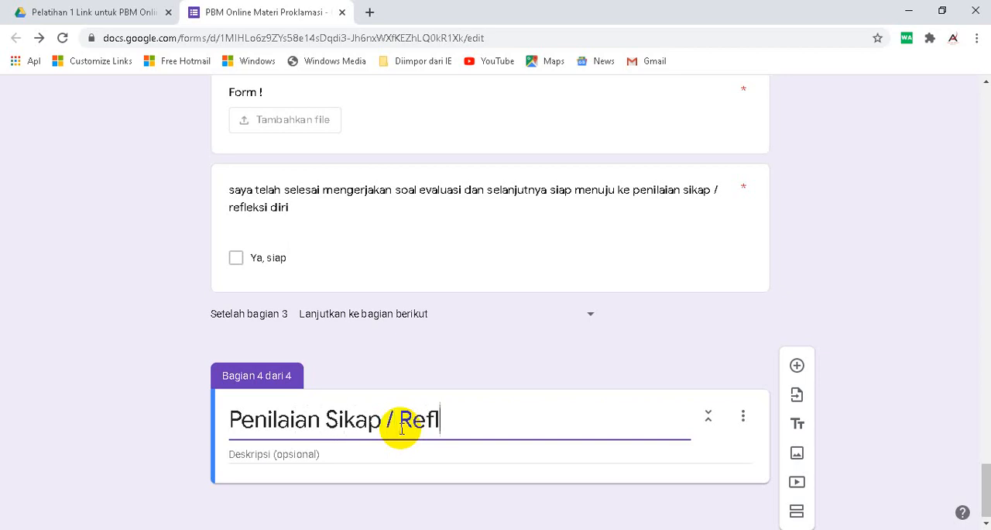
{"action": "key", "text": "BackSpace"}
{"action": "key", "text": "BackSpace"}
{"action": "type", "text": "eksi Diri"}
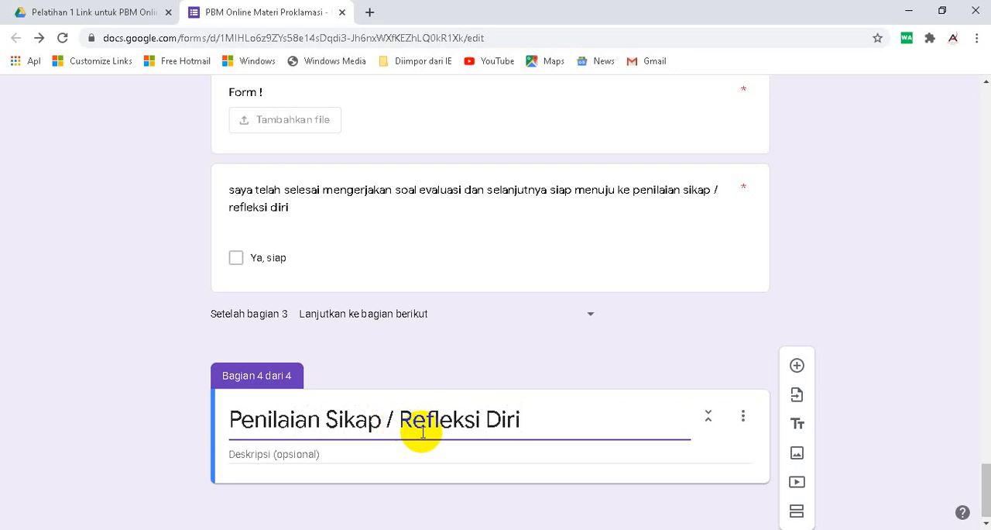
- Give the new section the description "isikan sesuai dengan kondisimu secara jujur"
{"action": "left_click", "coordinate": [358, 457]}
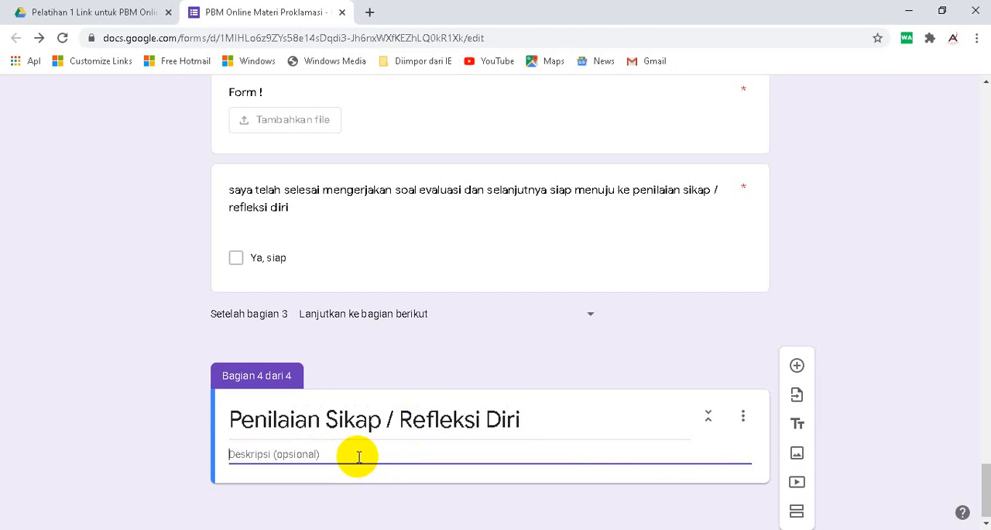
{"action": "type", "text": "pi"}
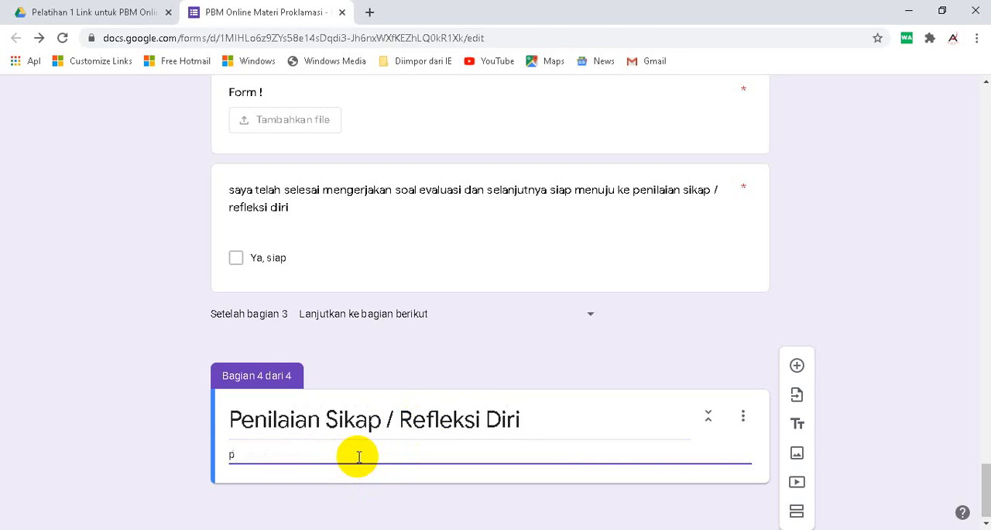
{"action": "key", "text": "BackSpace"}
{"action": "type", "text": "isikan sesuai dengan kondis"}
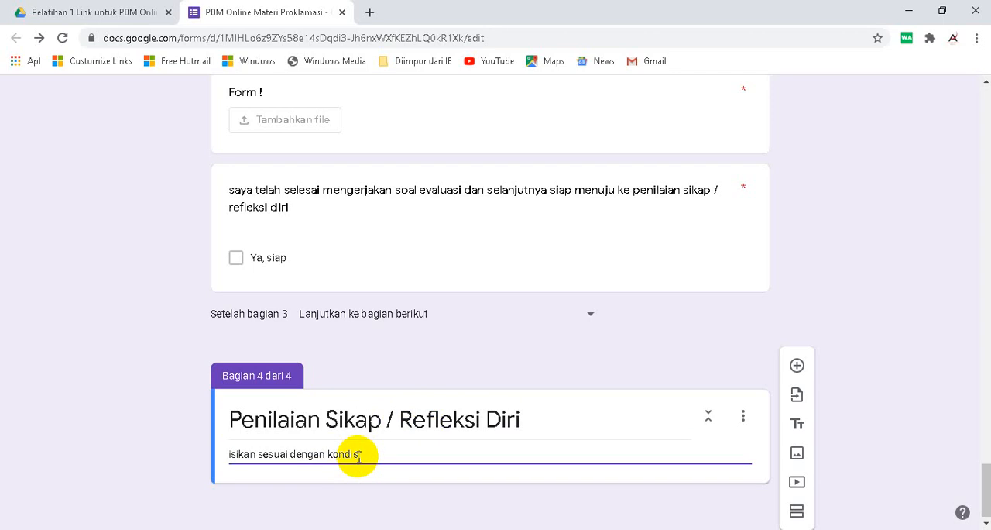
{"action": "type", "text": "ecara jujur"}
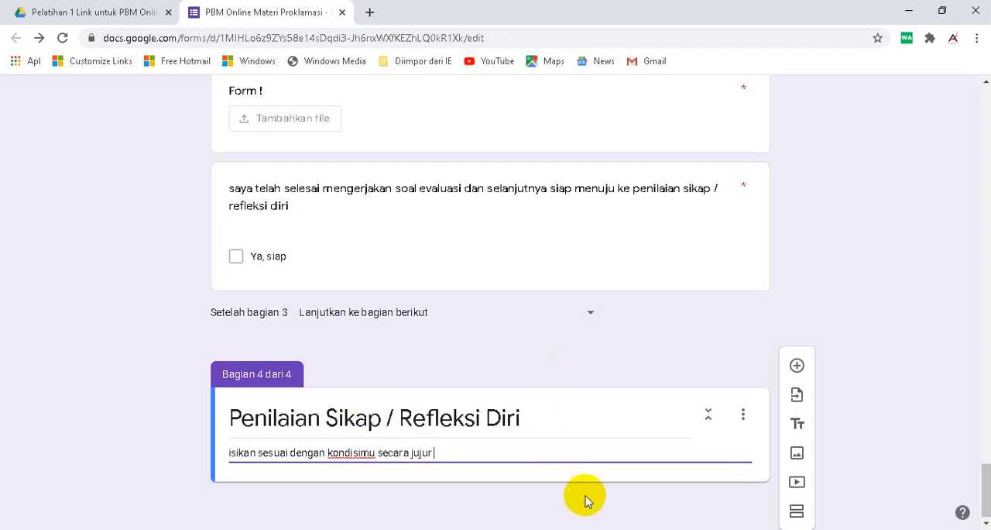
- Switch to the slide presentation and look through the example slides for Bagian 3 (Evaluasi), Bagian 4 (Refleksi + Penilaian Diri / Sikap Siswa) and sharing the form link
{"action": "left_click", "coordinate": [329, 529]}
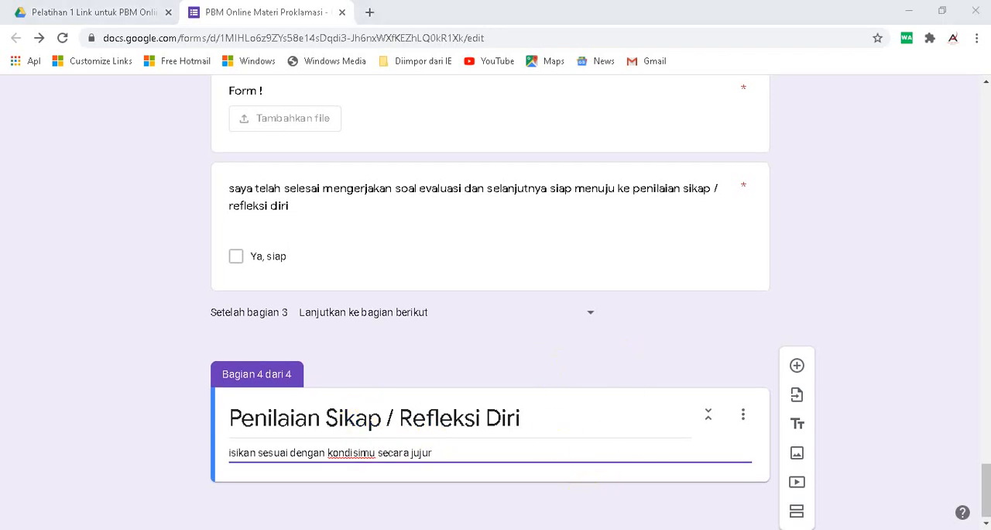
{"action": "scroll", "coordinate": [122, 425], "scroll_direction": "down", "scroll_amount": 7}
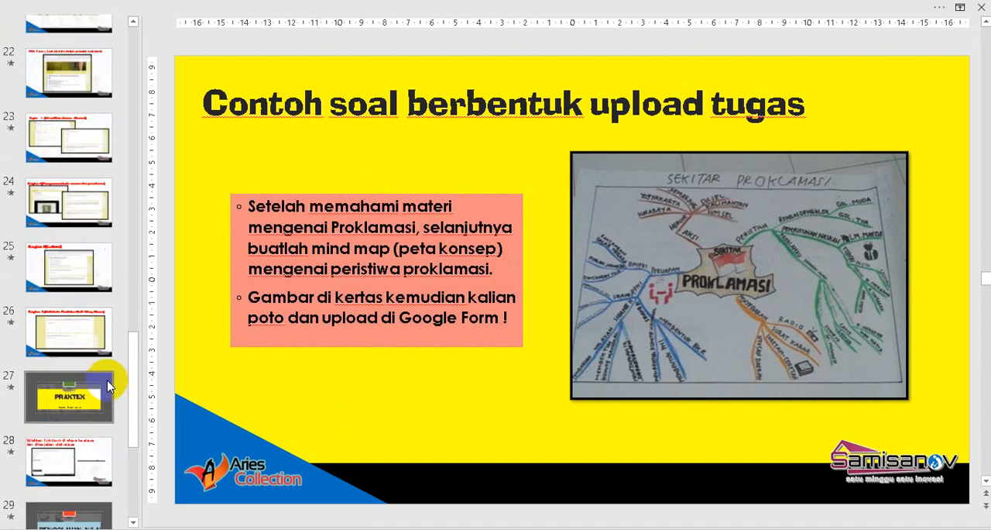
{"action": "left_click", "coordinate": [76, 279]}
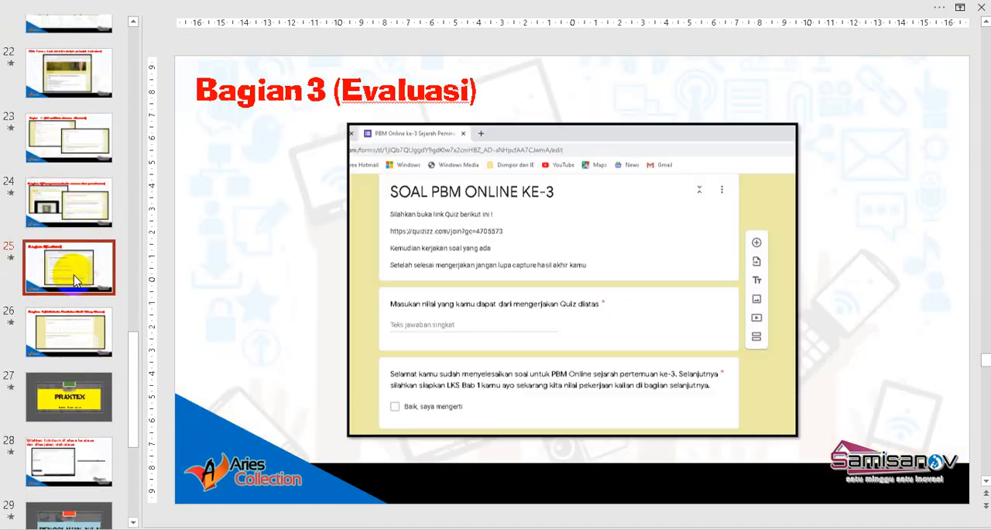
{"action": "left_click", "coordinate": [71, 333]}
{"action": "scroll", "coordinate": [71, 333], "scroll_direction": "down", "scroll_amount": 1}
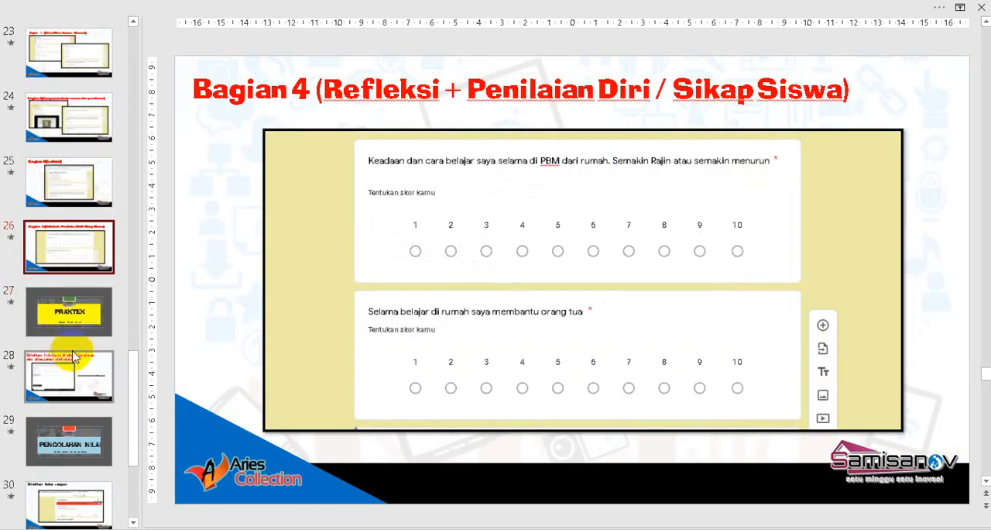
{"action": "left_click", "coordinate": [70, 380]}
{"action": "scroll", "coordinate": [70, 371], "scroll_direction": "down", "scroll_amount": 1}
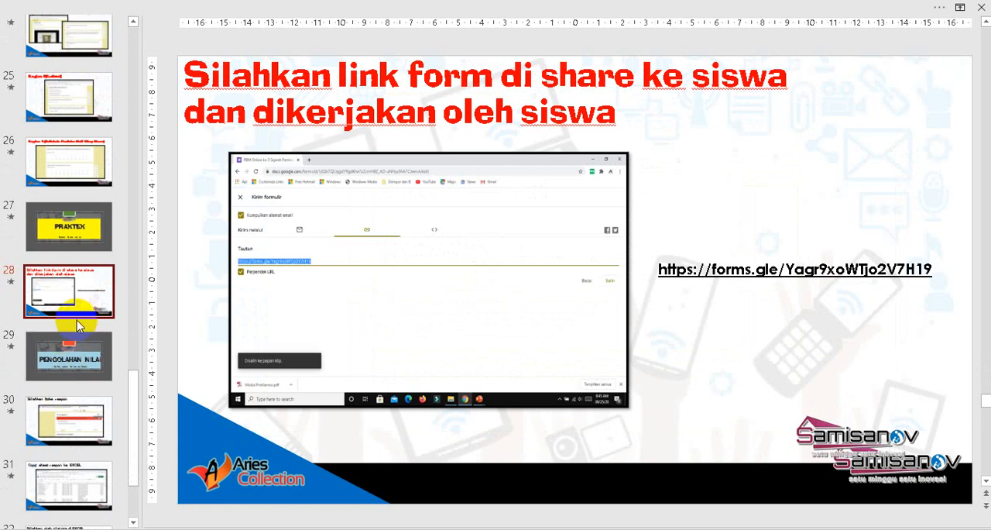
{"action": "left_click", "coordinate": [79, 242]}
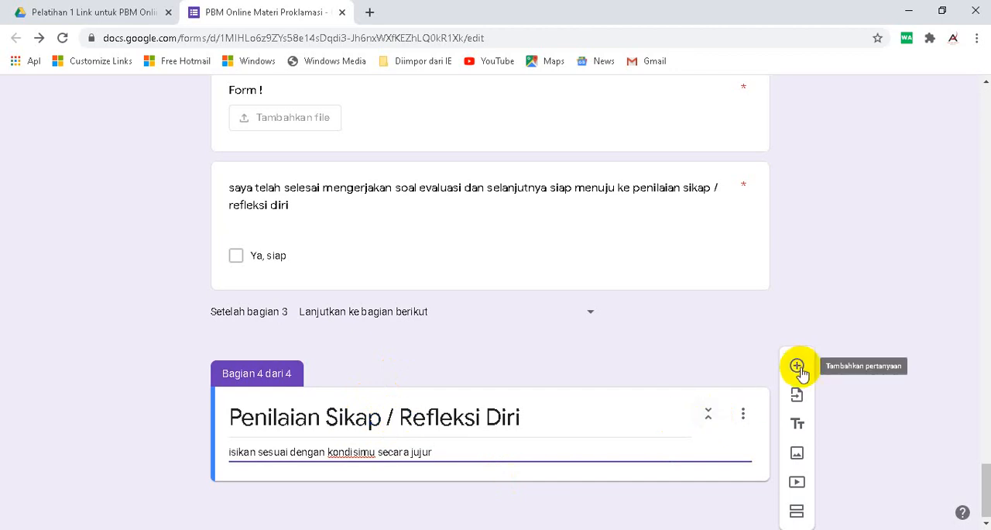
- Back in the form, add a question to section 4 reading "Cara belajar saya selama di rumah bisa mengikuti PBM Online dengan baik"
{"action": "left_click", "coordinate": [798, 369]}
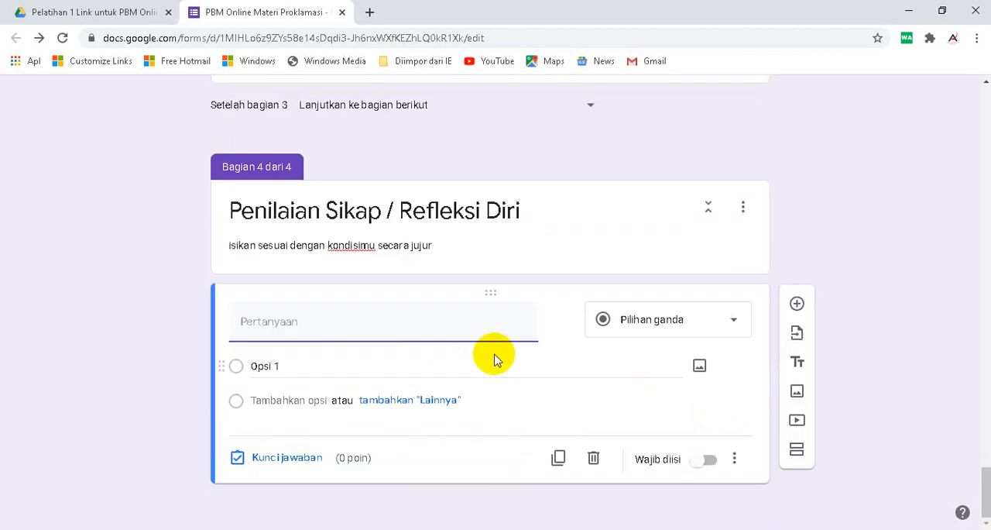
{"action": "left_click", "coordinate": [336, 329]}
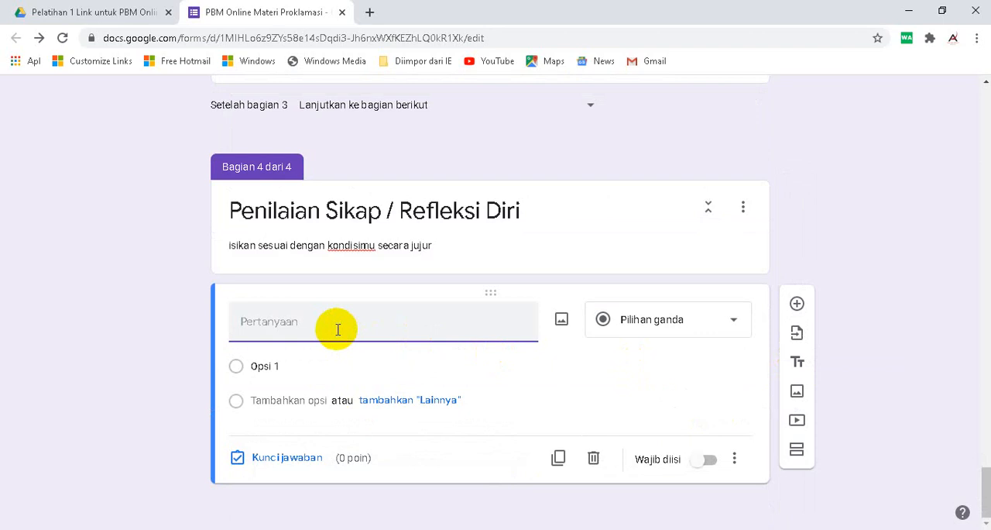
{"action": "type", "text": "saya"}
{"action": "key", "text": "BackSpace"}
{"action": "type", "text": "Cara belajar saya selama di rumah bisa mengikuti PB"}
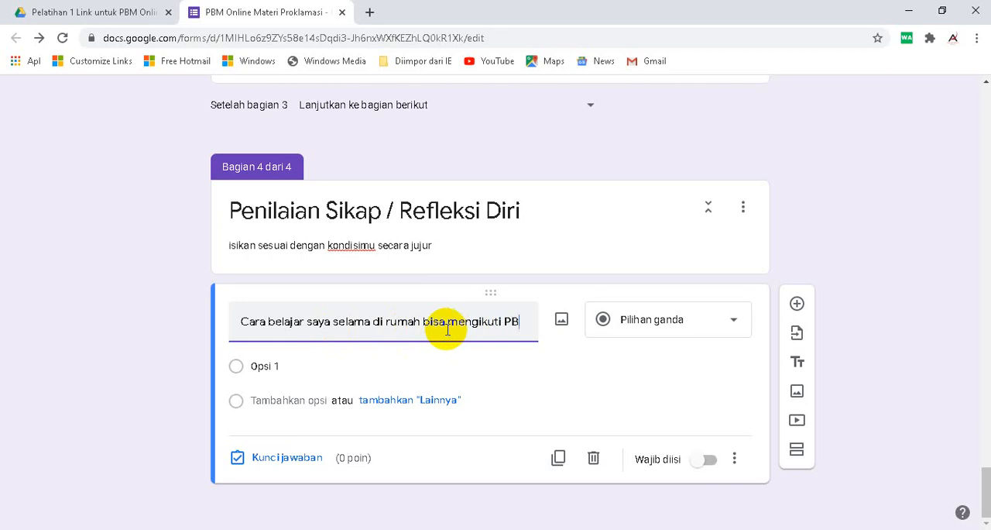
{"action": "type", "text": "M O"}
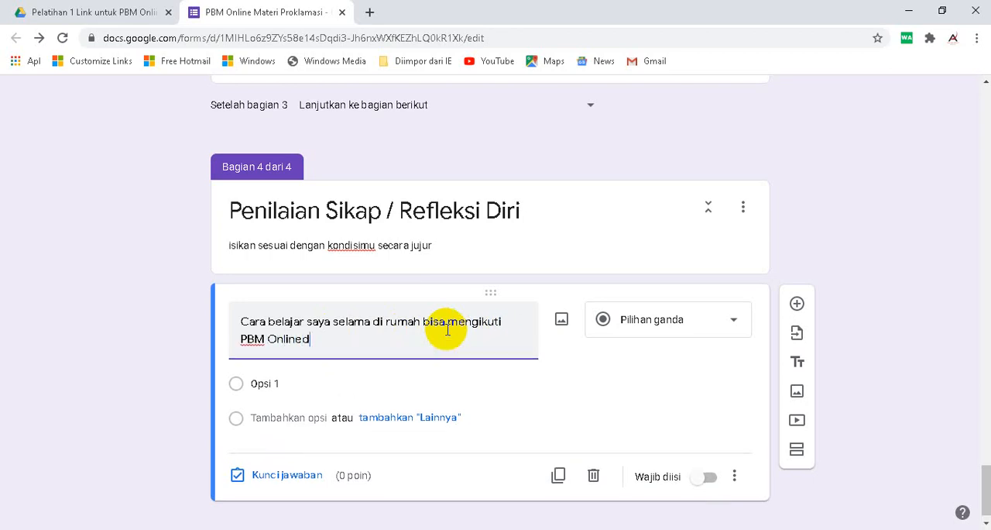
{"action": "type", "text": "nline dengan baik"}
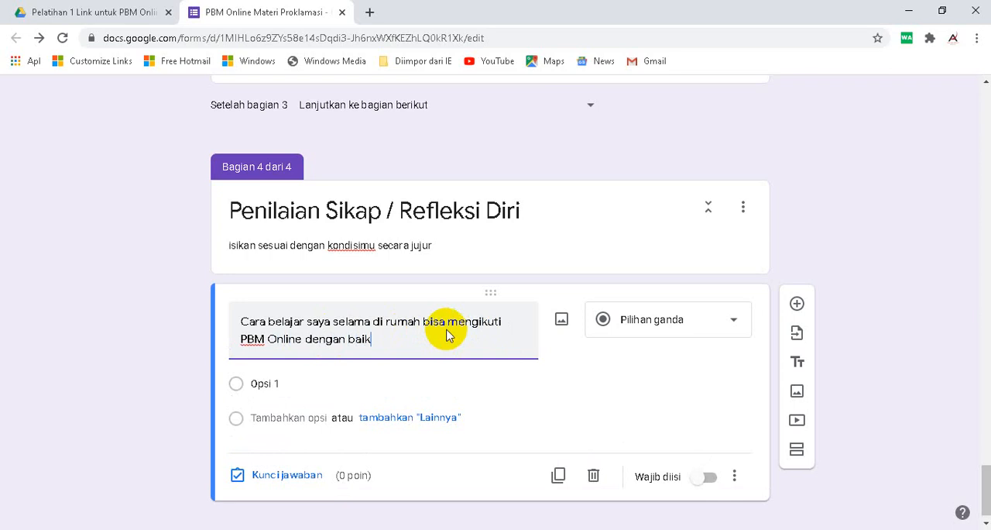
- Change the new self-assessment question to "Skala linier" with a scale from 1 to 10
{"action": "left_click", "coordinate": [681, 324]}
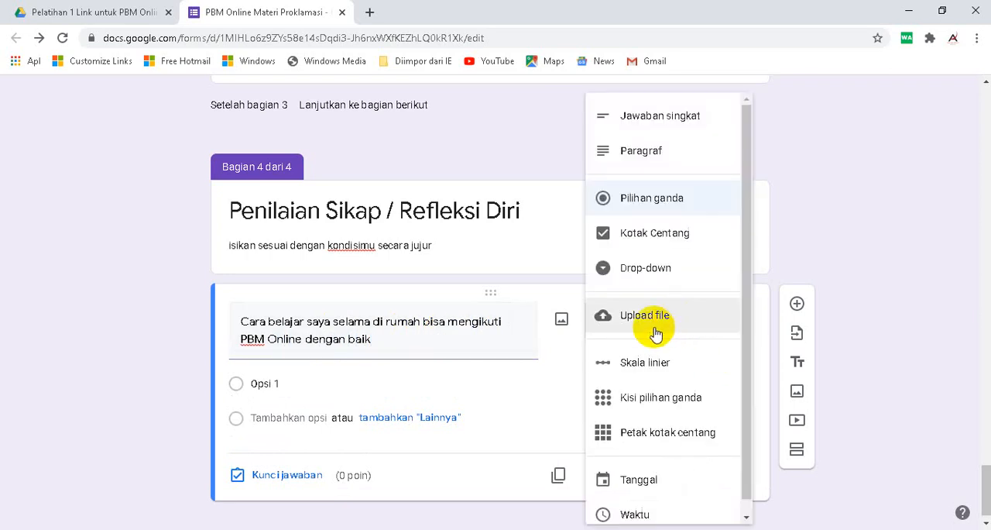
{"action": "left_click", "coordinate": [651, 364]}
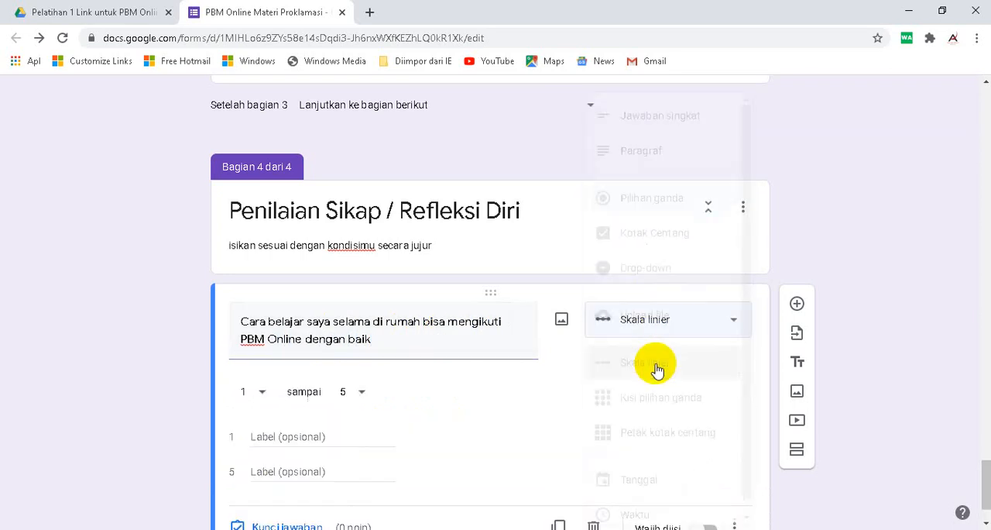
{"action": "left_click", "coordinate": [364, 394]}
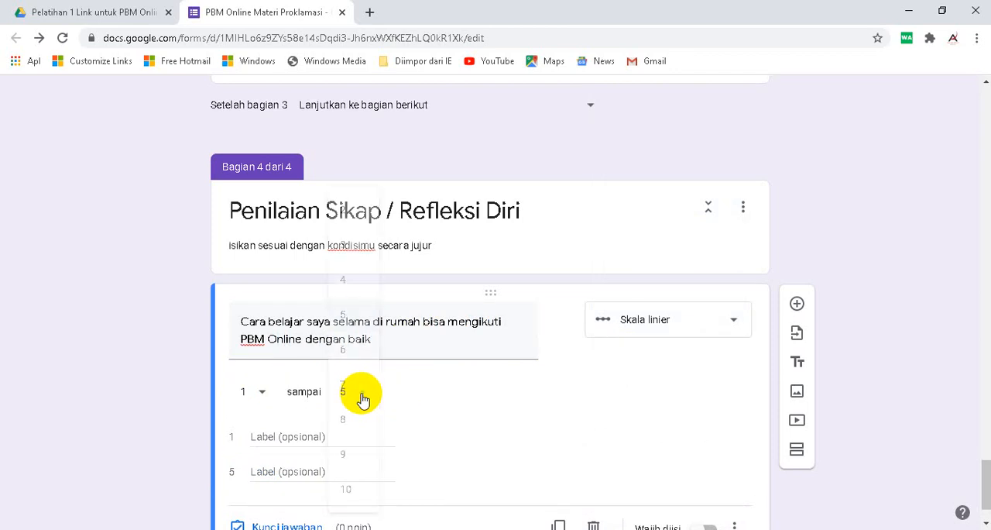
{"action": "left_click", "coordinate": [347, 489]}
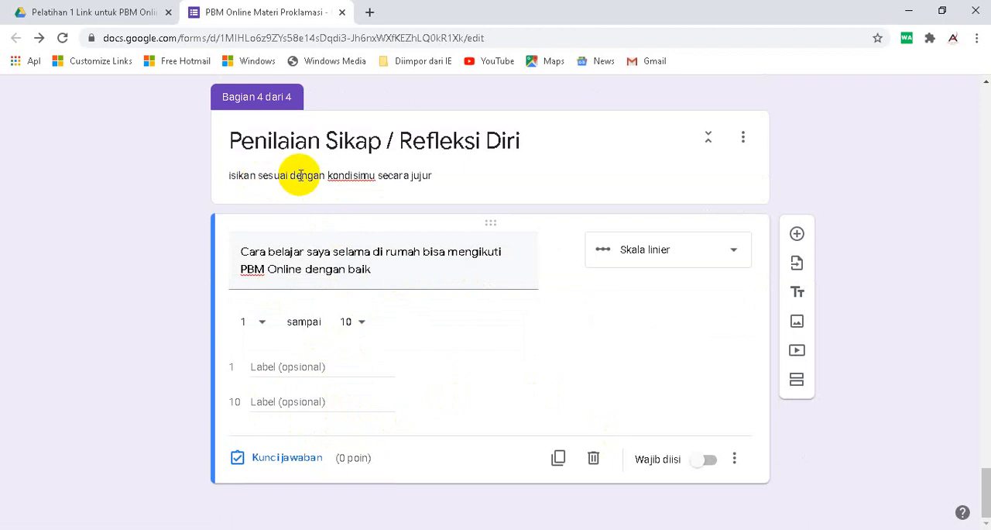
- Extend the section 4 description with "(dengan memilih angka sessuai dengan kemampuanmu)"
{"action": "left_click", "coordinate": [437, 176]}
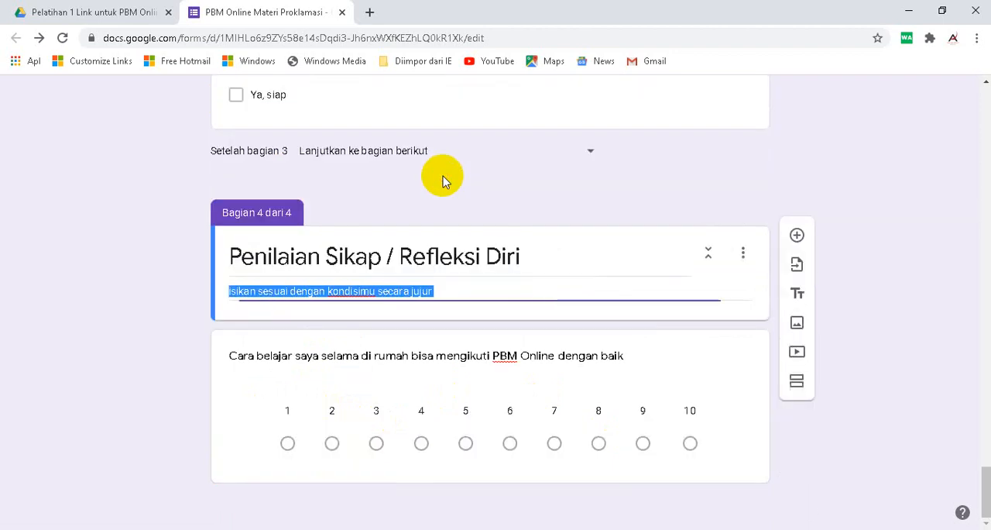
{"action": "left_click", "coordinate": [445, 288]}
{"action": "type", "text": "("}
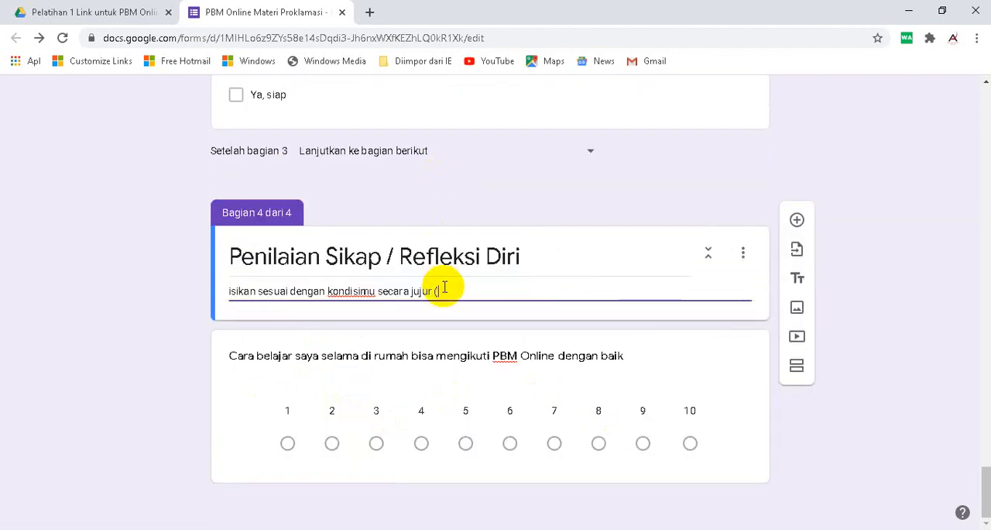
{"action": "type", "text": "dengan memili"}
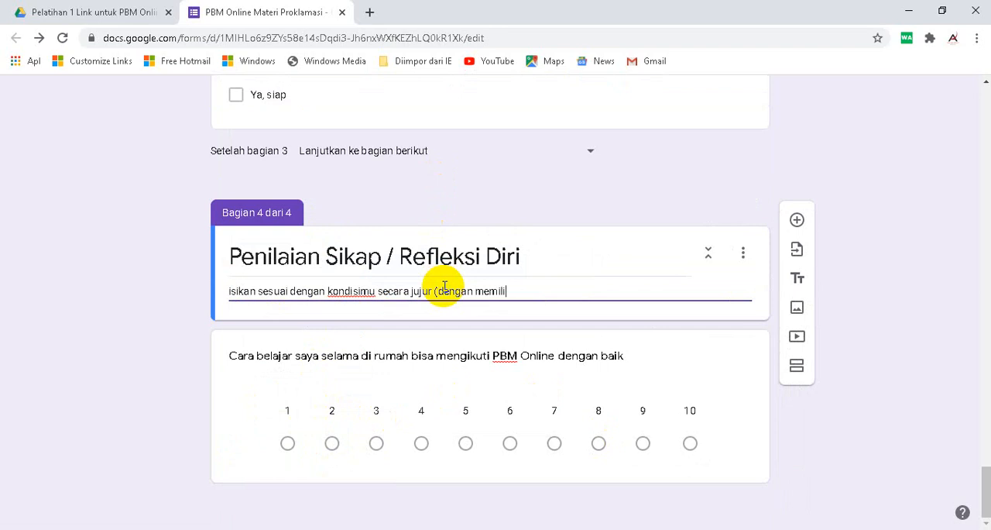
{"action": "type", "text": "h angka sesiaisuai dengan kemampuanmu"}
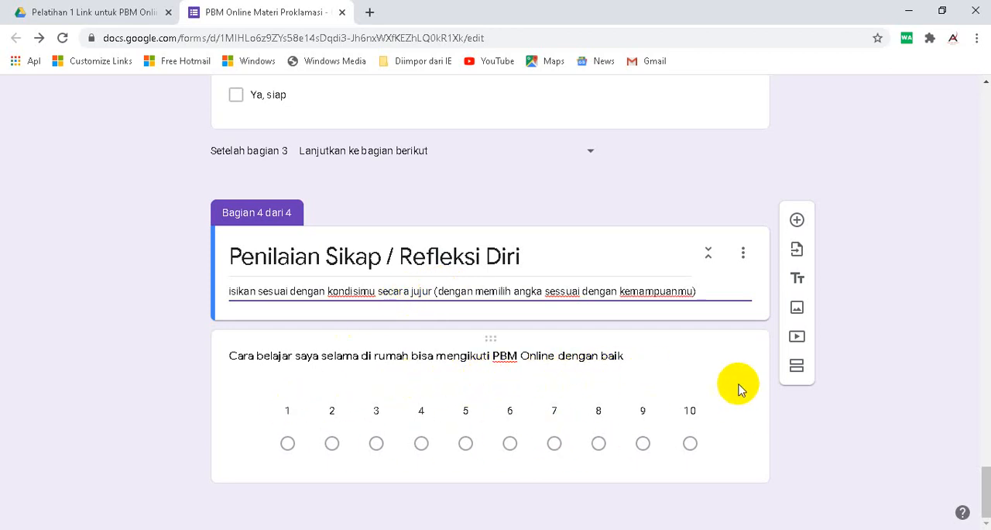
- Make the linear scale question about learning at home required and duplicate it
{"action": "left_click", "coordinate": [648, 392]}
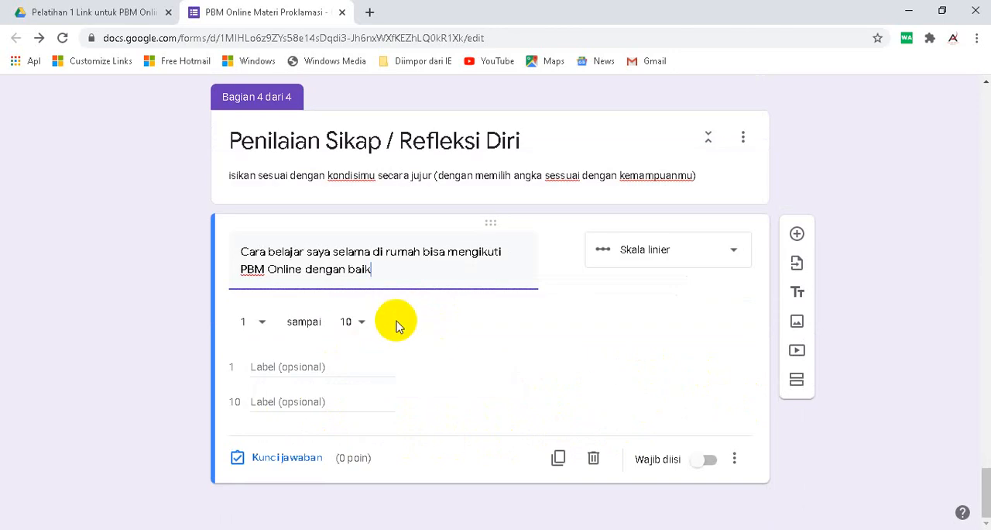
{"action": "left_click", "coordinate": [705, 459]}
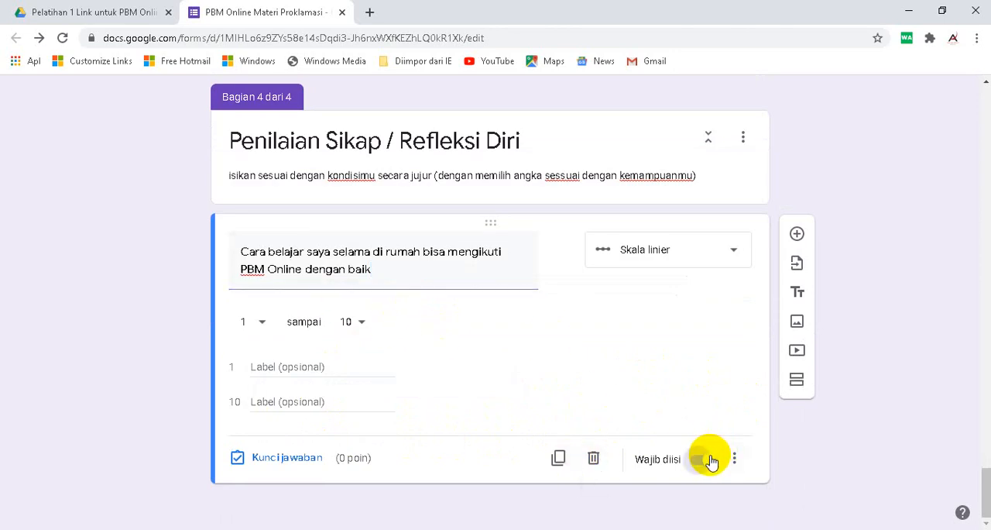
{"action": "left_click", "coordinate": [559, 458]}
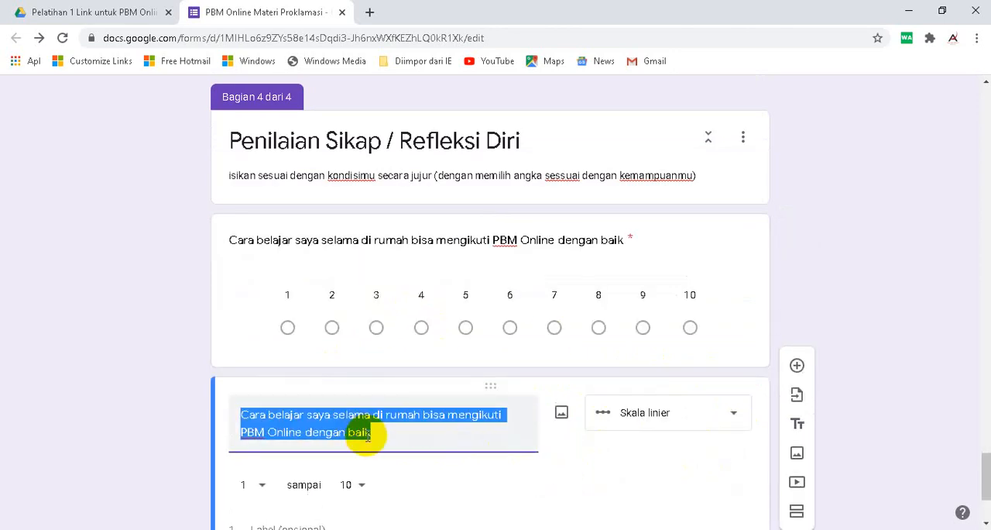
- Replace the text of the duplicated linear scale question with "Setelah membaca materi"
{"action": "left_click_drag", "start_coordinate": [373, 437], "coordinate": [234, 415]}
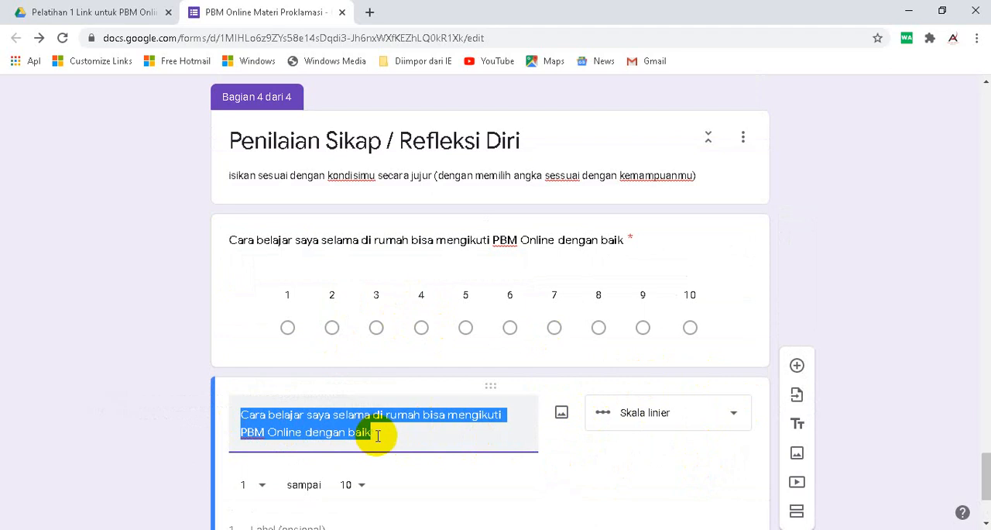
{"action": "type", "text": "Se"}
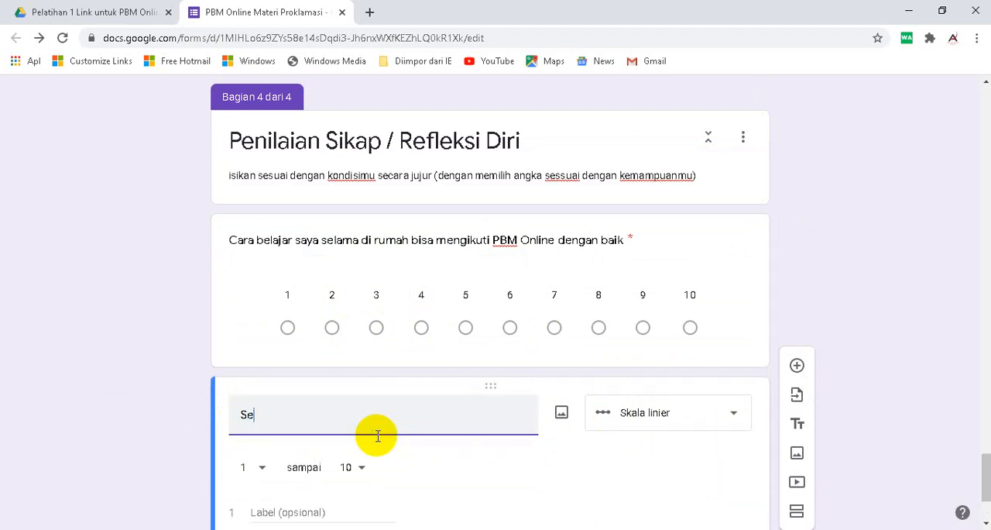
{"action": "type", "text": "telah men"}
{"action": "key", "text": "BackSpace"}
{"action": "key", "text": "BackSpace"}
{"action": "type", "text": "embaca smateri"}
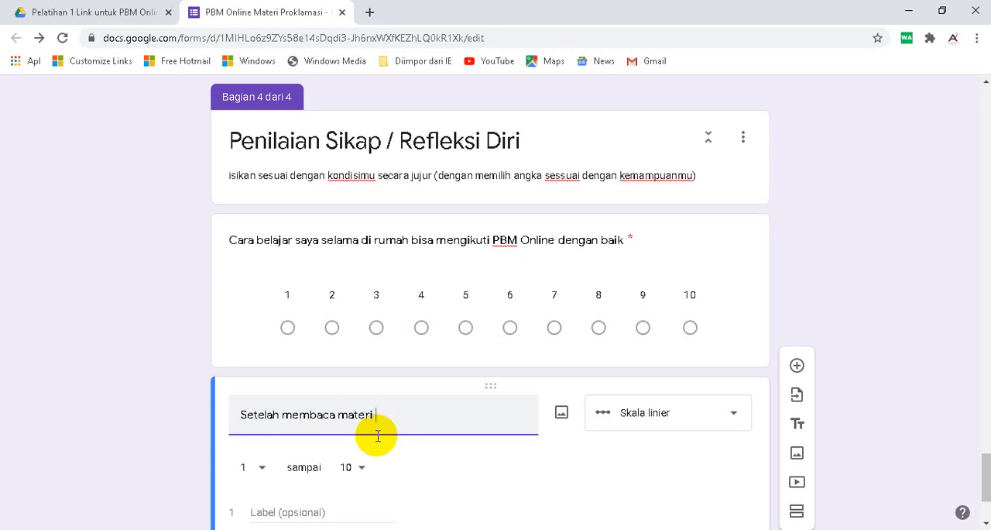
- Insert "/ melihat" between "membaca" and "materi" in the second linear scale question
{"action": "left_click", "coordinate": [339, 414]}
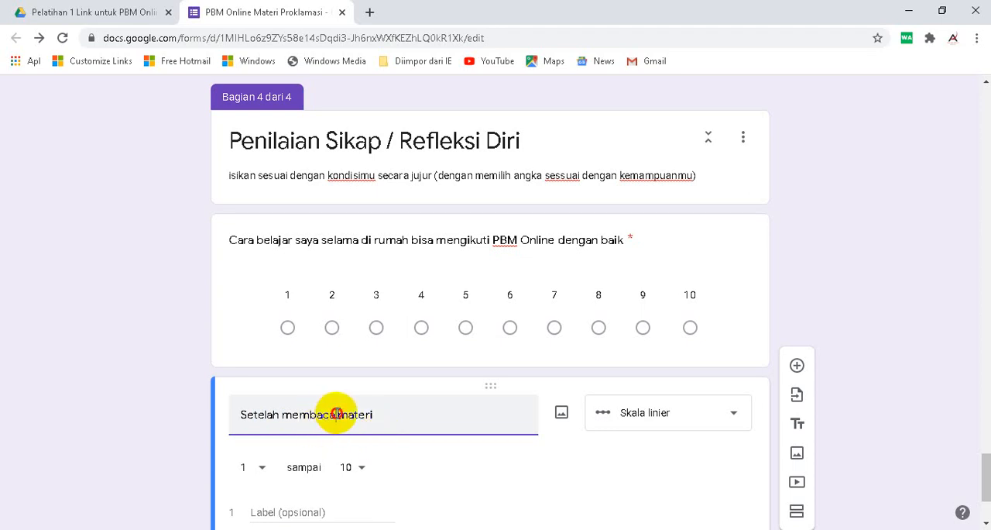
{"action": "type", "text": "meliha"}
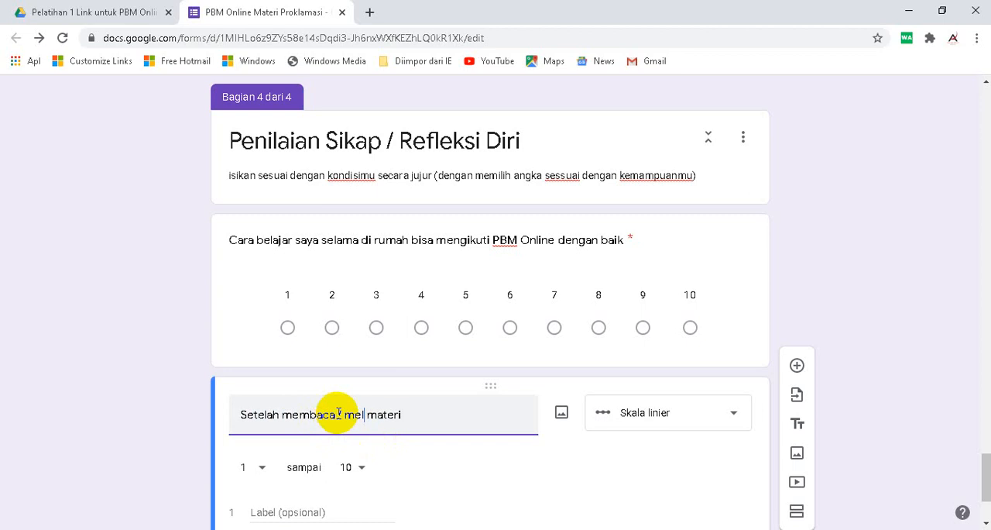
{"action": "key", "text": "BackSpace"}
{"action": "key", "text": "BackSpace"}
{"action": "type", "text": "hat"}
- Complete the second scale question by adding "PBM hari ini saya sudah paham" after "materi"
{"action": "left_click", "coordinate": [448, 418]}
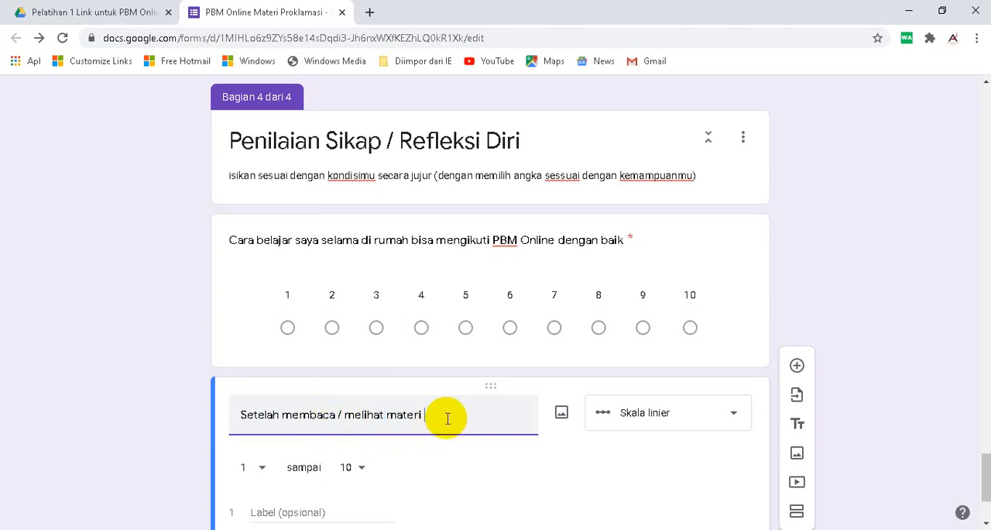
{"action": "type", "text": "PBM hari ini saya su"}
{"action": "key", "text": "BackSpace"}
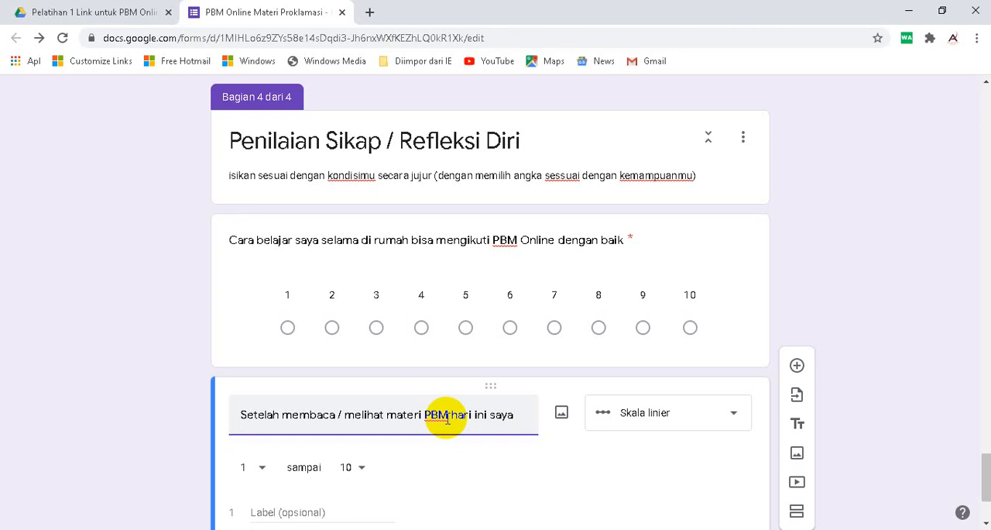
{"action": "type", "text": "sudah paham"}
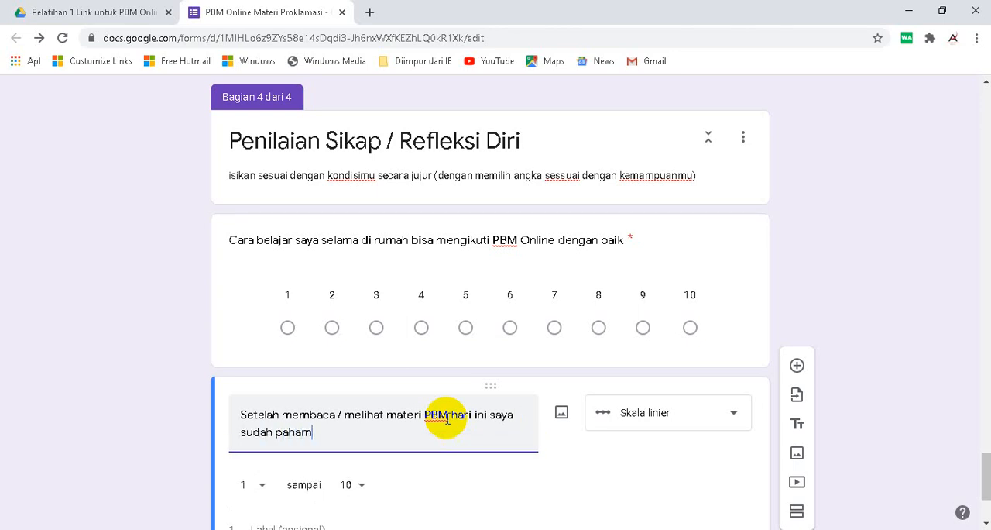
- Duplicate the linear scale question about understanding the day's PBM material
{"action": "scroll", "coordinate": [457, 399], "scroll_direction": "down", "scroll_amount": 2}
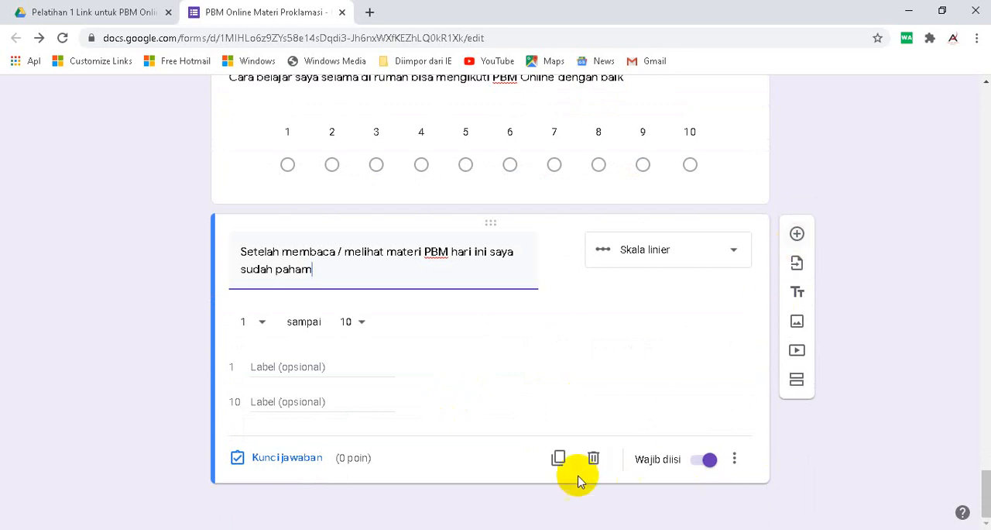
{"action": "left_click", "coordinate": [558, 457]}
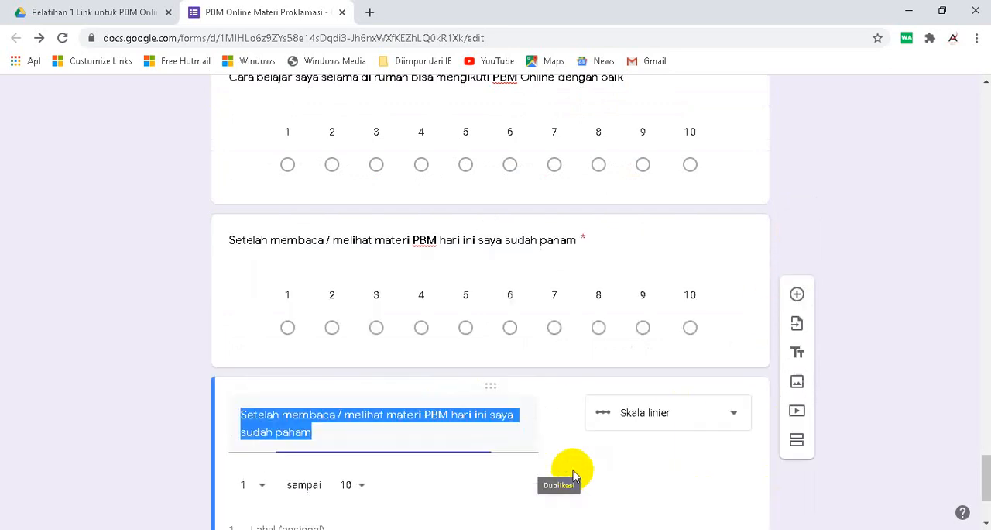
{"action": "left_click", "coordinate": [369, 432]}
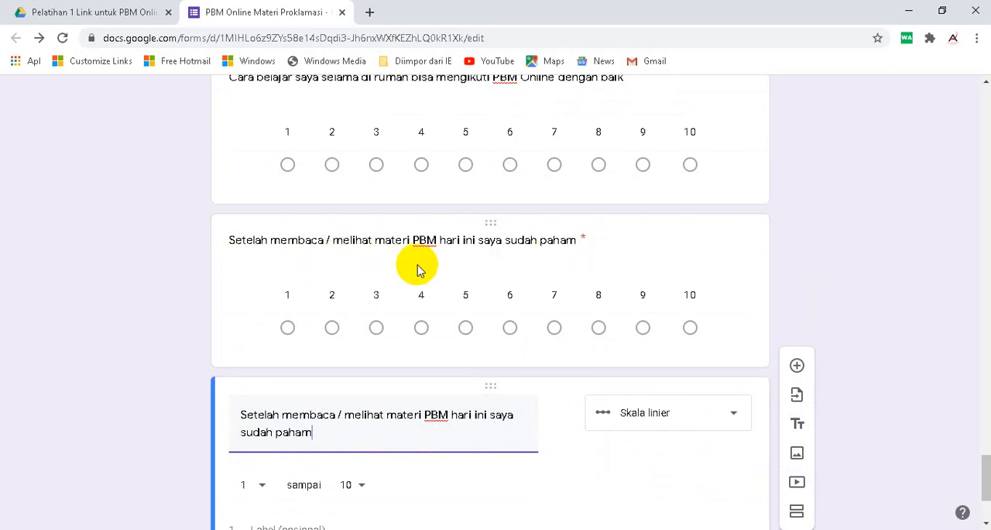
- Replace the copied question's text with "Untuk memperdalam materi biasanya saya membuka buku / LKS / browsing internet"
{"action": "left_click_drag", "start_coordinate": [330, 432], "coordinate": [218, 419]}
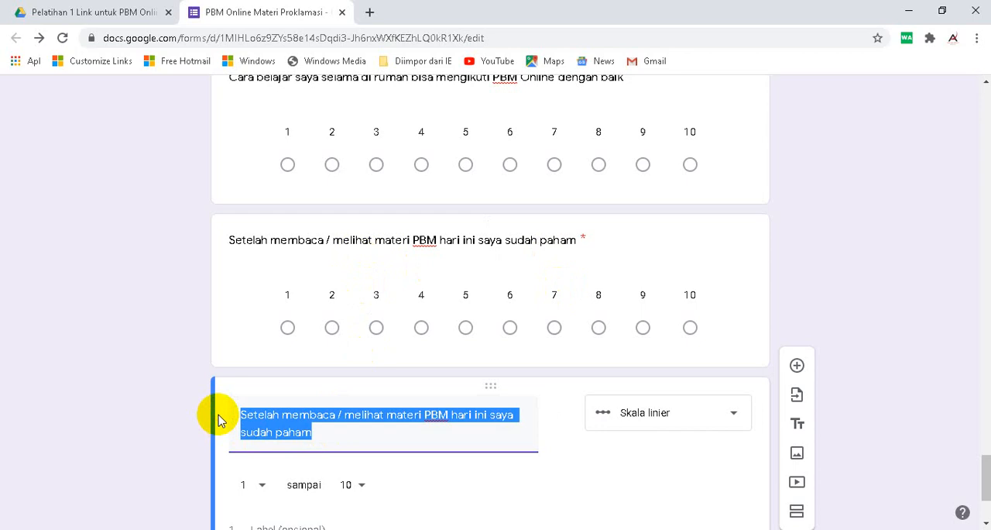
{"action": "type", "text": "Untuk mem"}
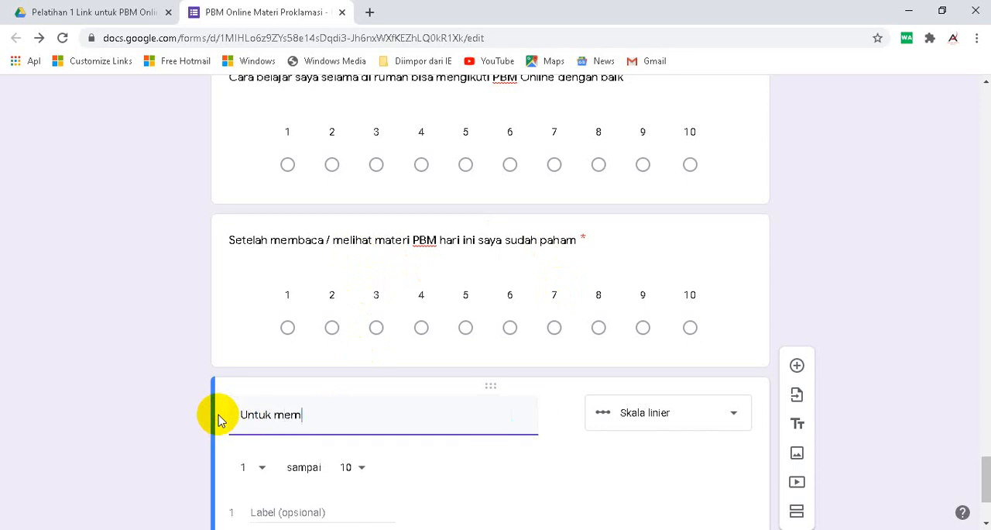
{"action": "type", "text": "perdalam materi biasany"}
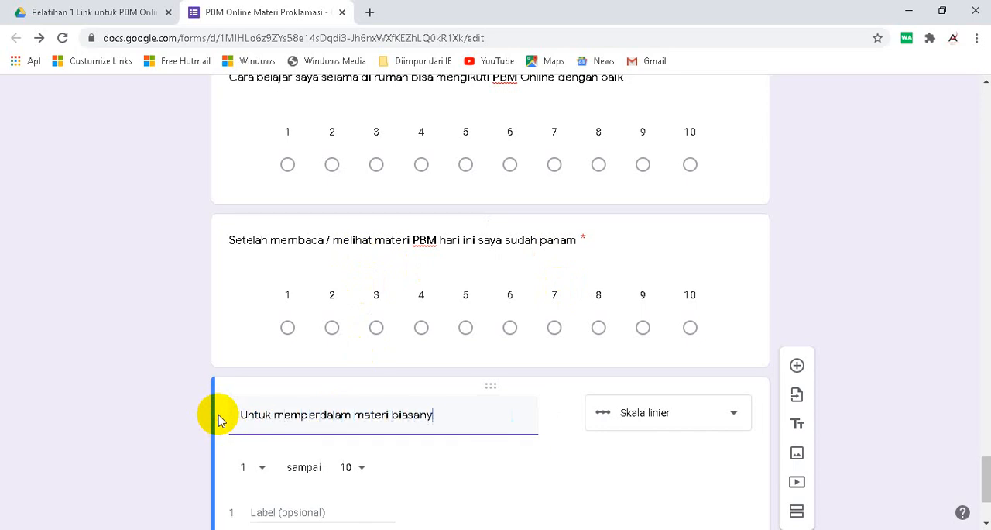
{"action": "type", "text": "a saya membuka buku"}
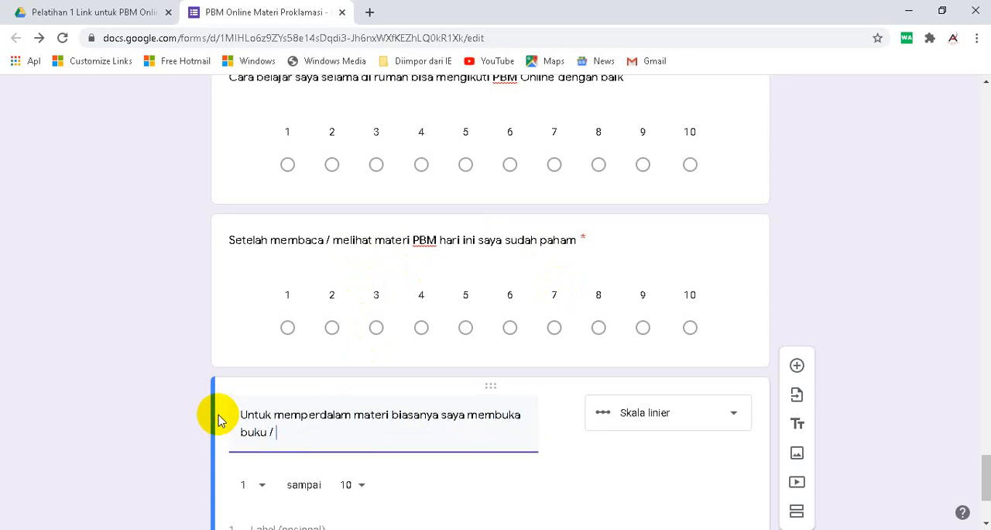
{"action": "type", "text": " / L"}
{"action": "type", "text": "KS / browsing"}
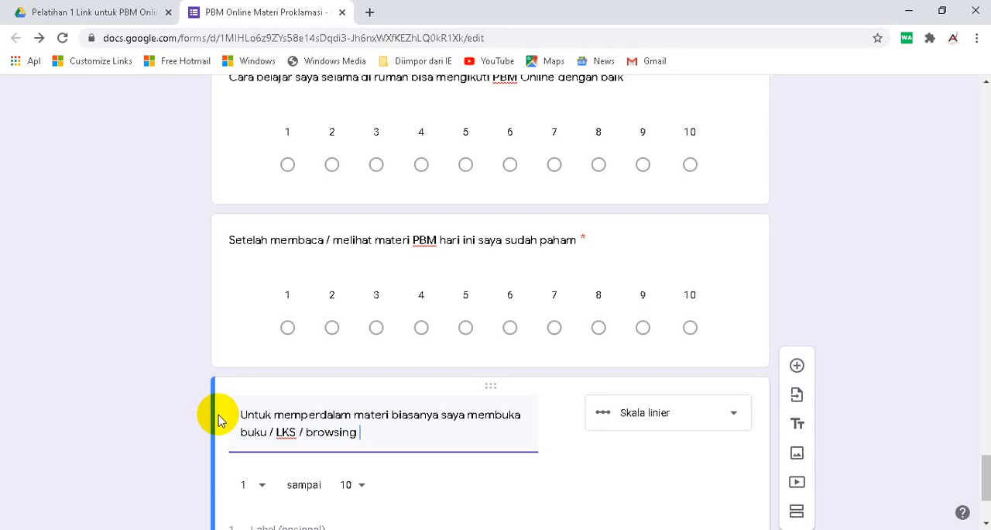
{"action": "type", "text": " onter"}
{"action": "key", "text": "BackSpace"}
{"action": "key", "text": "BackSpace"}
{"action": "type", "text": "nterne"}
- Duplicate the question about deepening the material and clear the question text of the copy
{"action": "scroll", "coordinate": [263, 410], "scroll_direction": "down", "scroll_amount": 2}
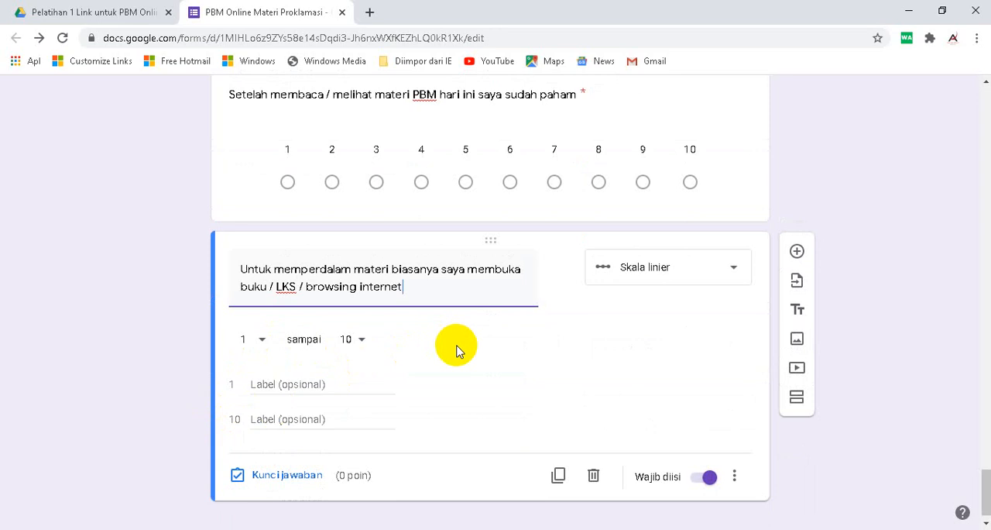
{"action": "scroll", "coordinate": [496, 348], "scroll_direction": "up", "scroll_amount": 2}
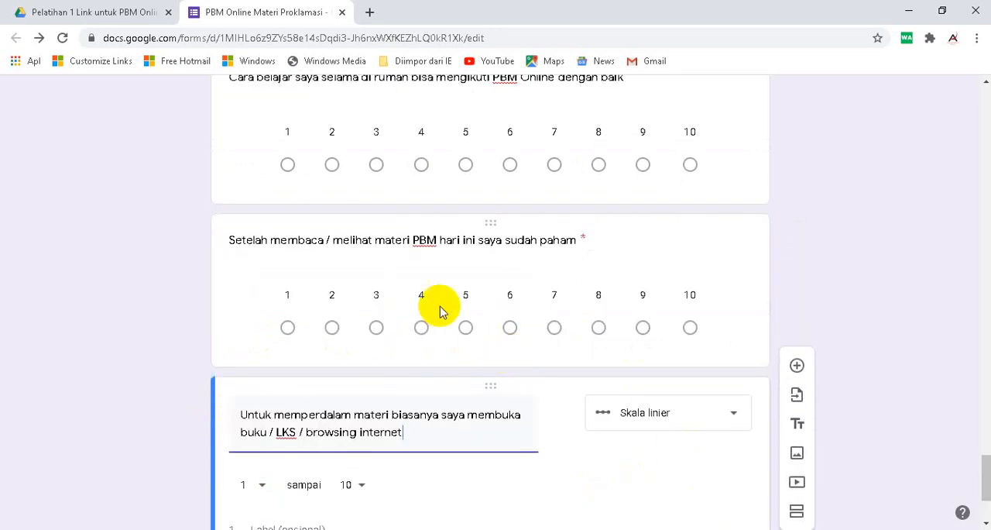
{"action": "scroll", "coordinate": [453, 400], "scroll_direction": "down", "scroll_amount": 2}
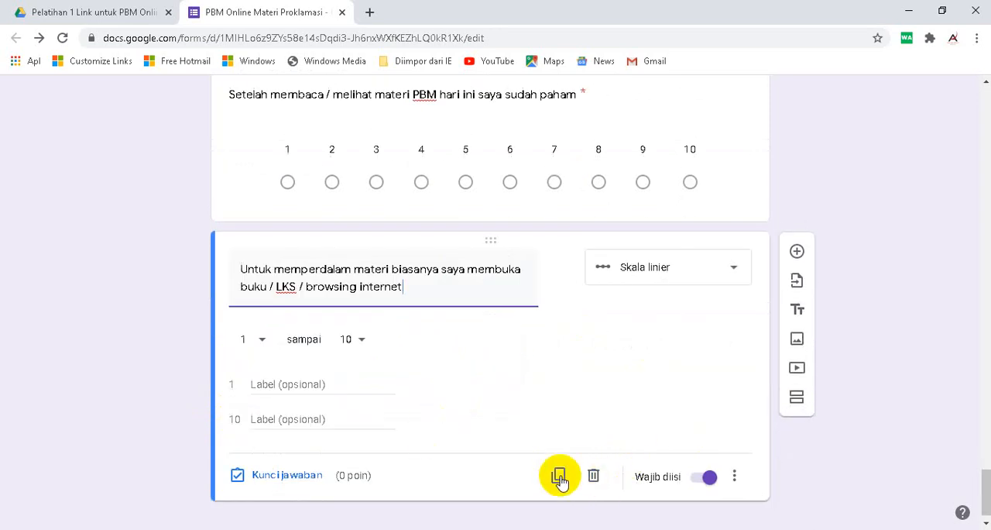
{"action": "left_click", "coordinate": [560, 476]}
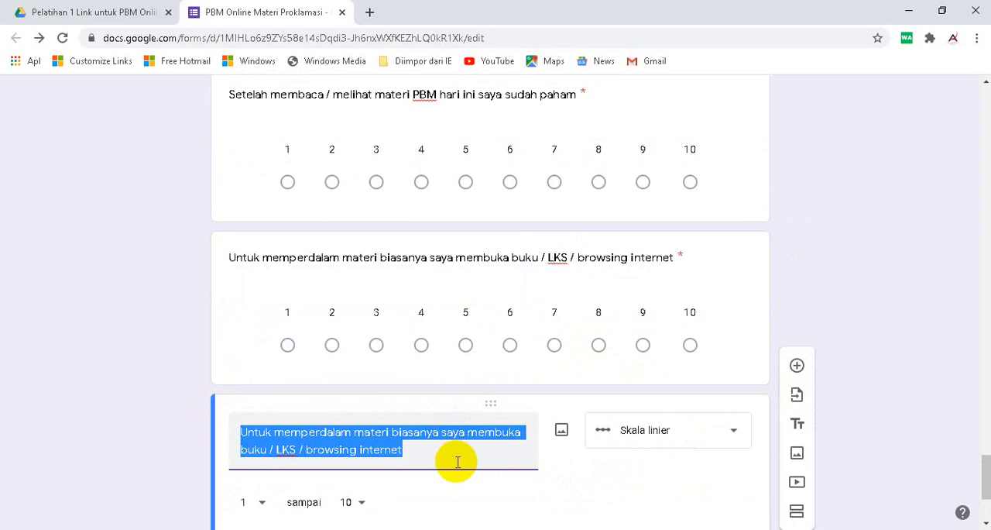
{"action": "type", "text": "ay"}
{"action": "key", "text": "BackSpace"}
{"action": "key", "text": "BackSpace"}
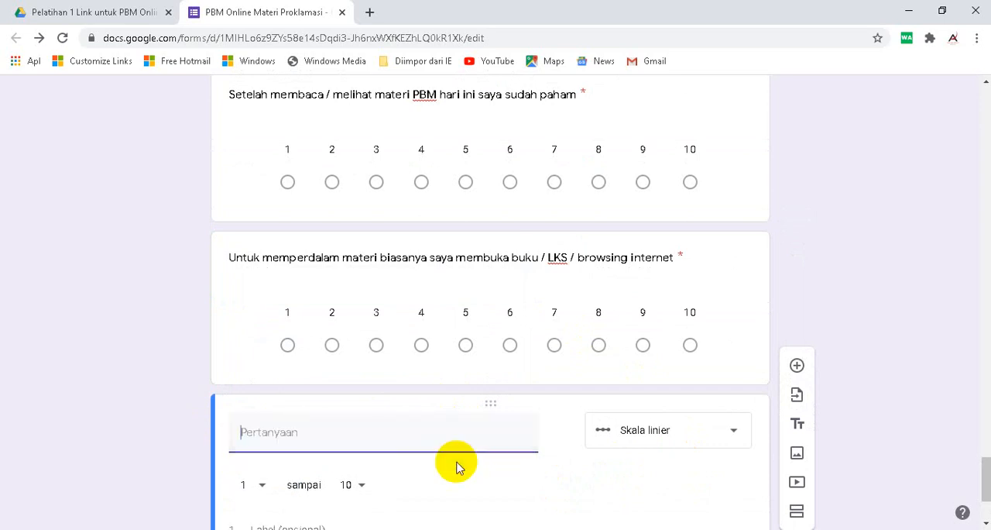
- Enter "Selain belajar online saya juga membantu orang tua di rumah" as the text of the cleared scale question and duplicate that question
{"action": "type", "text": "Selain belajar onlija"}
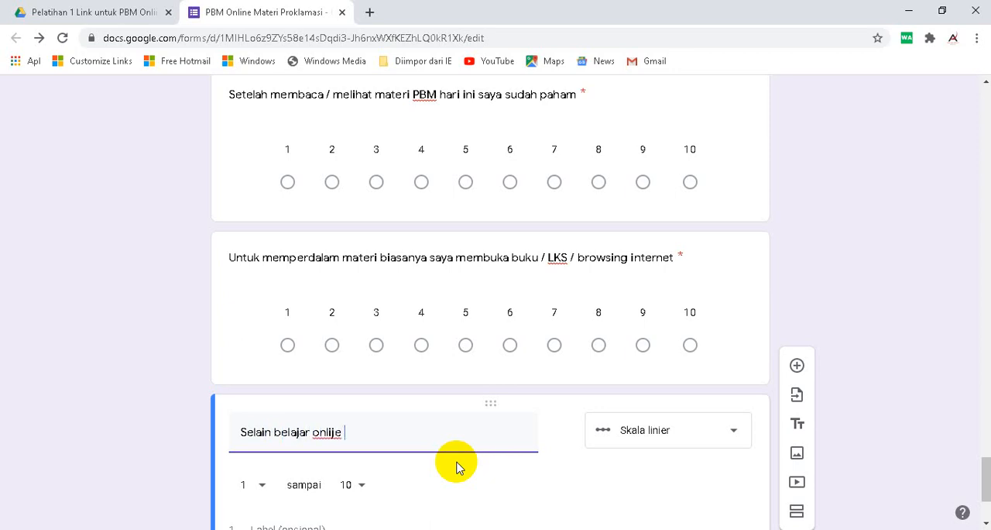
{"action": "key", "text": "BackSpace"}
{"action": "key", "text": "BackSpace"}
{"action": "type", "text": "ne saya juga membantu"}
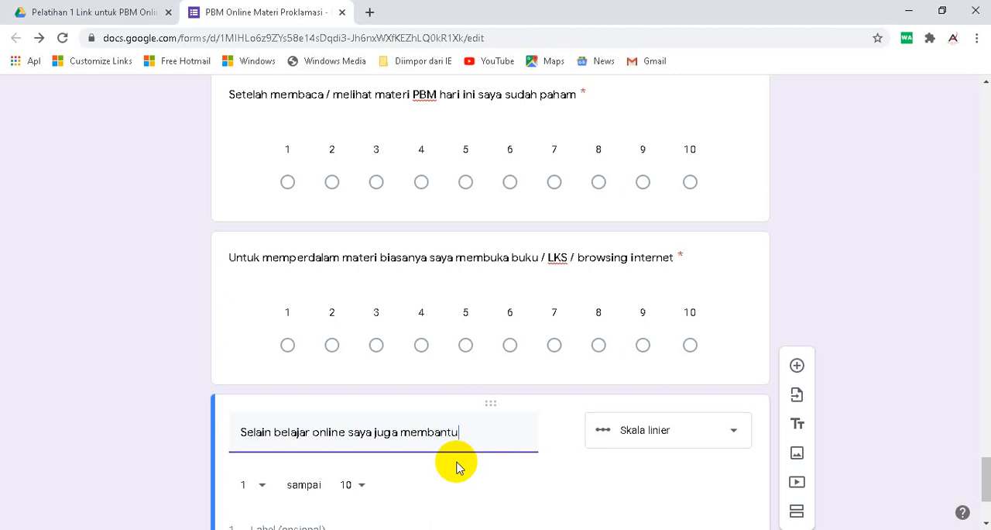
{"action": "type", "text": " orang tua di ruma"}
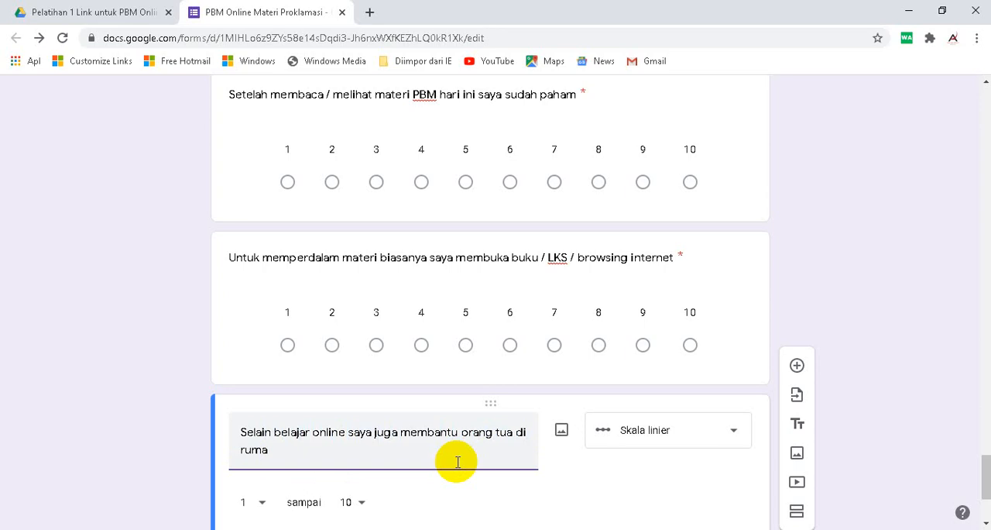
{"action": "type", "text": "h"}
{"action": "scroll", "coordinate": [457, 461], "scroll_direction": "down", "scroll_amount": 3}
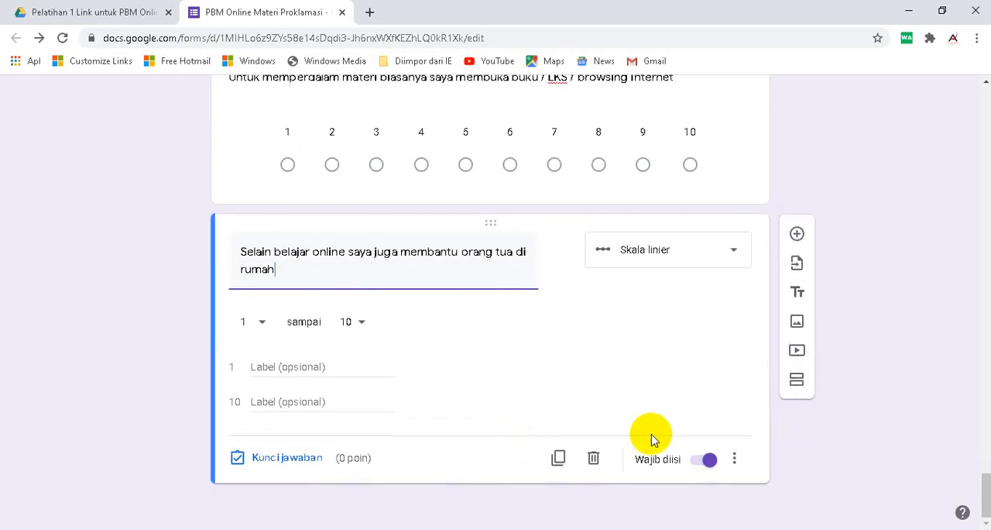
{"action": "left_click", "coordinate": [557, 457]}
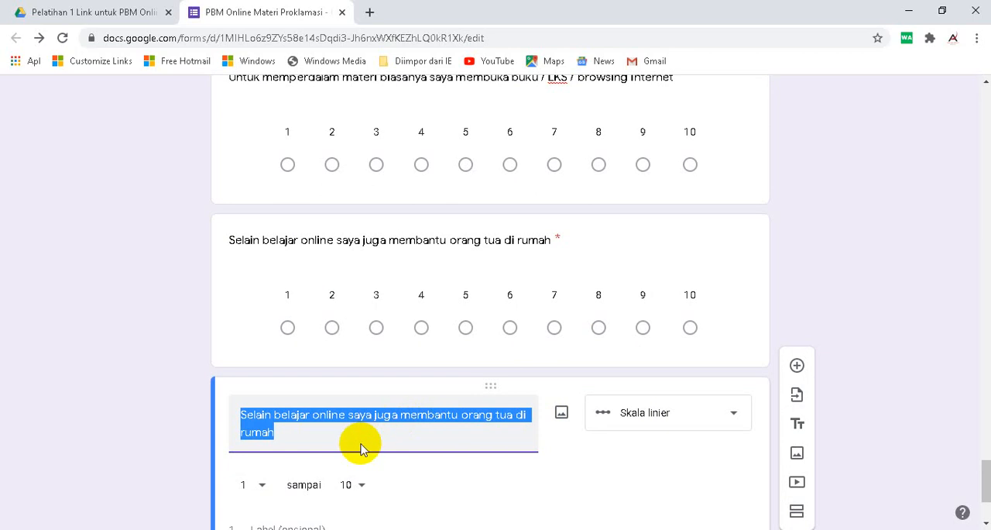
{"action": "type", "text": "PBM"}
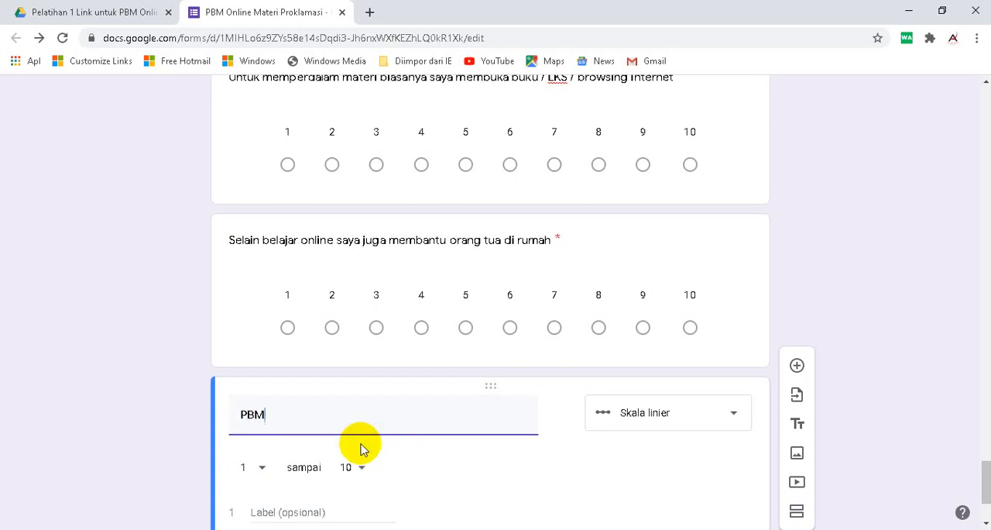
{"action": "type", "text": " Online say"}
{"action": "key", "text": "BackSpace"}
{"action": "key", "text": "BackSpace"}
{"action": "key", "text": "BackSpace"}
{"action": "key", "text": "BackSpace"}
{"action": "key", "text": "BackSpace"}
{"action": "key", "text": "BackSpace"}
{"action": "key", "text": "BackSpace"}
{"action": "key", "text": "BackSpace"}
{"action": "key", "text": "BackSpace"}
{"action": "key", "text": "BackSpace"}
{"action": "key", "text": "BackSpace"}
{"action": "key", "text": "BackSpace"}
{"action": "key", "text": "BackSpace"}
{"action": "key", "text": "BackSpace"}
{"action": "type", "text": "satya m"}
{"action": "key", "text": "BackSpace"}
{"action": "key", "text": "BackSpace"}
{"action": "key", "text": "BackSpace"}
- Set the text of the last linear scale question to "Saya mampu mengatur waktu dengan baik selama PBM Online"
{"action": "type", "text": "Saya mampi"}
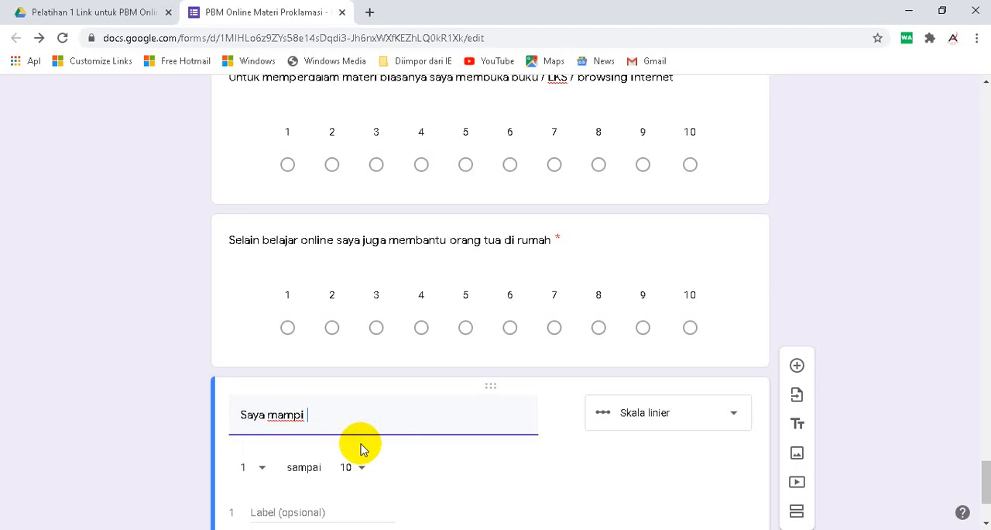
{"action": "key", "text": "BackSpace"}
{"action": "type", "text": "u mengatur waktu"}
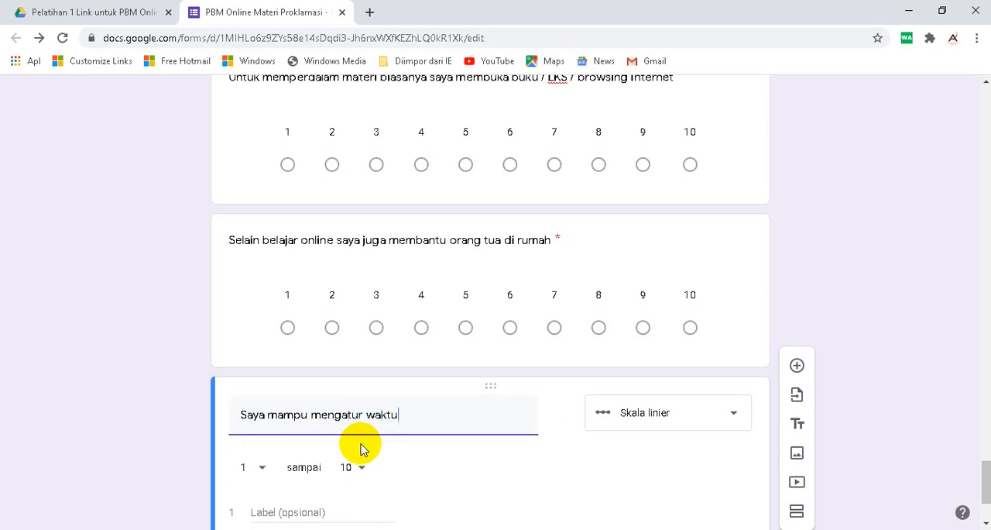
{"action": "type", "text": " dengan baik sela"}
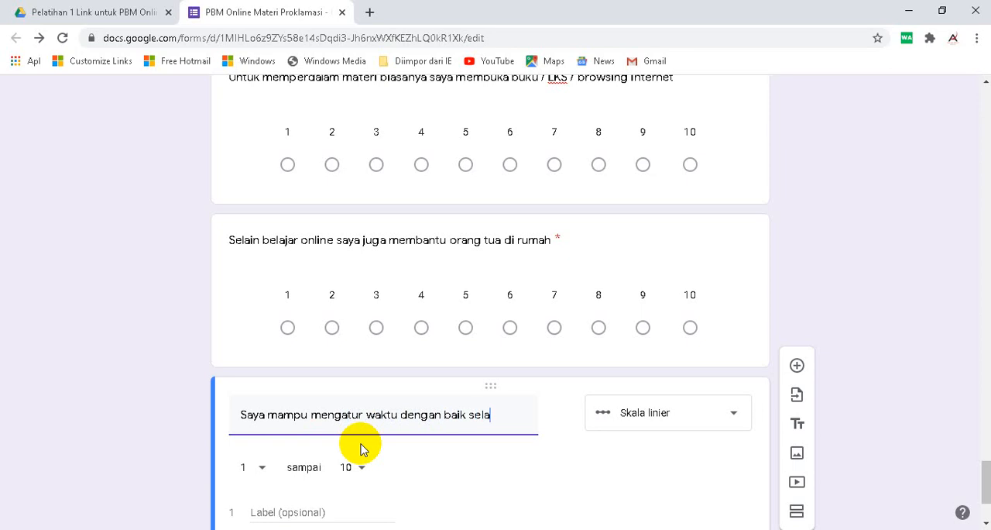
{"action": "type", "text": "ma PBM Online"}
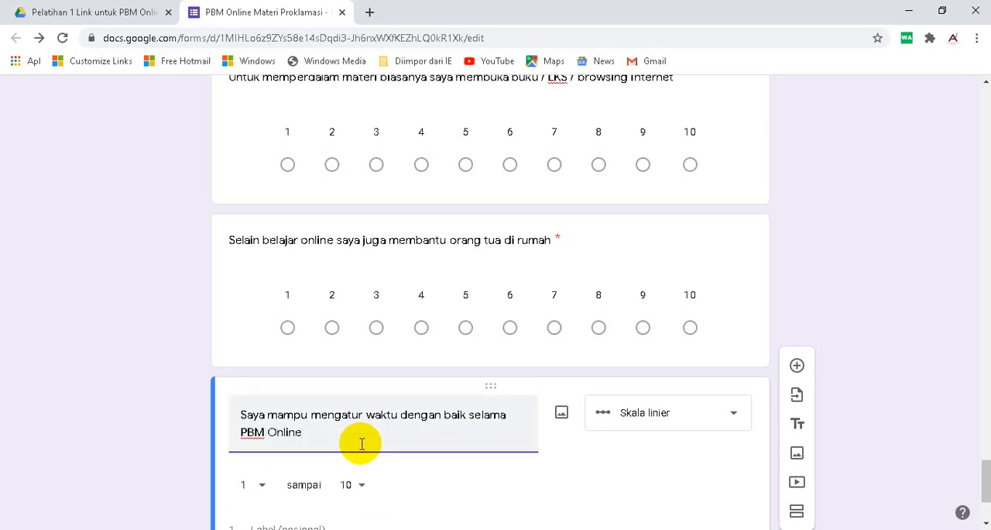
- Add a new question below the last scale question with the text "Terima kasih telah mengikuti PBM Online hari ini...."
{"action": "scroll", "coordinate": [387, 438], "scroll_direction": "down", "scroll_amount": 2}
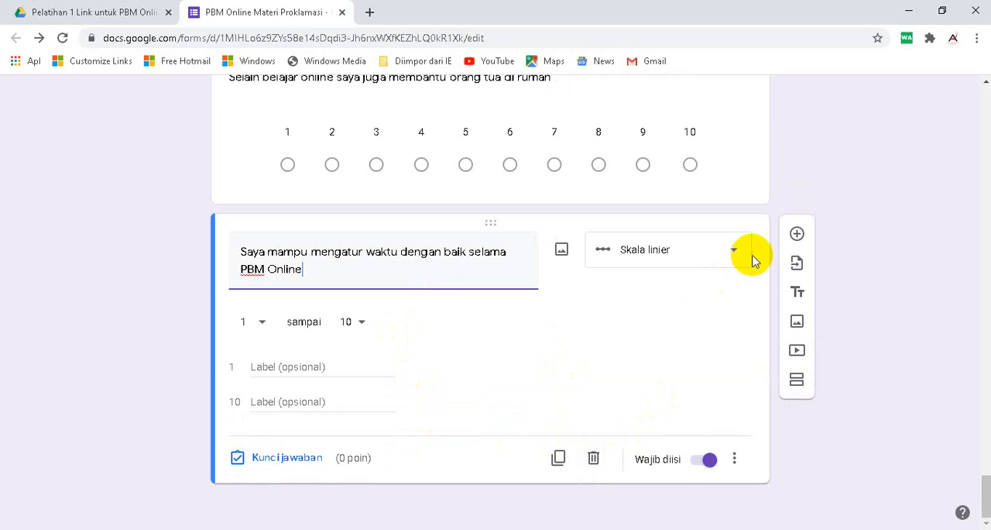
{"action": "left_click", "coordinate": [797, 234]}
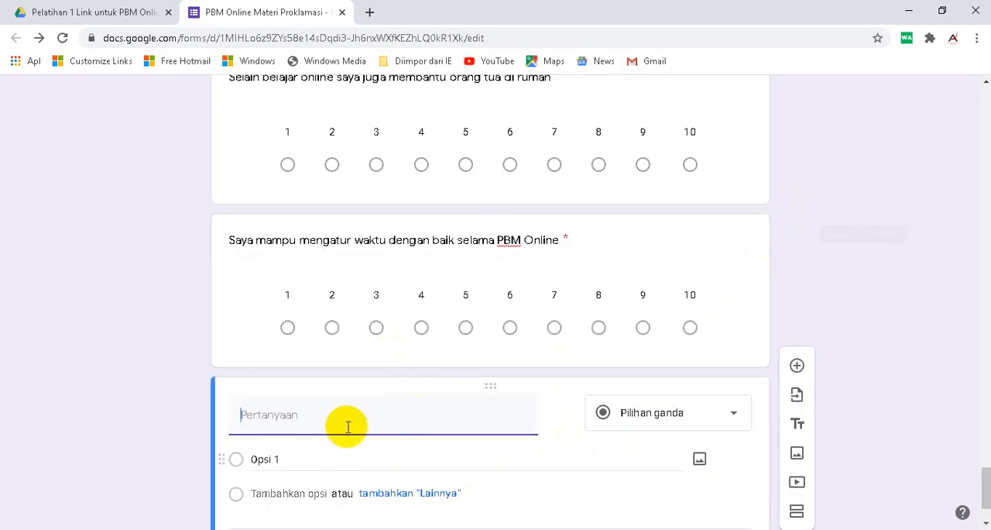
{"action": "type", "text": "Terim"}
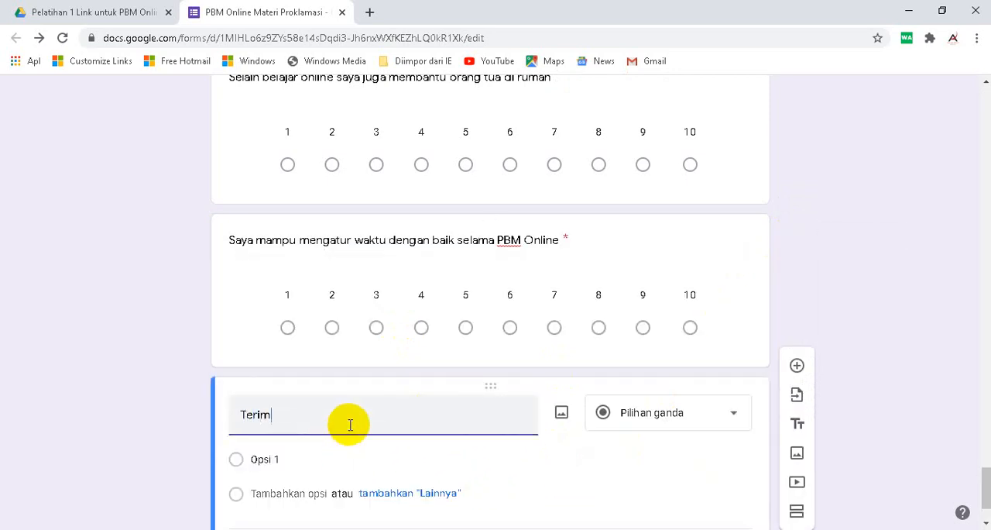
{"action": "type", "text": "a kasih telah mengikuti PBM Onli"}
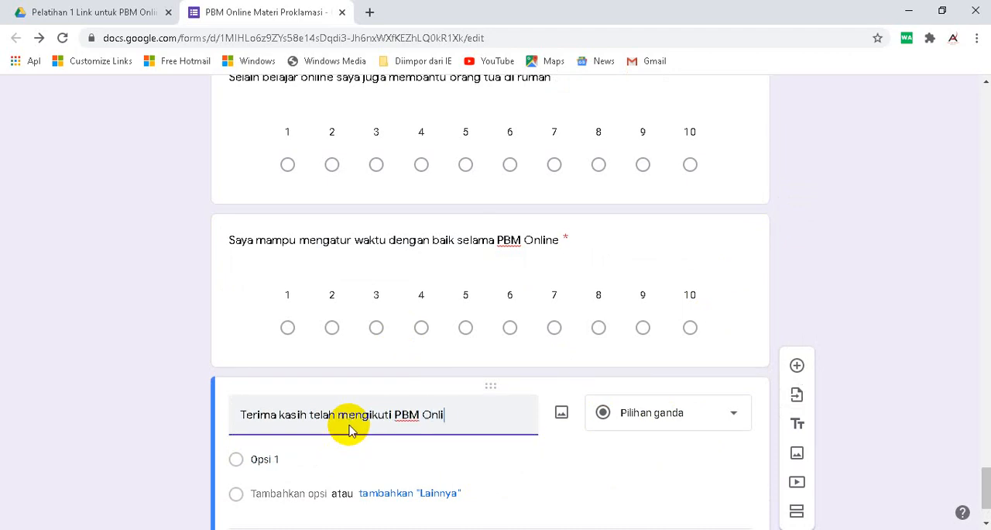
{"action": "type", "text": "ne hari ini...."}
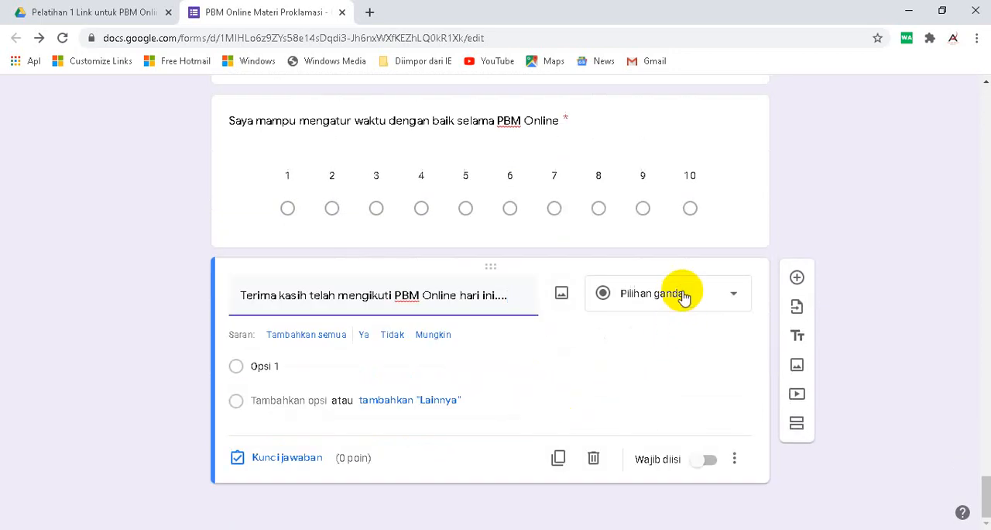
- Change the thank-you question's type to Kotak Centang and name its first option "Terima kasih"
{"action": "left_click", "coordinate": [680, 295]}
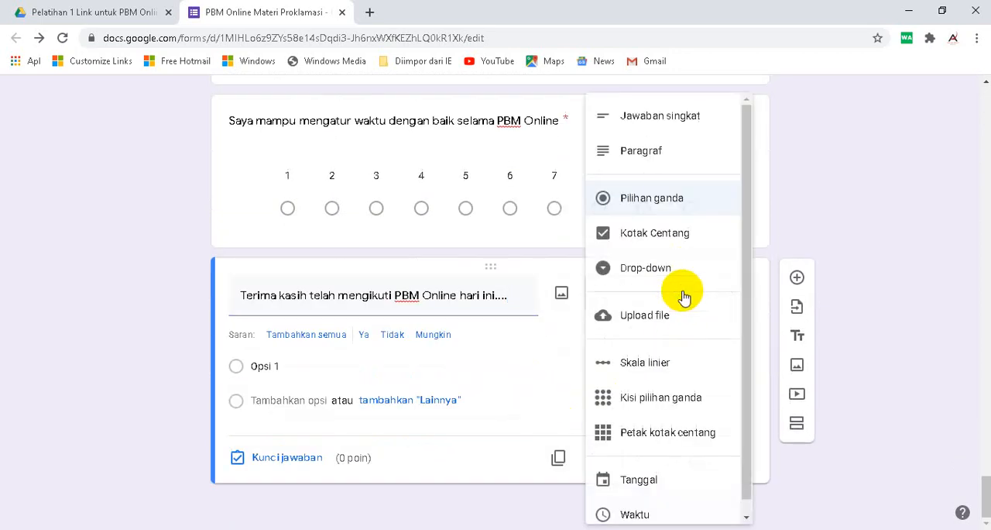
{"action": "left_click", "coordinate": [671, 235]}
{"action": "left_click", "coordinate": [308, 354]}
{"action": "type", "text": "T"}
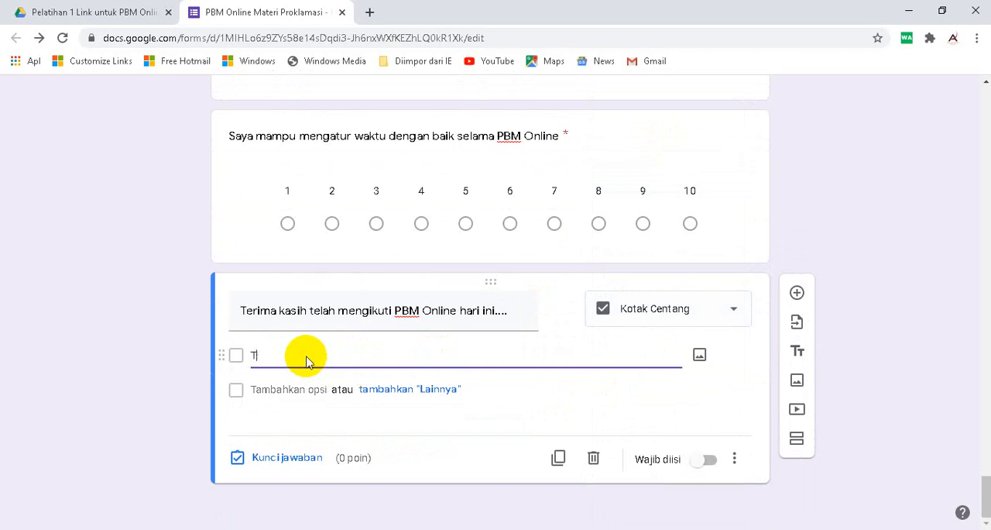
{"action": "type", "text": "erima kasih"}
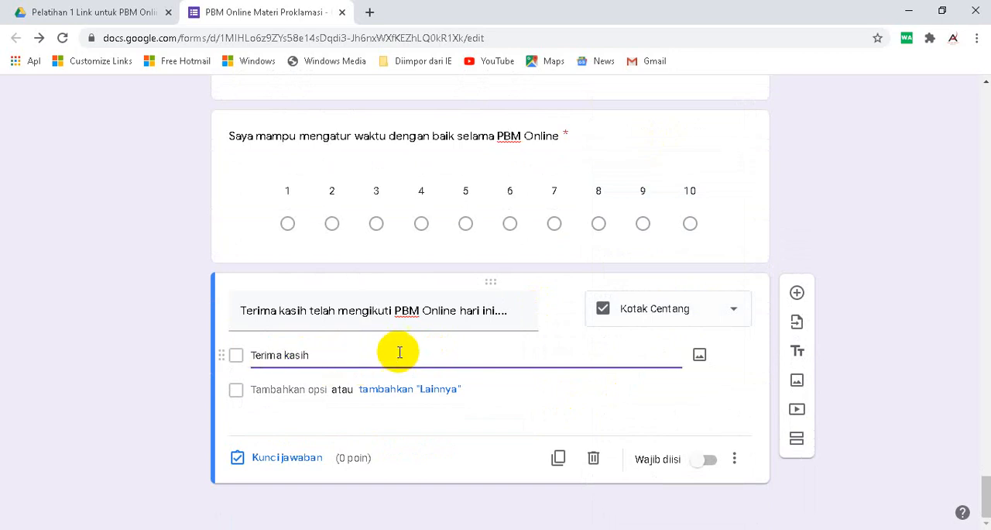
- End the thank-you question's sentence with one period, append "Sampai bertemu kembali di PBM Online selanjutnya", and make the question required
{"action": "triple_click", "coordinate": [513, 315]}
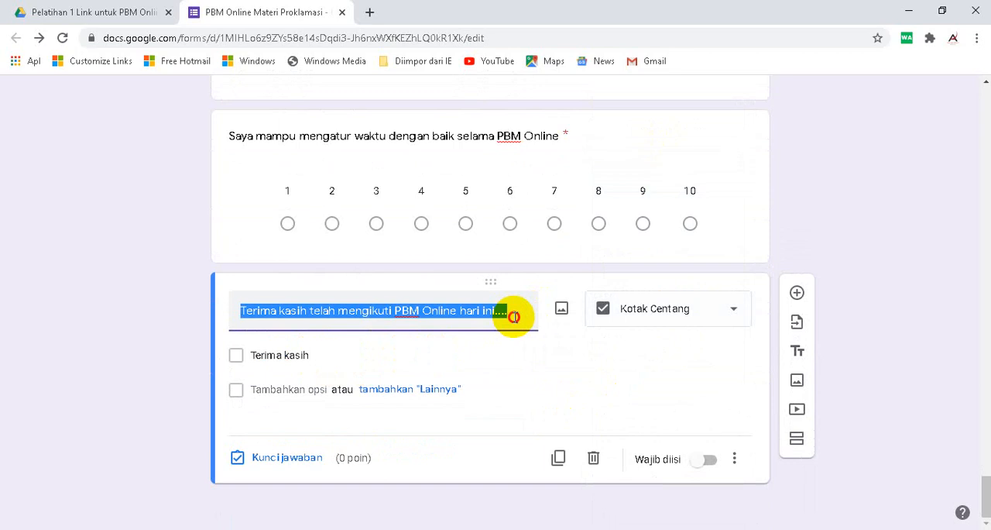
{"action": "left_click", "coordinate": [515, 317]}
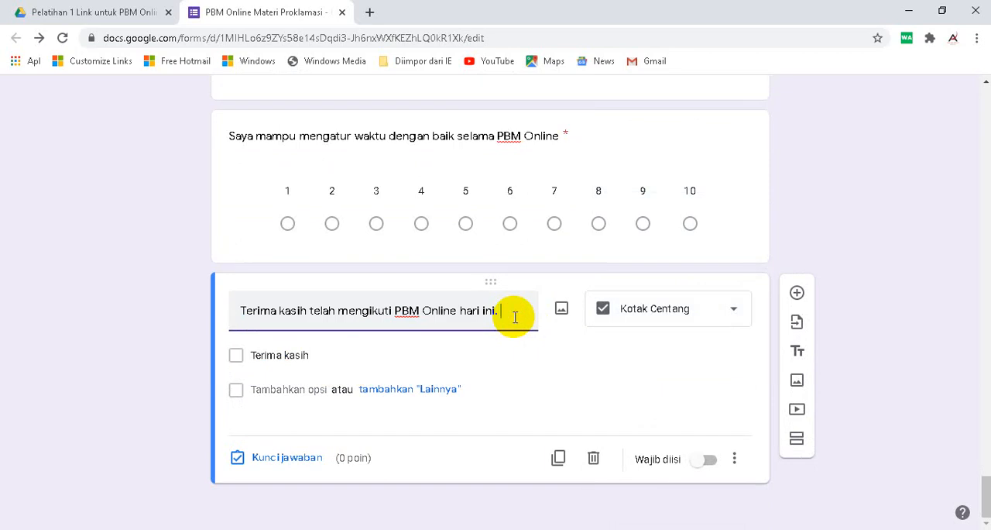
{"action": "type", "text": "Samoa"}
{"action": "key", "text": "BackSpace"}
{"action": "key", "text": "BackSpace"}
{"action": "key", "text": "BackSpace"}
{"action": "type", "text": "pai ber"}
{"action": "type", "text": "temu kembali di PBM Online sela"}
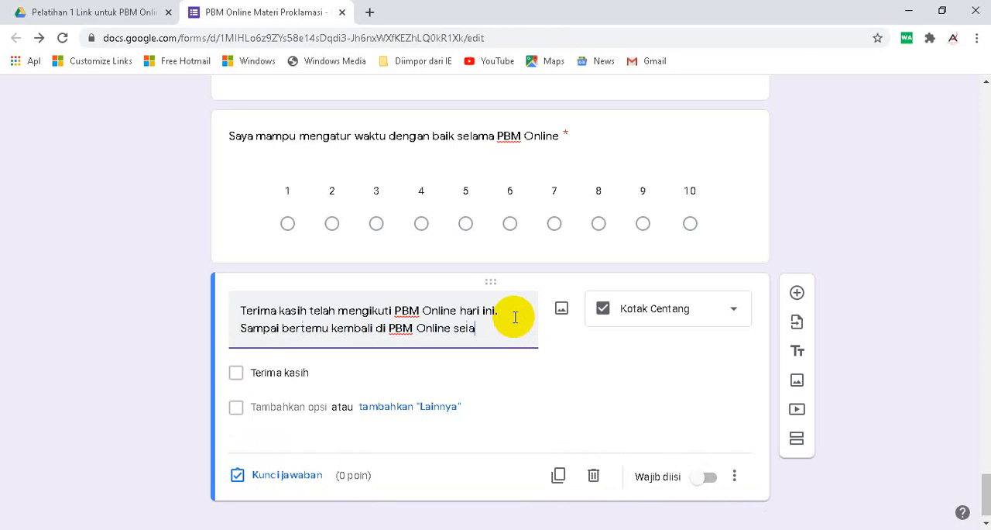
{"action": "type", "text": "nju"}
{"action": "type", "text": "tny"}
{"action": "key", "text": "BackSpace"}
{"action": "type", "text": "ny"}
{"action": "scroll", "coordinate": [588, 341], "scroll_direction": "down", "scroll_amount": 1}
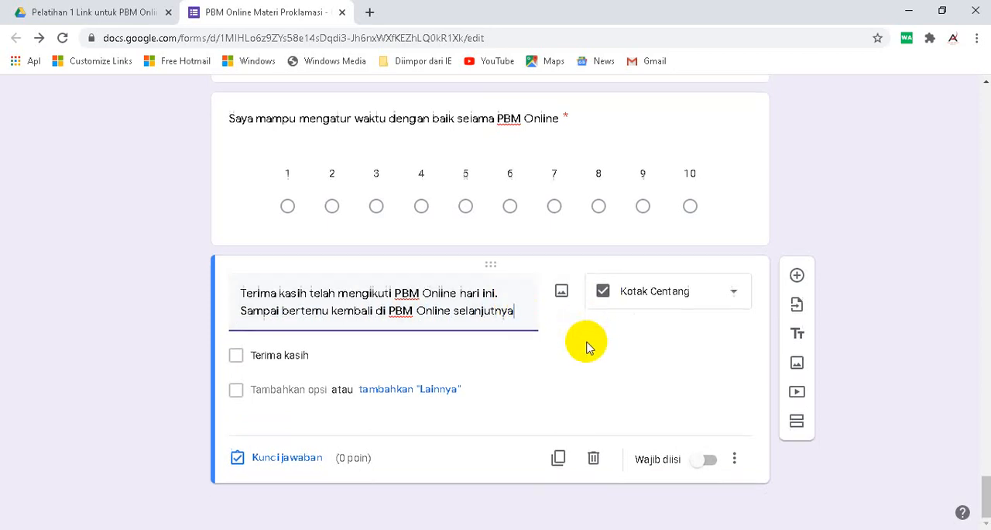
{"action": "left_click", "coordinate": [708, 460]}
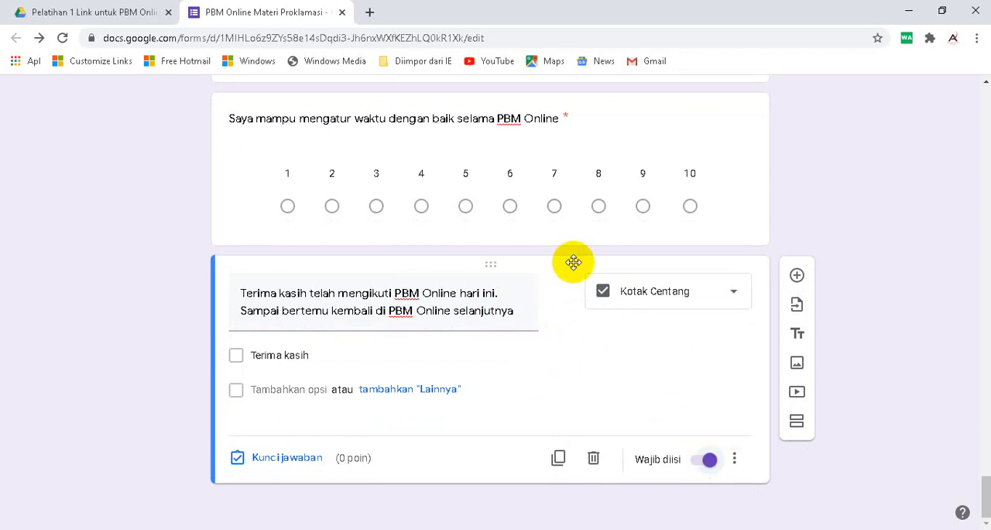
- Review the whole form from the opening description through the evaluation questions to the closing thank-you item
{"action": "scroll", "coordinate": [573, 288], "scroll_direction": "up", "scroll_amount": 20}
{"action": "scroll", "coordinate": [575, 289], "scroll_direction": "up", "scroll_amount": 20}
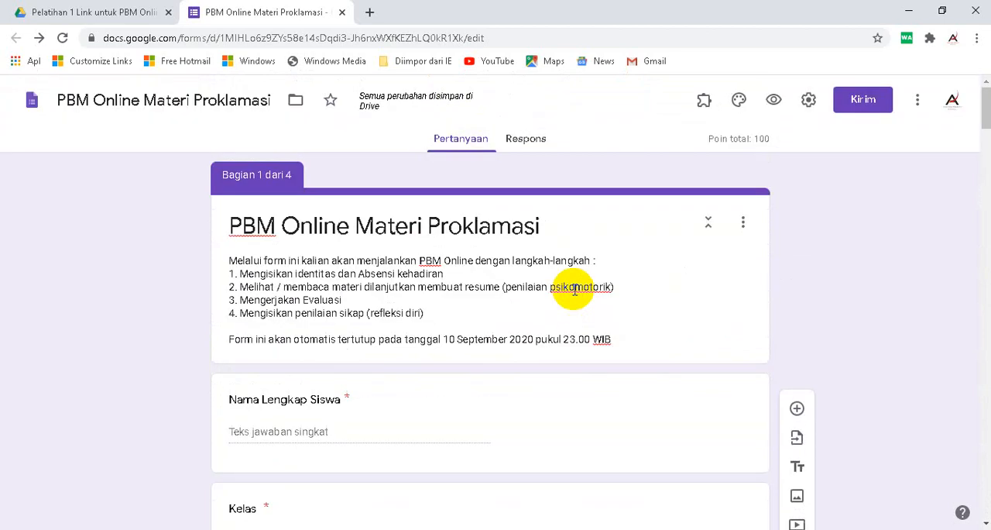
{"action": "scroll", "coordinate": [573, 290], "scroll_direction": "down", "scroll_amount": 10}
{"action": "scroll", "coordinate": [557, 300], "scroll_direction": "down", "scroll_amount": 20}
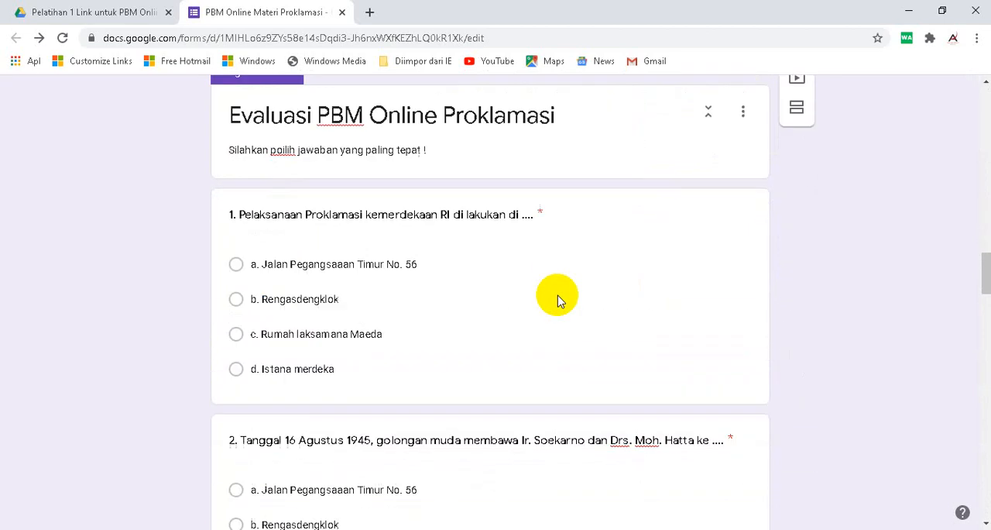
{"action": "scroll", "coordinate": [558, 296], "scroll_direction": "down", "scroll_amount": 8}
{"action": "left_click", "coordinate": [556, 296]}
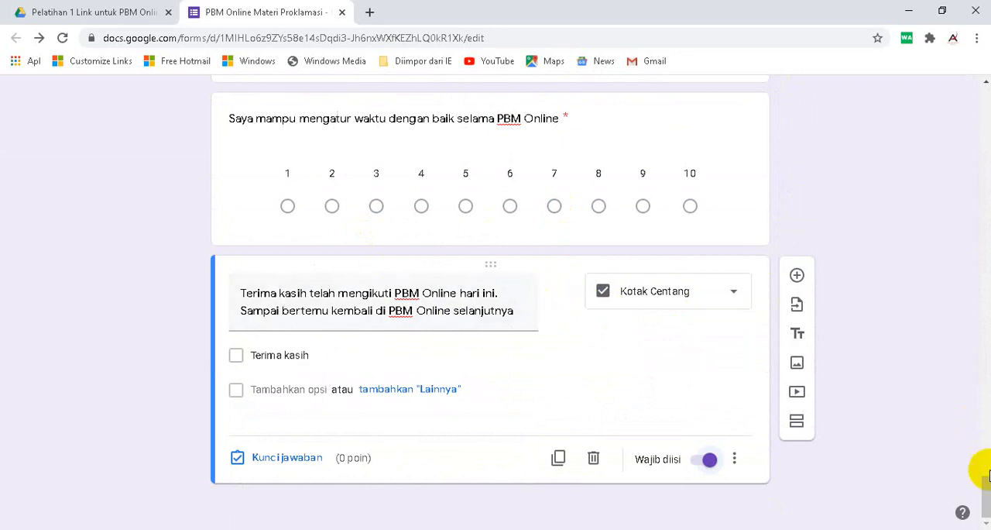
{"action": "left_click_drag", "start_coordinate": [986, 494], "coordinate": [985, 108]}
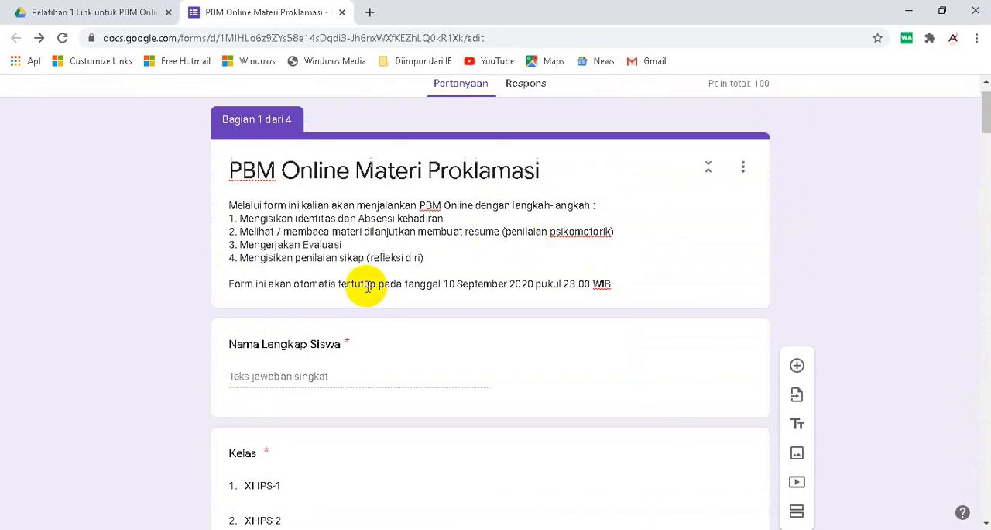
{"action": "scroll", "coordinate": [513, 302], "scroll_direction": "down", "scroll_amount": 1}
{"action": "scroll", "coordinate": [480, 200], "scroll_direction": "up", "scroll_amount": 1}
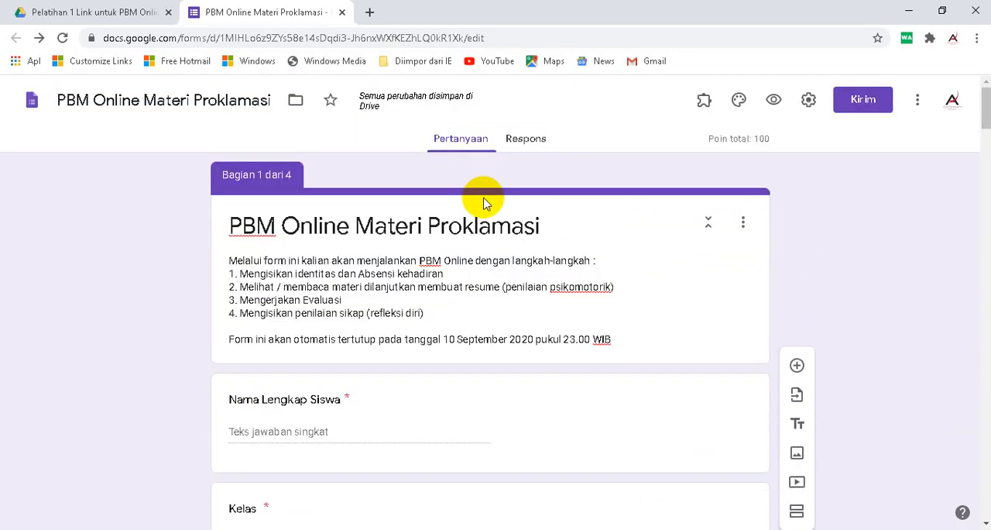